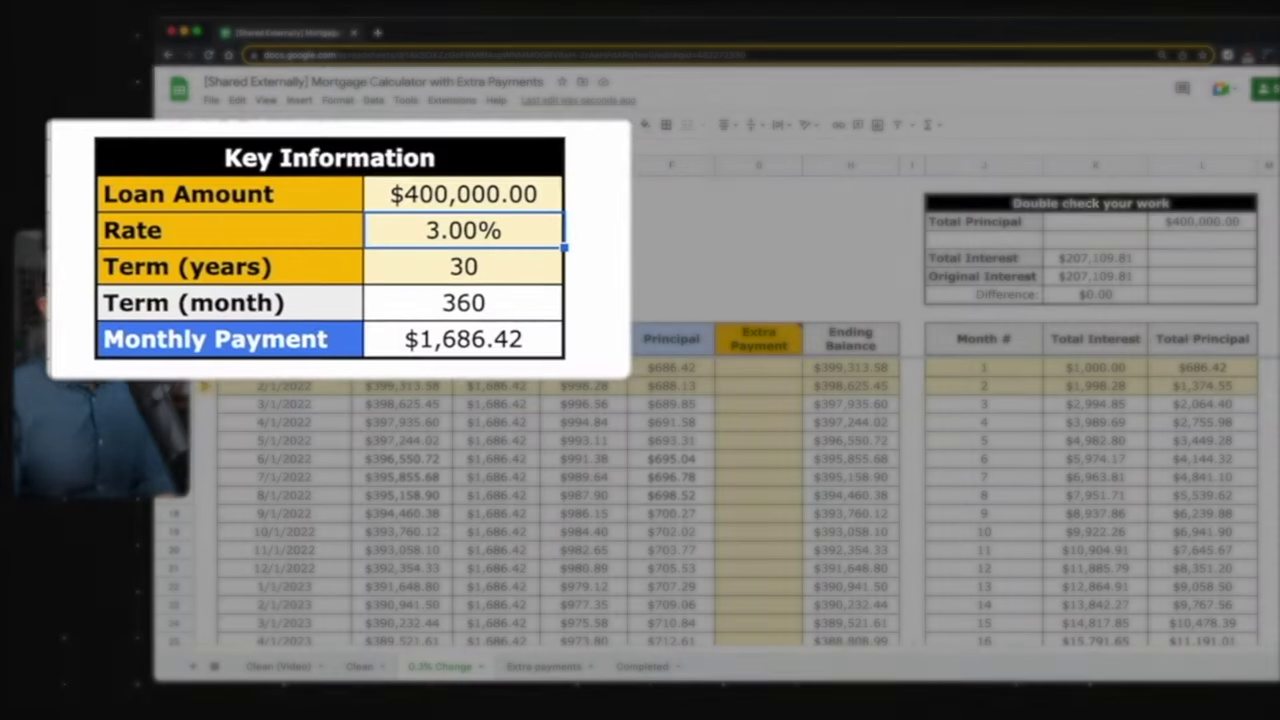
Review the finished examples' interest rate, Extra Payment cells and interest Difference row
{"action": "double_click", "coordinate": [343, 239]}
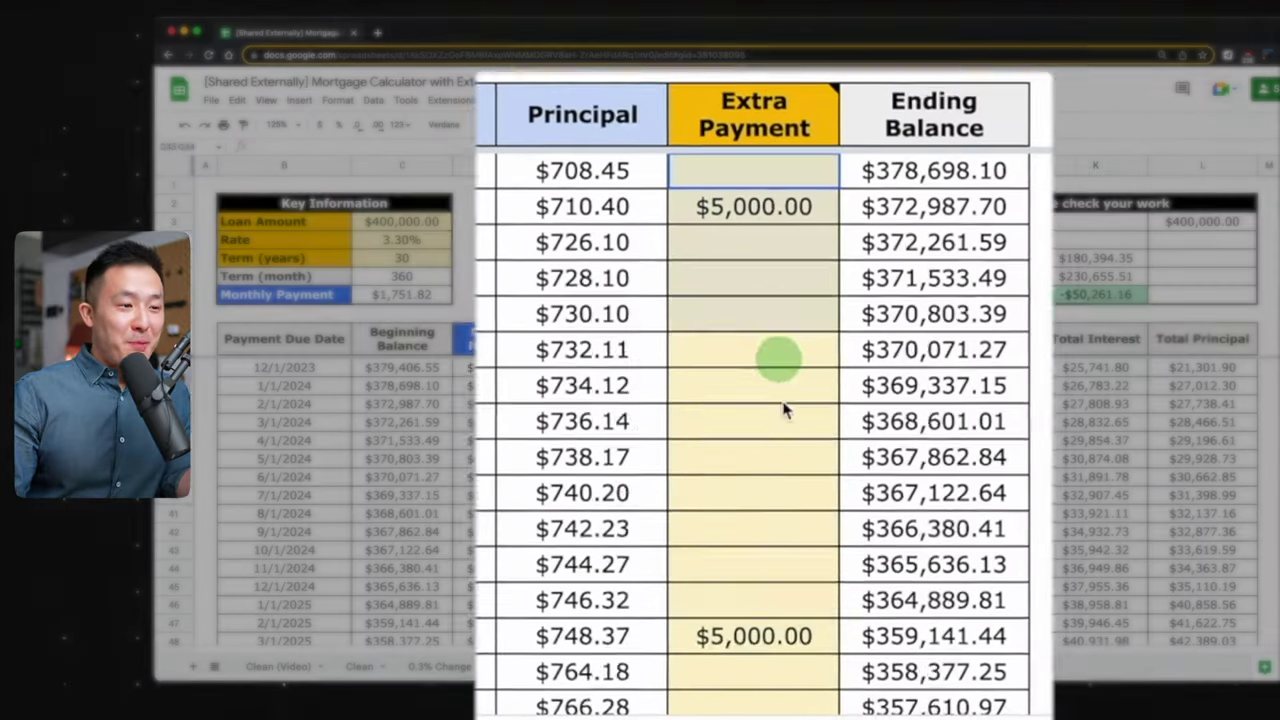
{"action": "left_click_drag", "start_coordinate": [783, 409], "coordinate": [786, 688]}
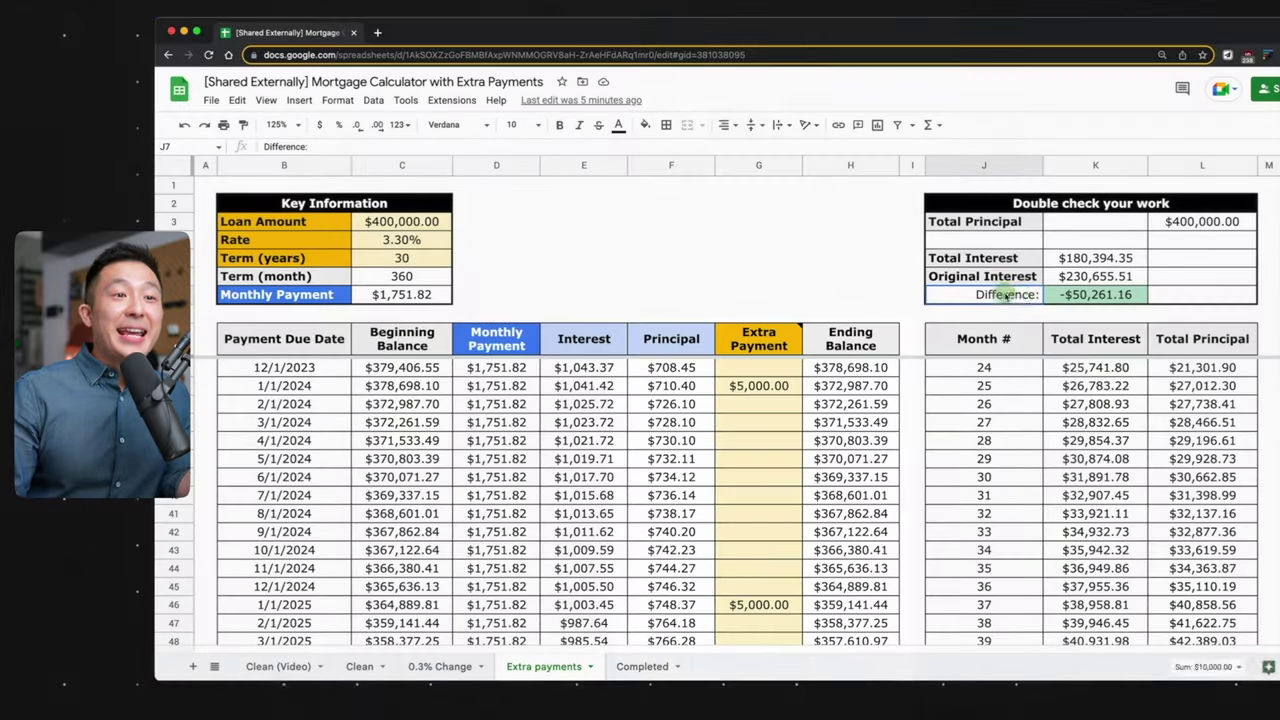
{"action": "left_click_drag", "start_coordinate": [985, 295], "coordinate": [1095, 295]}
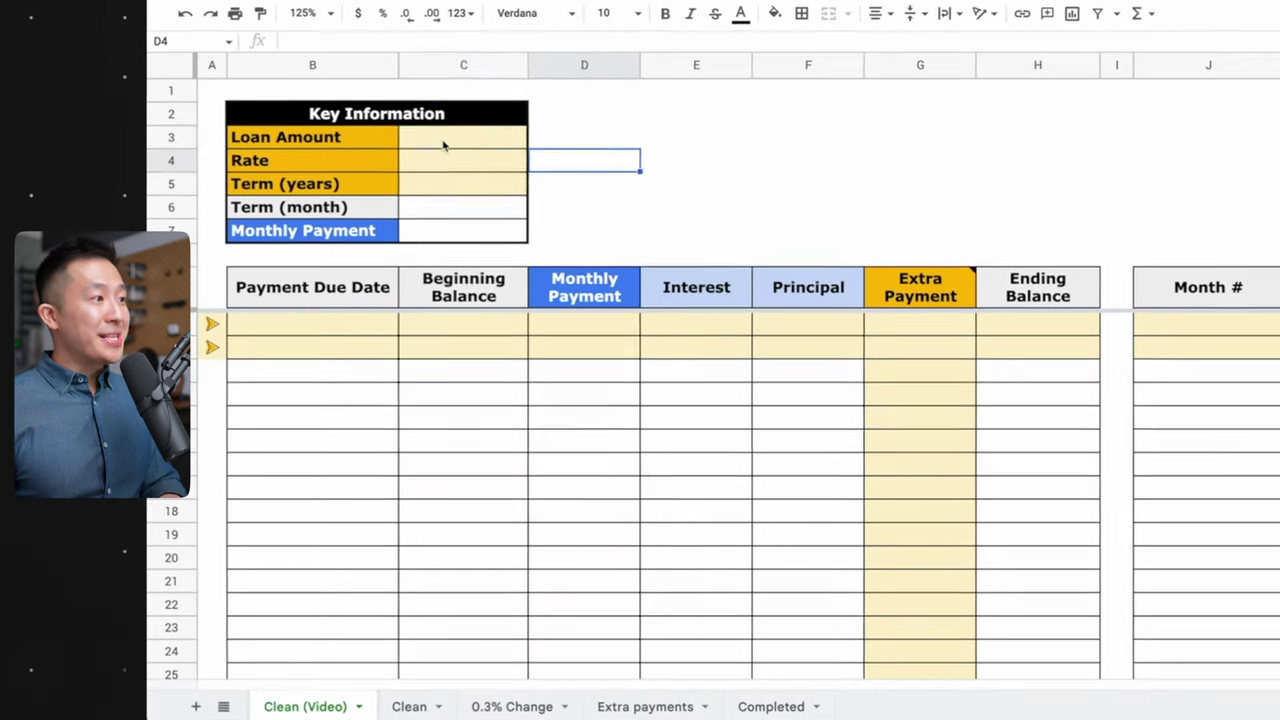
Enter 400,000 in C3, 3.3% in C4 and 30 years in C5
{"action": "left_click_drag", "start_coordinate": [386, 222], "coordinate": [392, 245]}
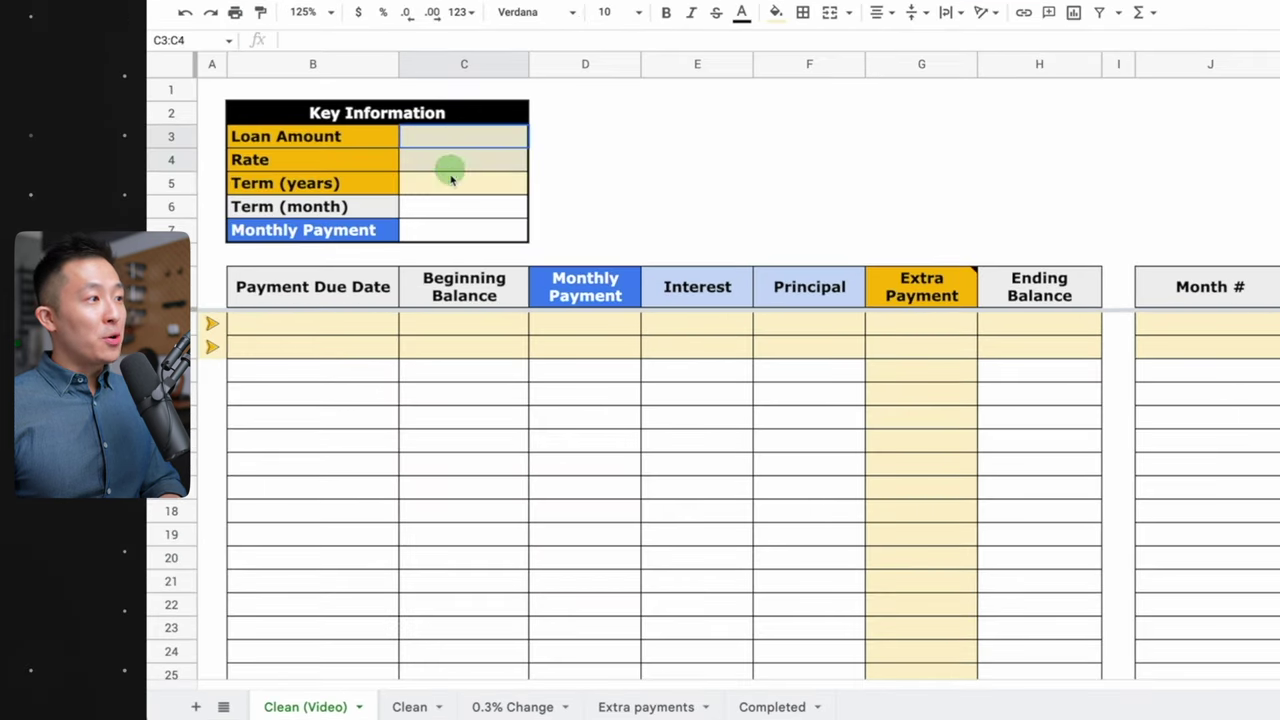
{"action": "left_click_drag", "start_coordinate": [171, 323], "coordinate": [171, 346]}
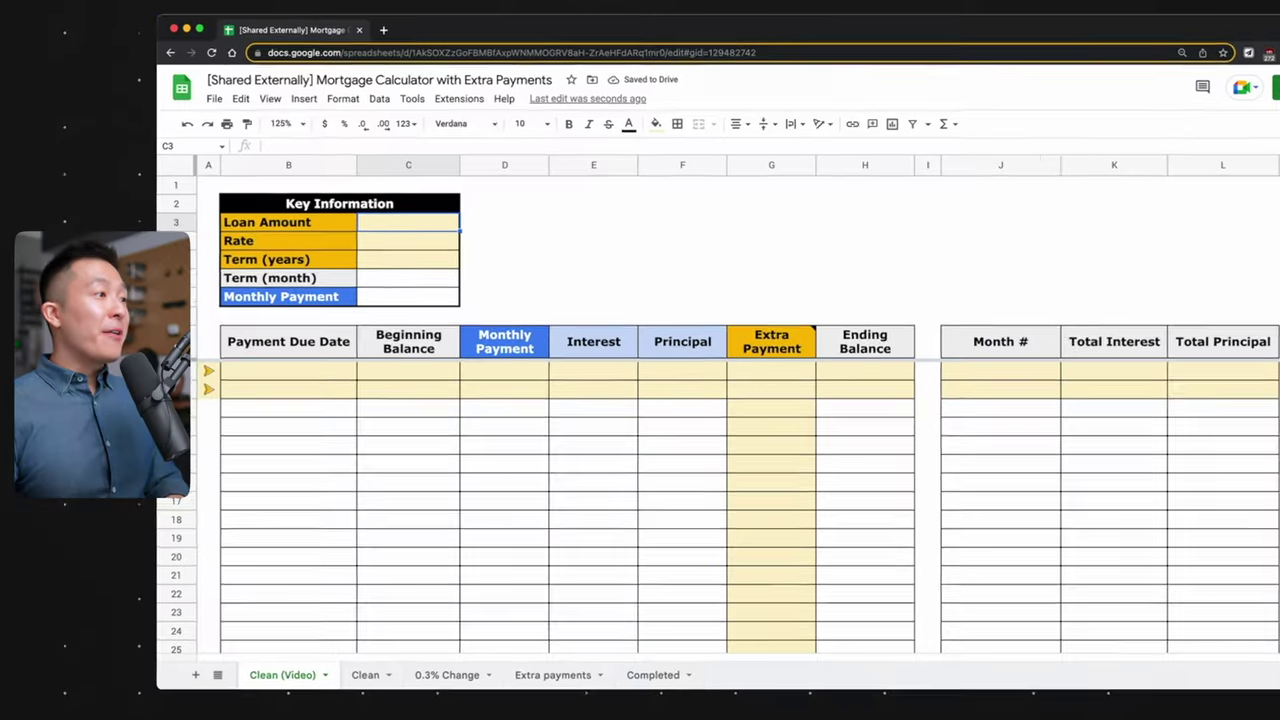
{"action": "type", "text": "400,000"}
{"action": "key", "text": "Return"}
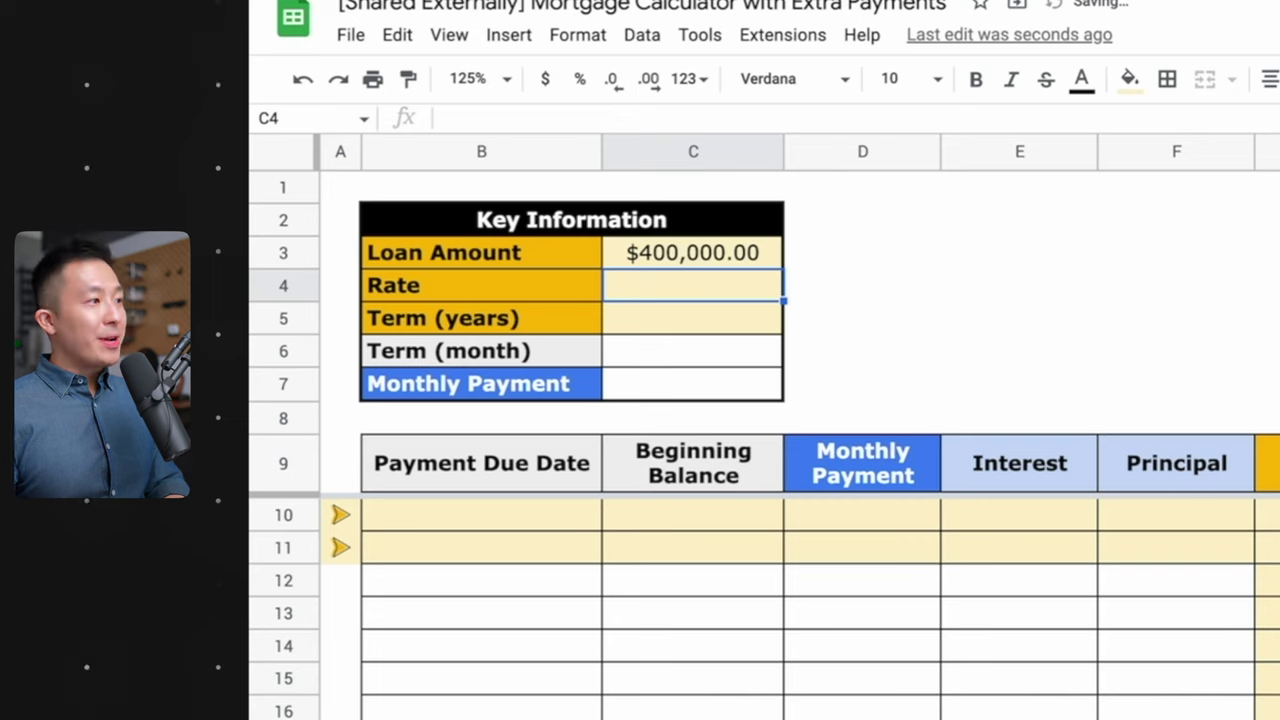
{"action": "key", "text": "Return"}
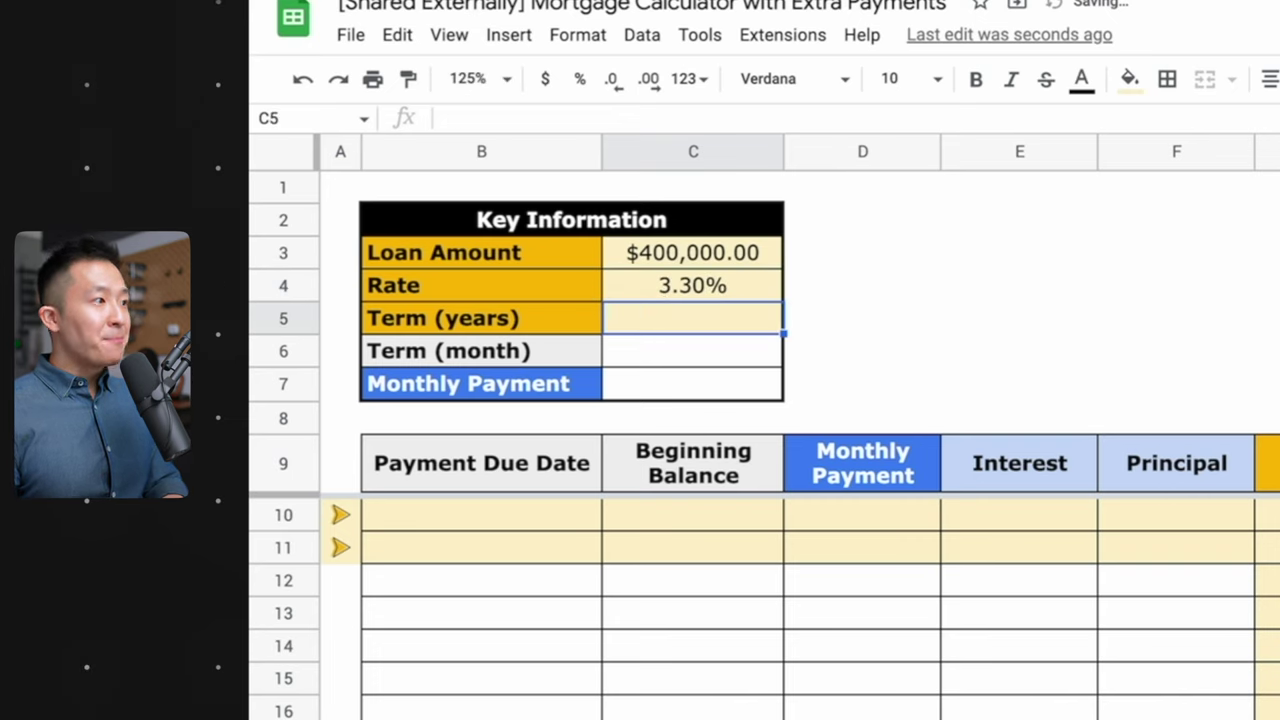
{"action": "type", "text": "30"}
{"action": "key", "text": "Return"}
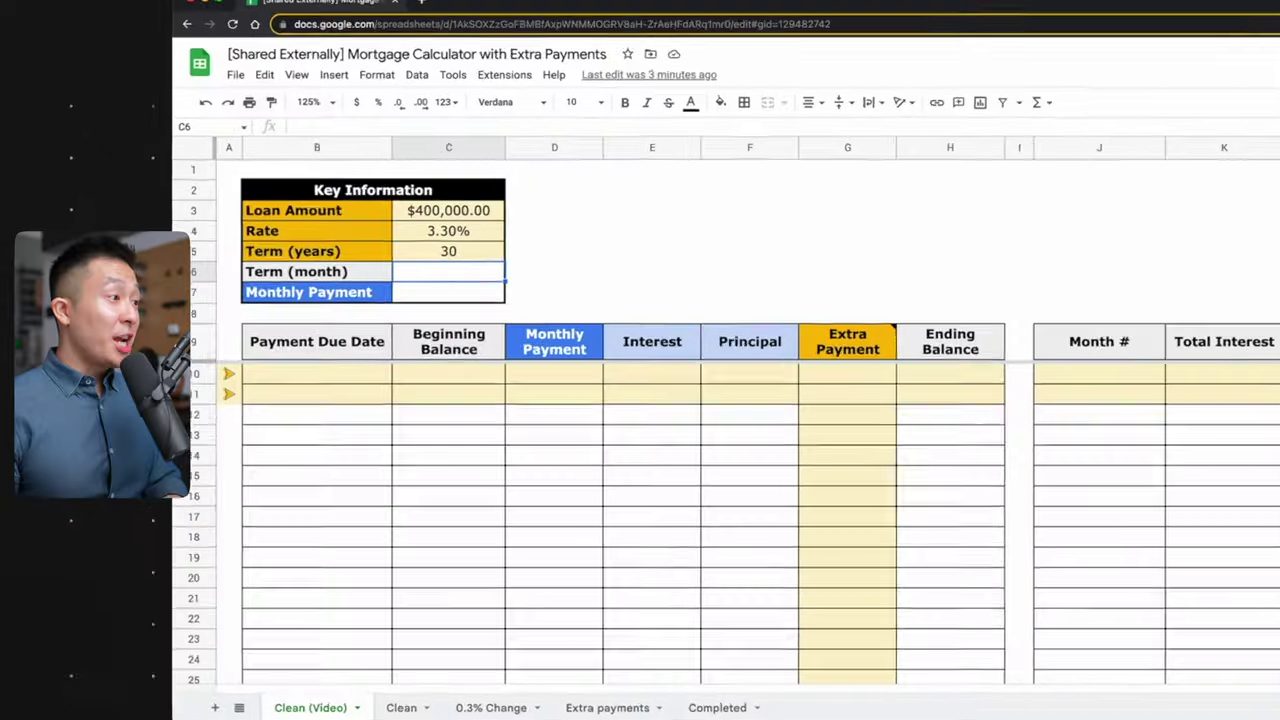
Compute 360 months with =C5*12 and the payment with =PMT(C4/12,C6,C3), then edit its start
{"action": "type", "text": "=C5"}
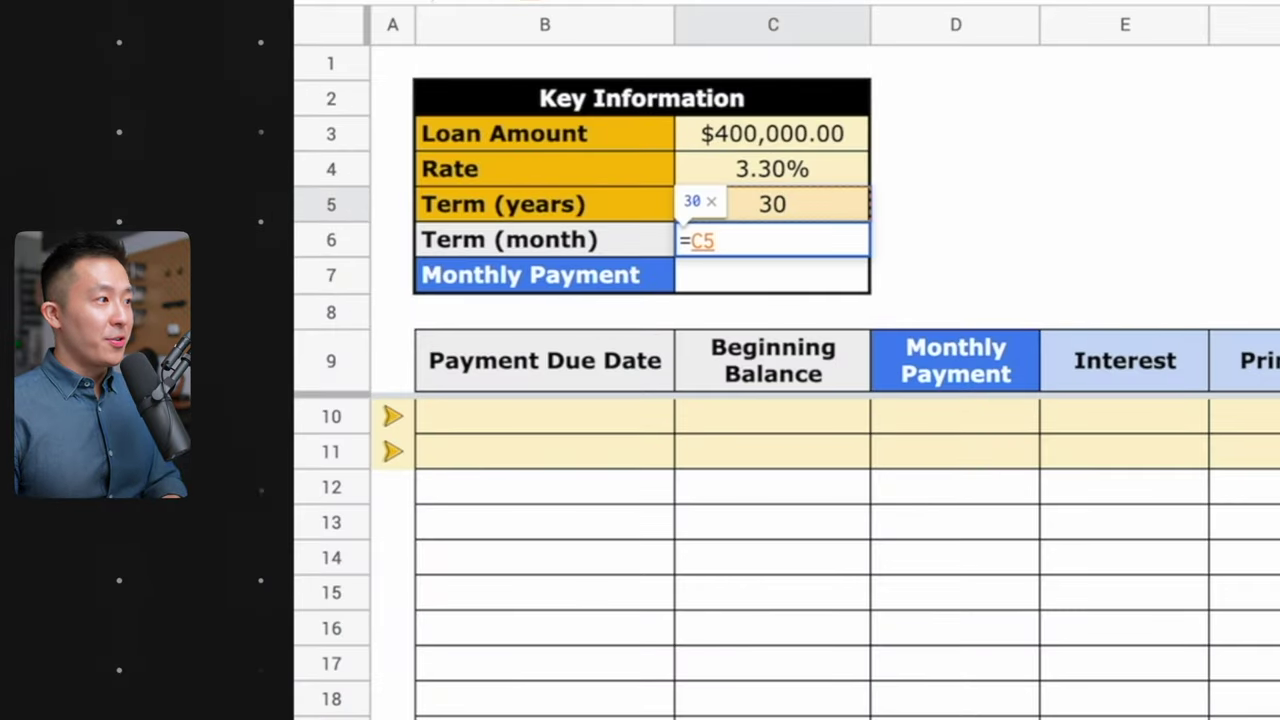
{"action": "type", "text": "*12"}
{"action": "key", "text": "Return"}
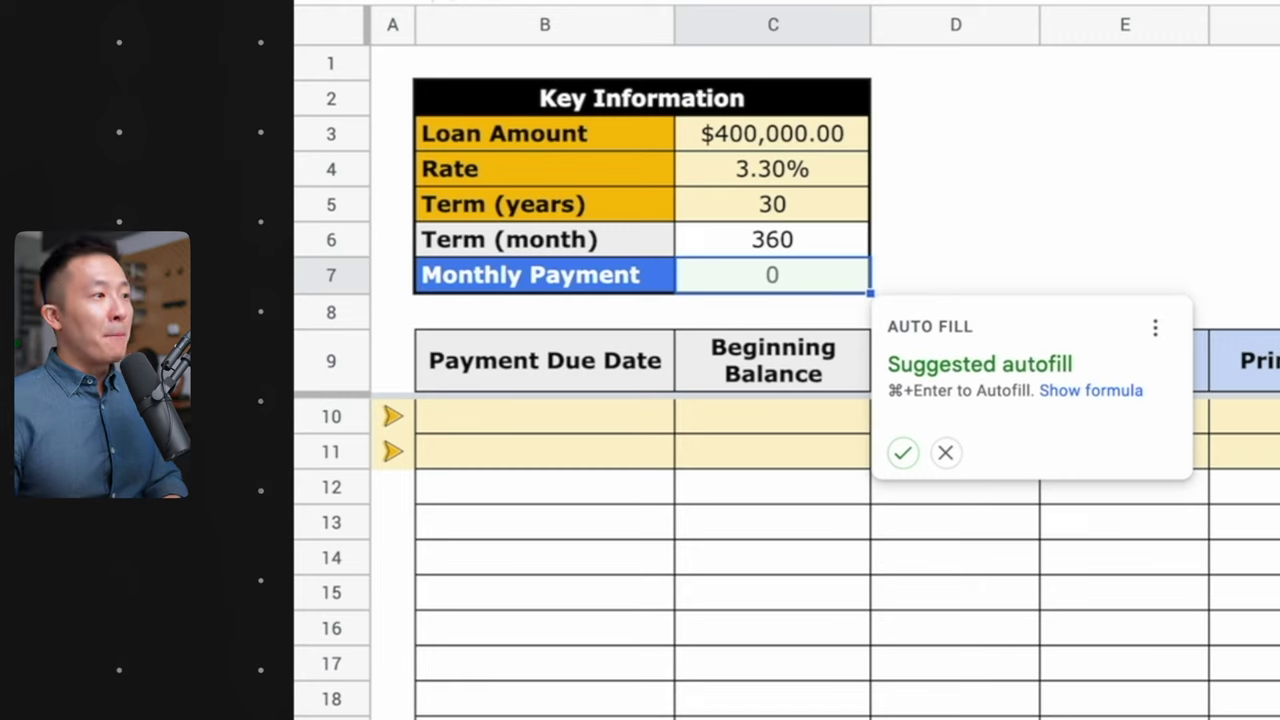
{"action": "type", "text": "=PMT"}
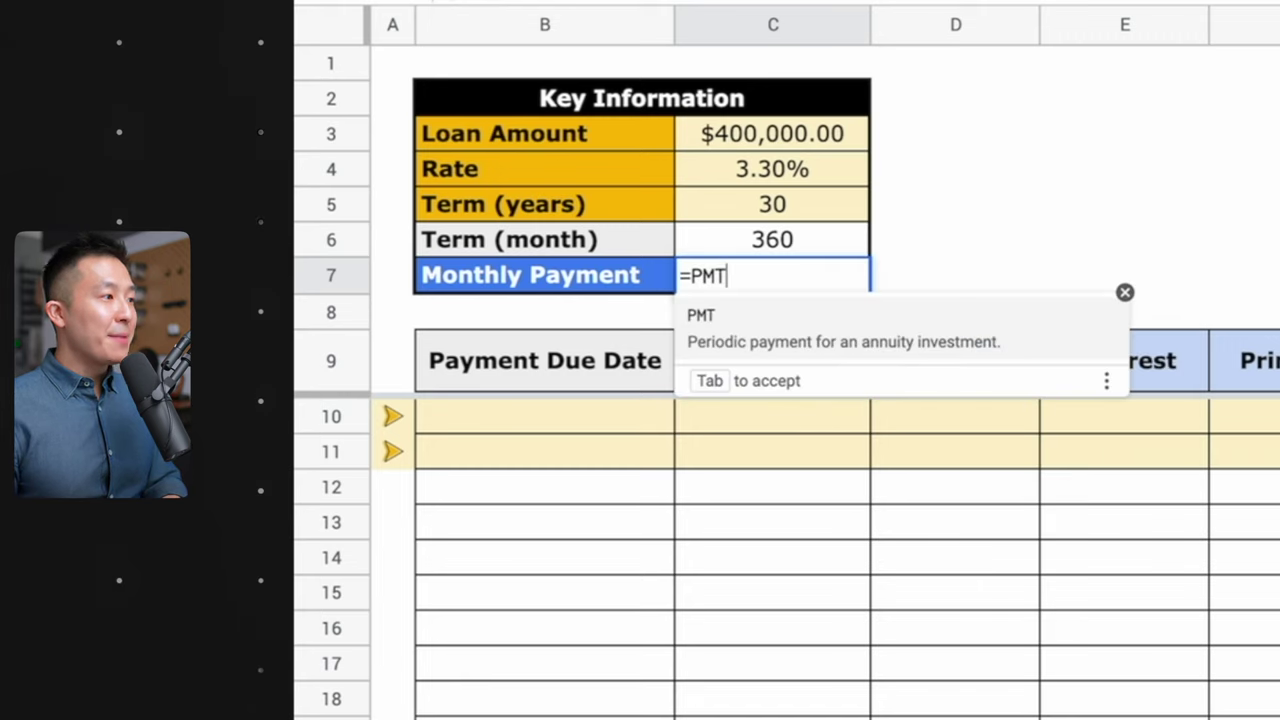
{"action": "type", "text": "("}
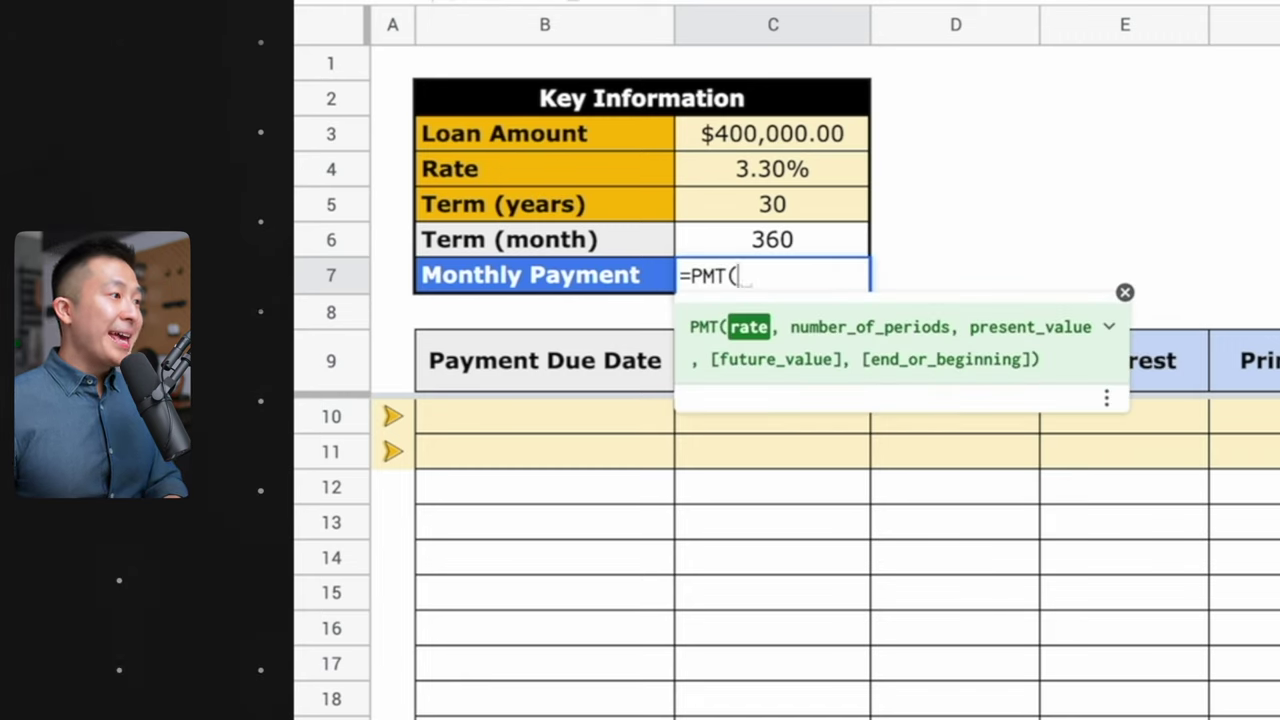
{"action": "key", "text": "Up"}
{"action": "key", "text": "Up"}
{"action": "key", "text": "Up"}
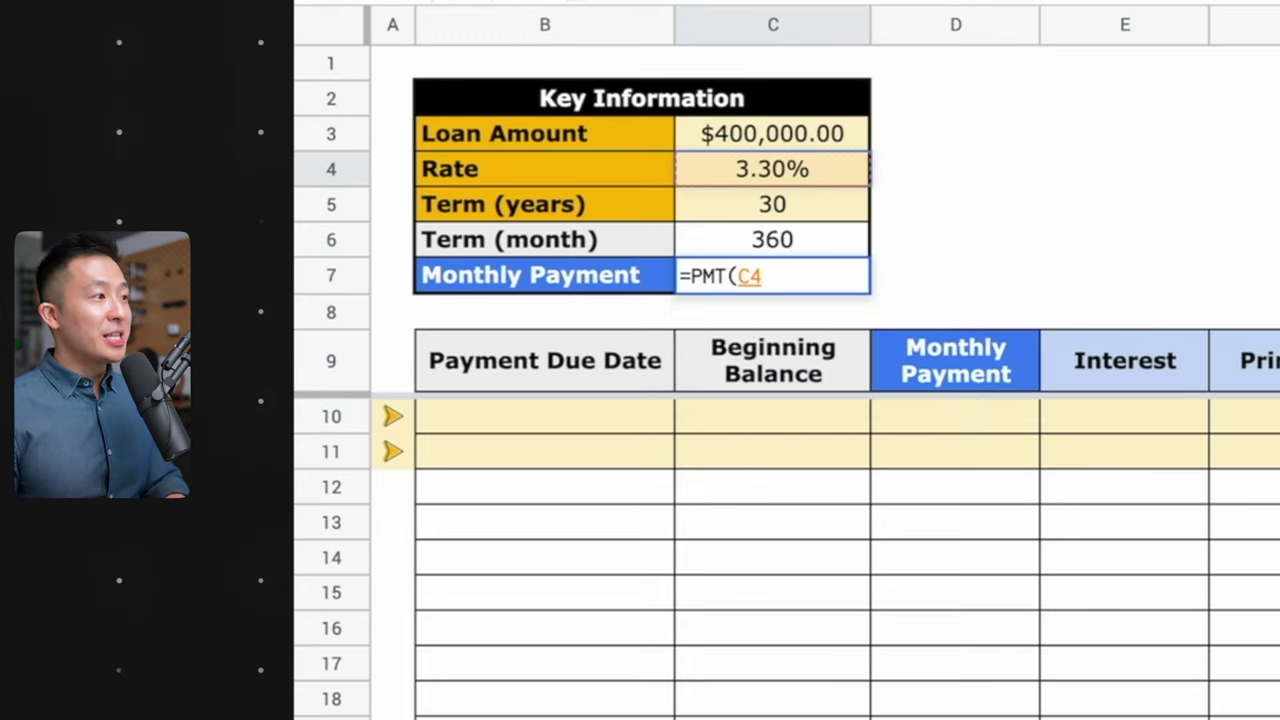
{"action": "type", "text": "/12,"}
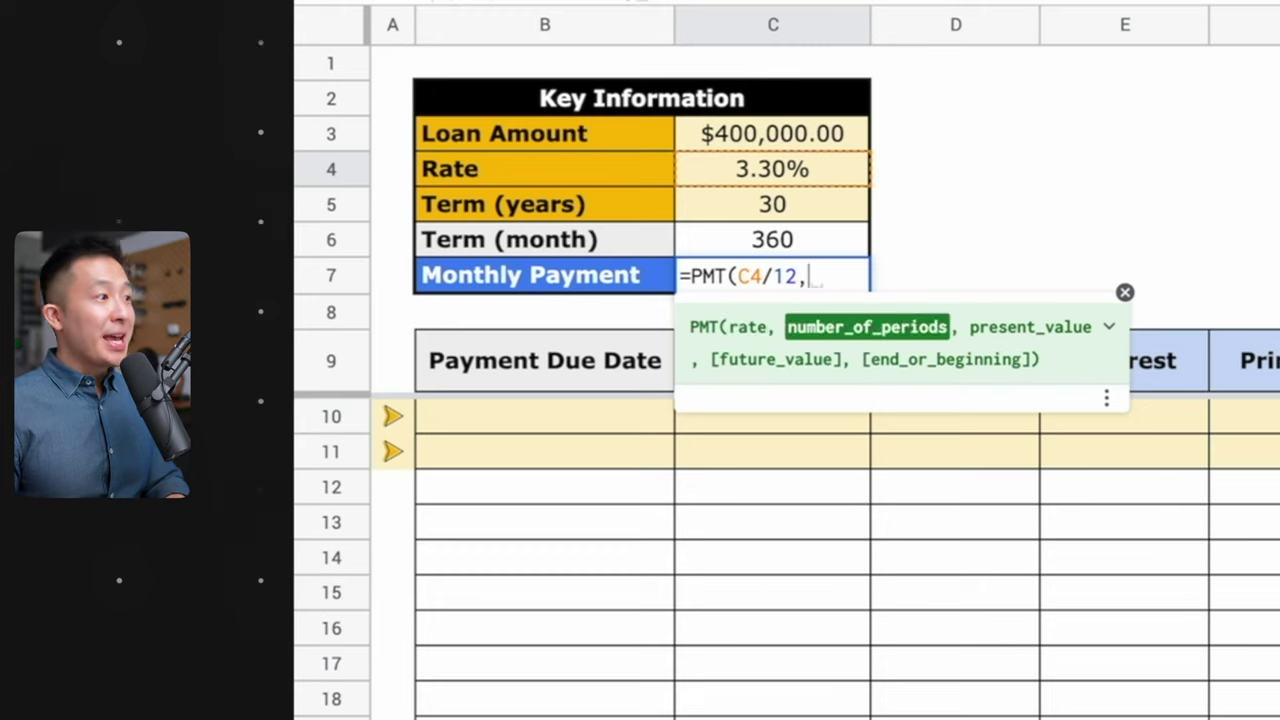
{"action": "key", "text": "Up"}
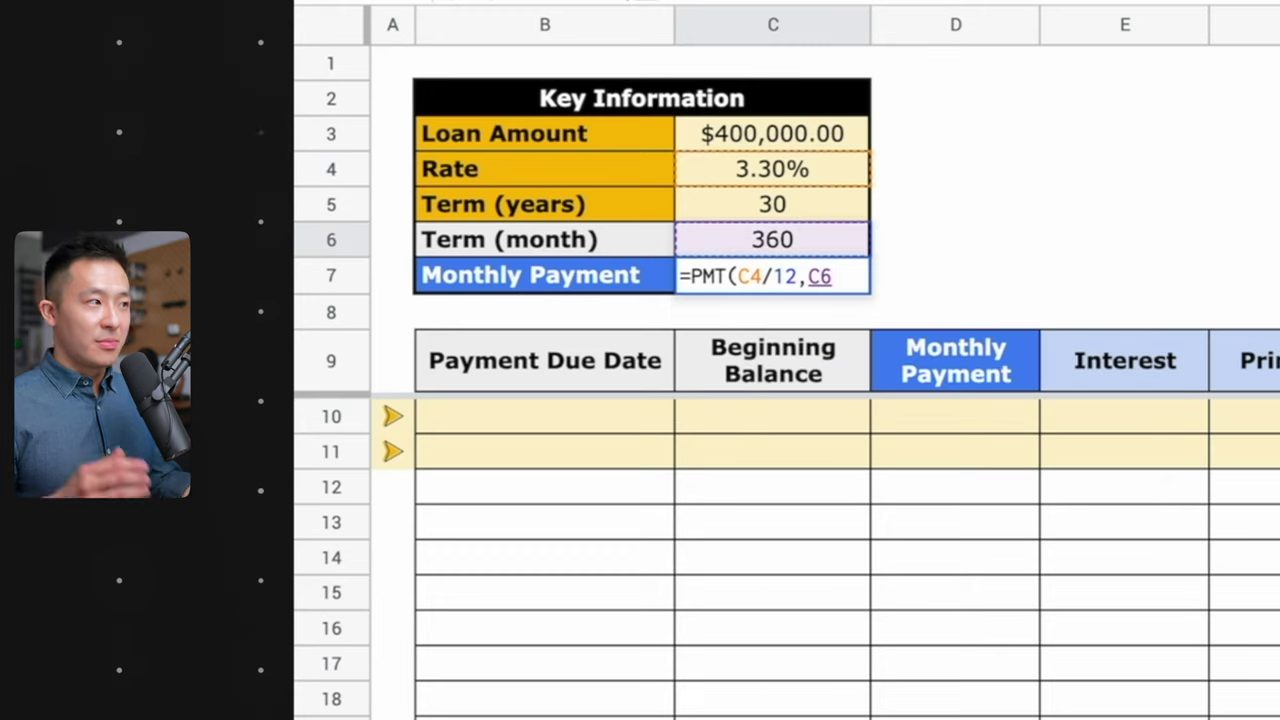
{"action": "type", "text": ","}
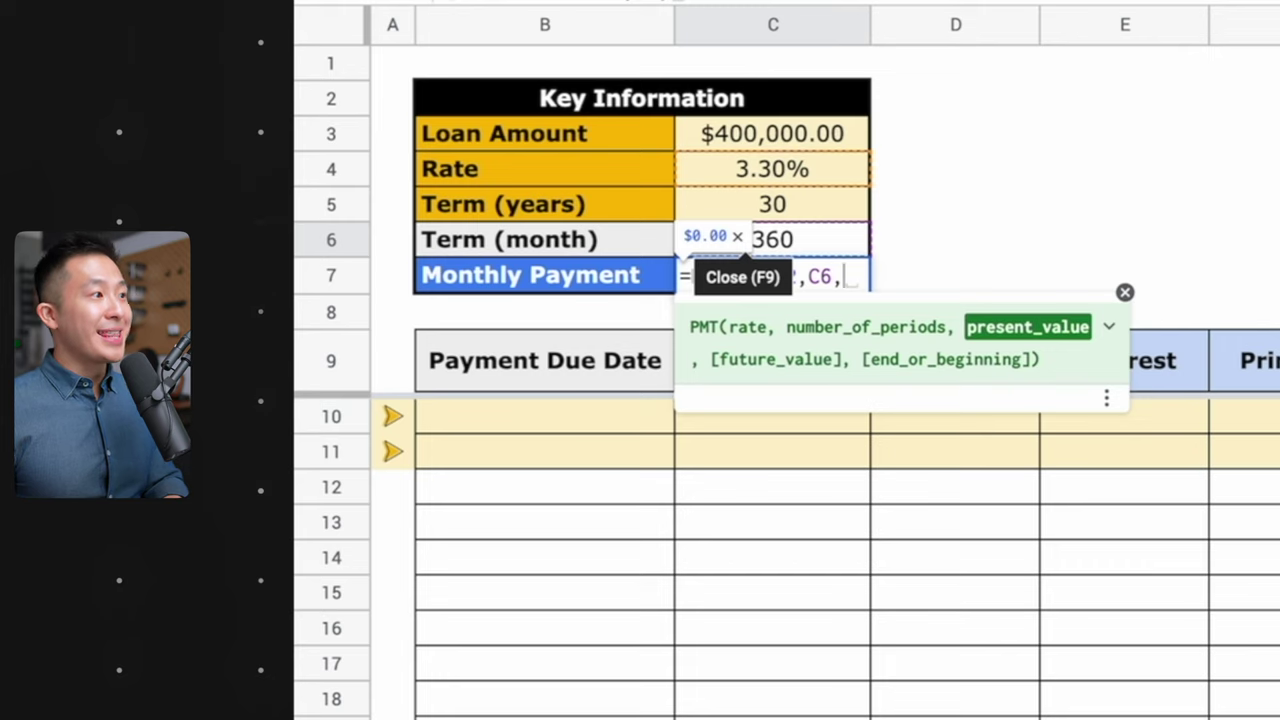
{"action": "key", "text": "Up"}
{"action": "key", "text": "Up"}
{"action": "key", "text": "Up"}
{"action": "key", "text": "Up"}
{"action": "key", "text": "Return"}
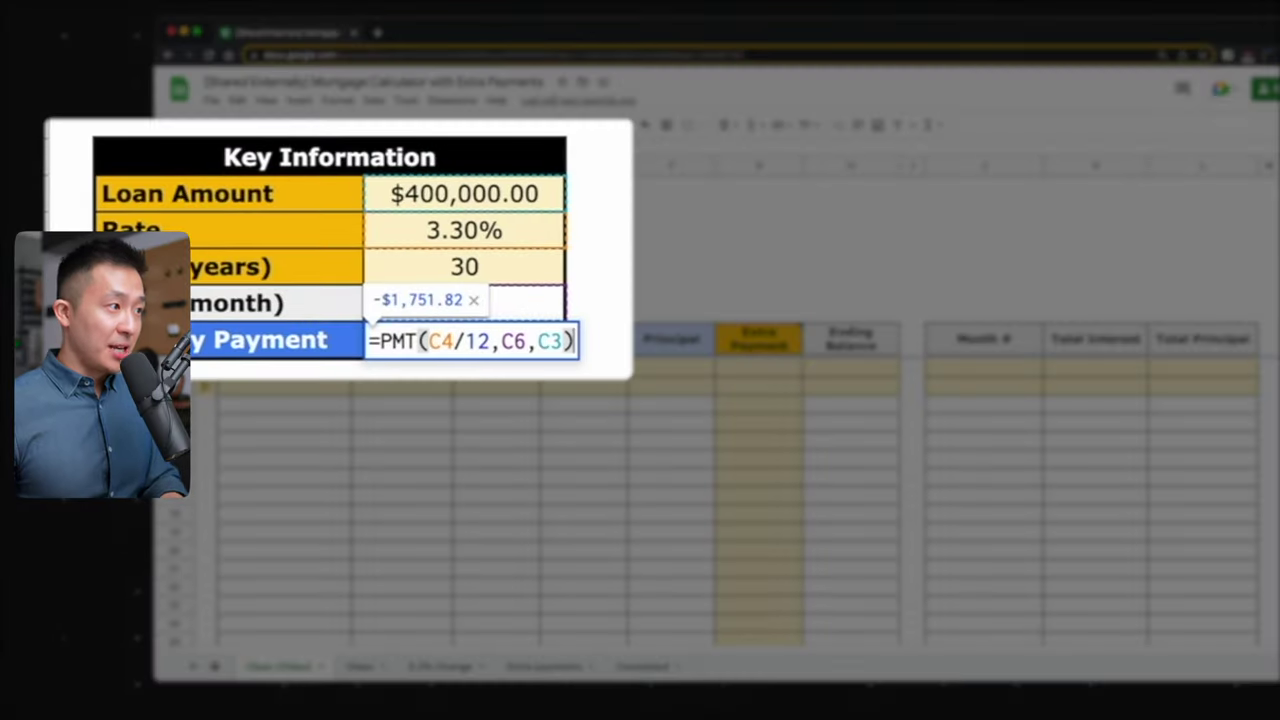
{"action": "left_click", "coordinate": [378, 341]}
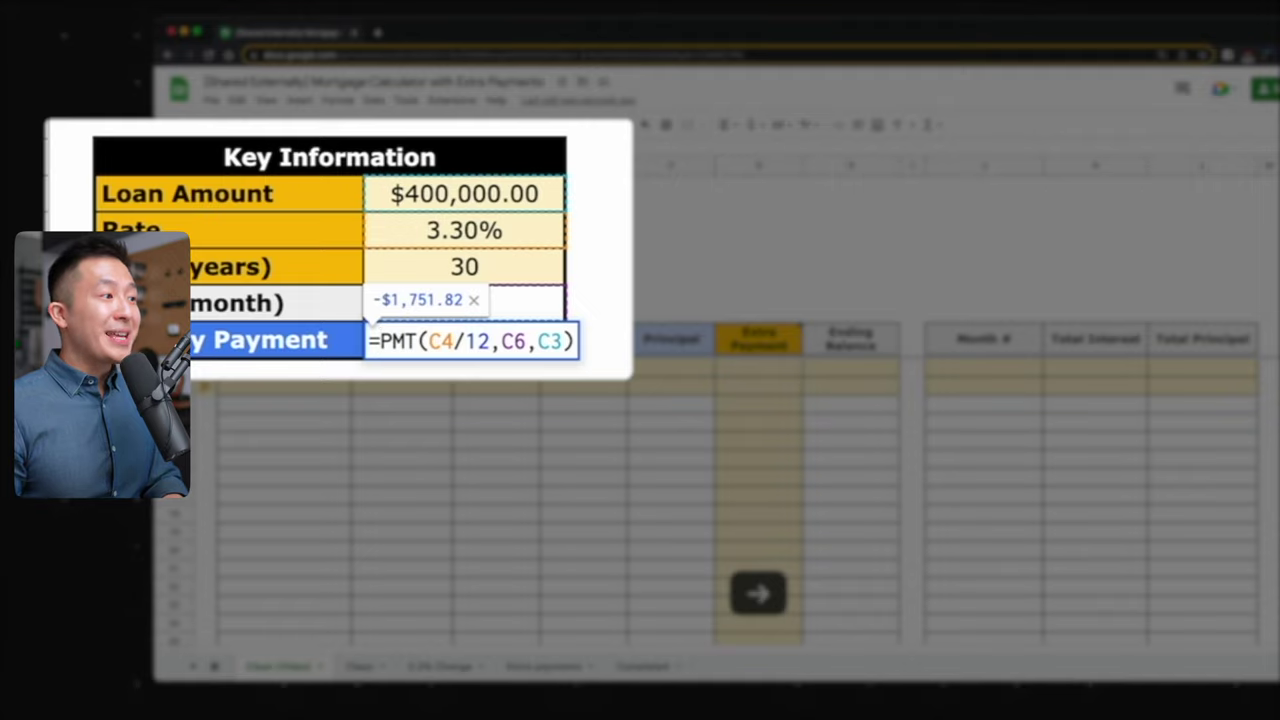
Negate the PMT formula for a positive $1,751.82 and test a $450,000 loan amount
{"action": "type", "text": "-"}
{"action": "key", "text": "Return"}
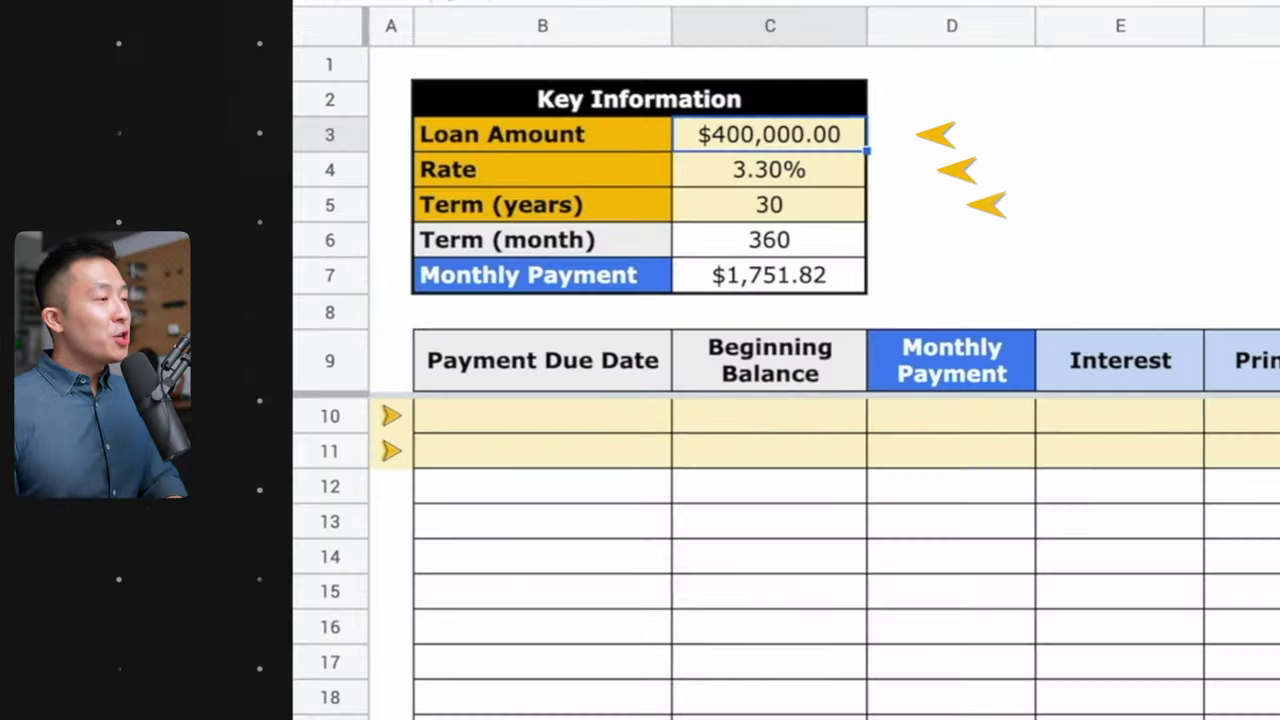
{"action": "type", "text": "450000"}
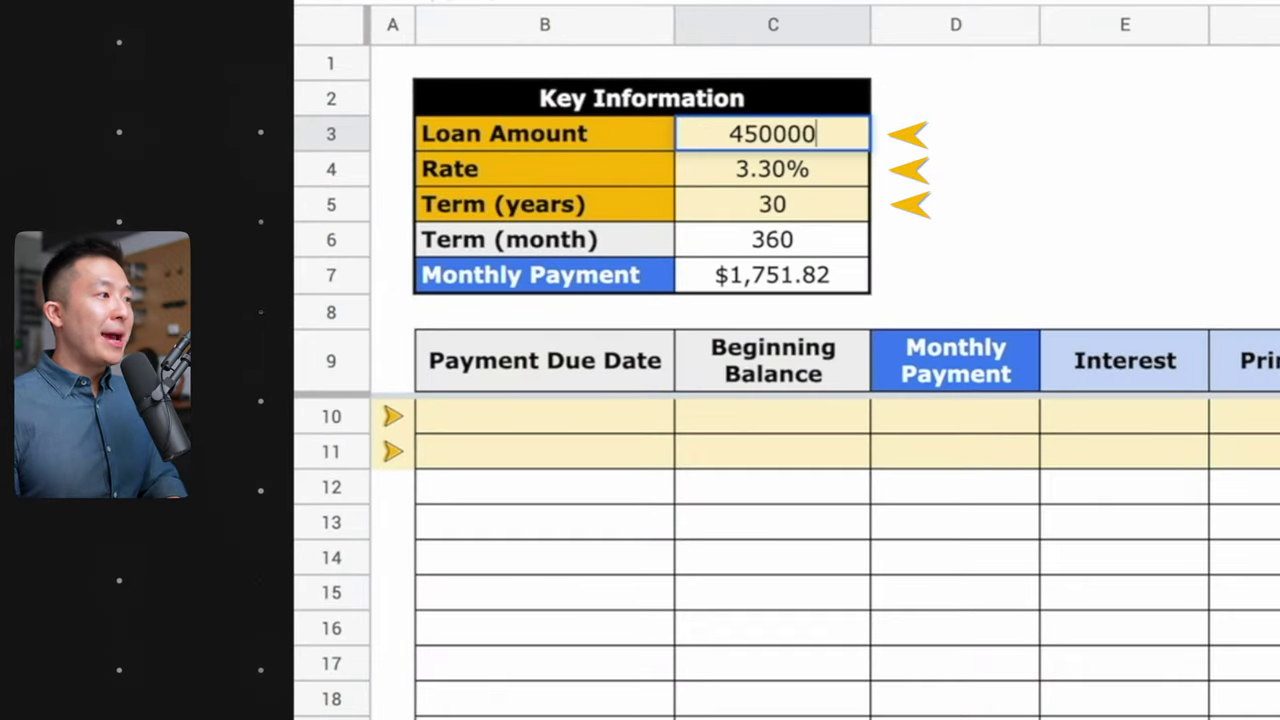
{"action": "key", "text": "Return"}
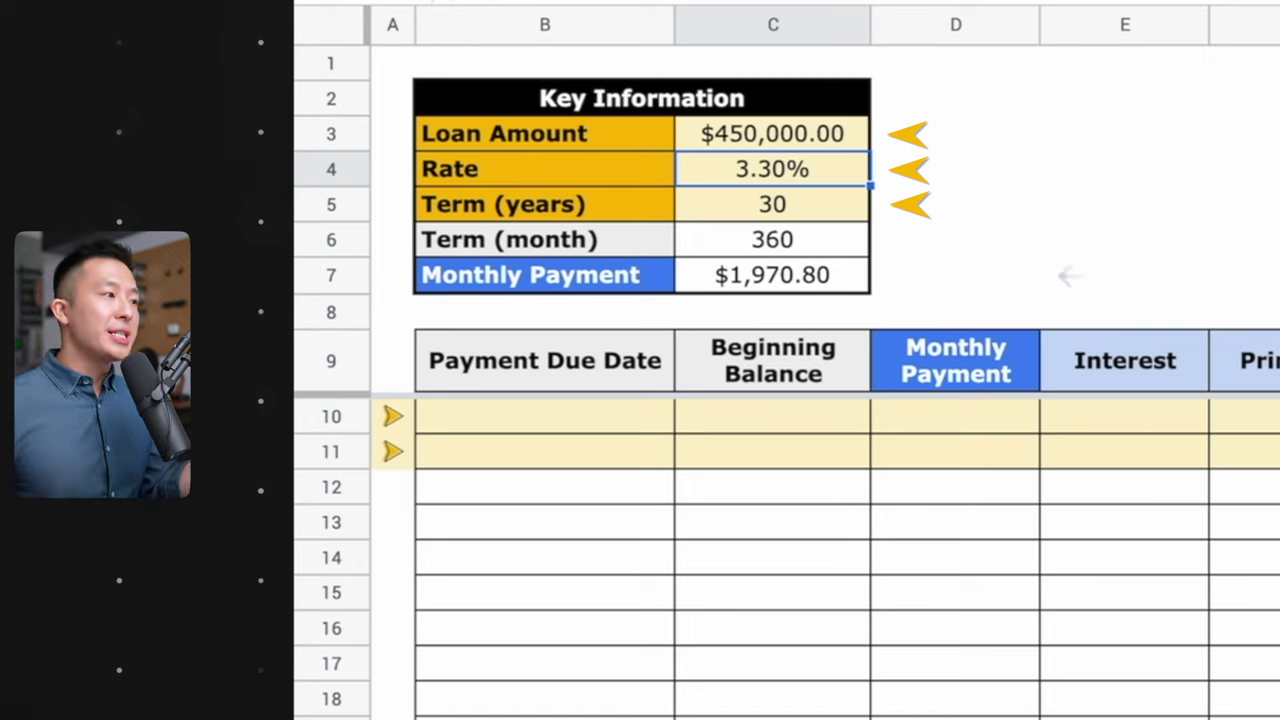
{"action": "key", "text": "Down"}
{"action": "key", "text": "Down"}
{"action": "key", "text": "Down"}
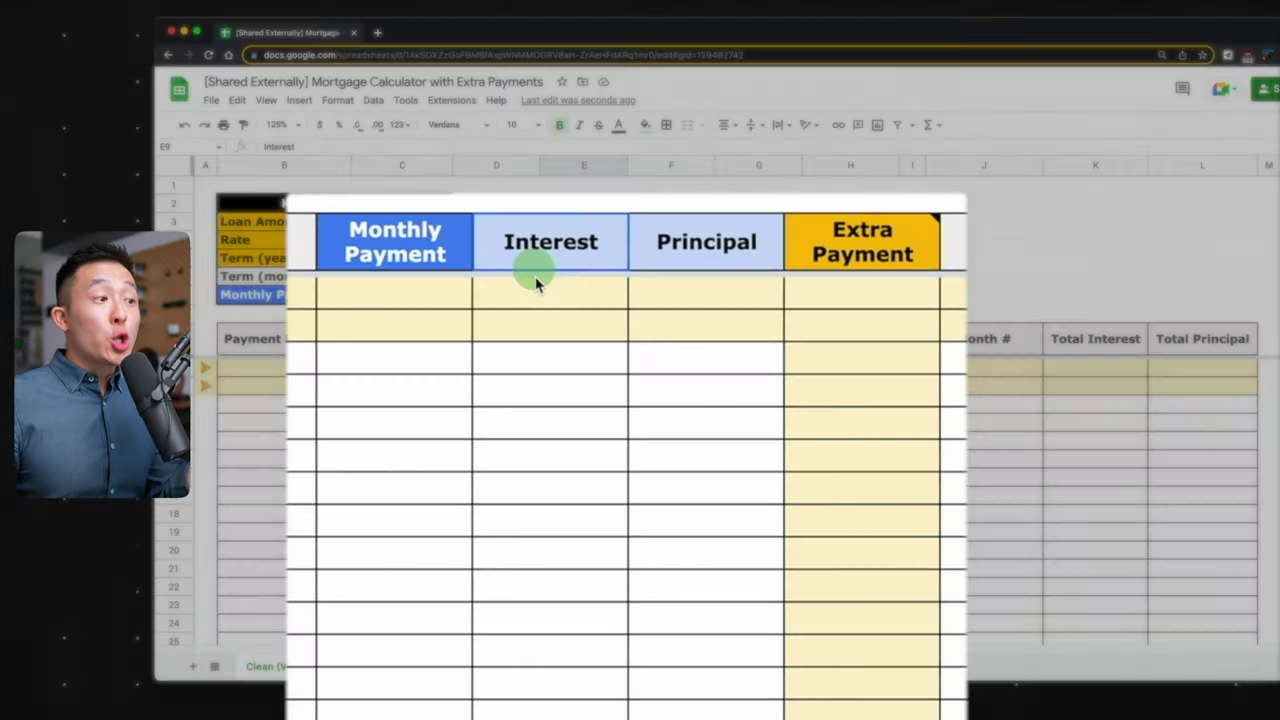
Highlight the Interest, Extra Payment and Monthly Payment columns, then select cell B10
{"action": "left_click_drag", "start_coordinate": [558, 340], "coordinate": [581, 565]}
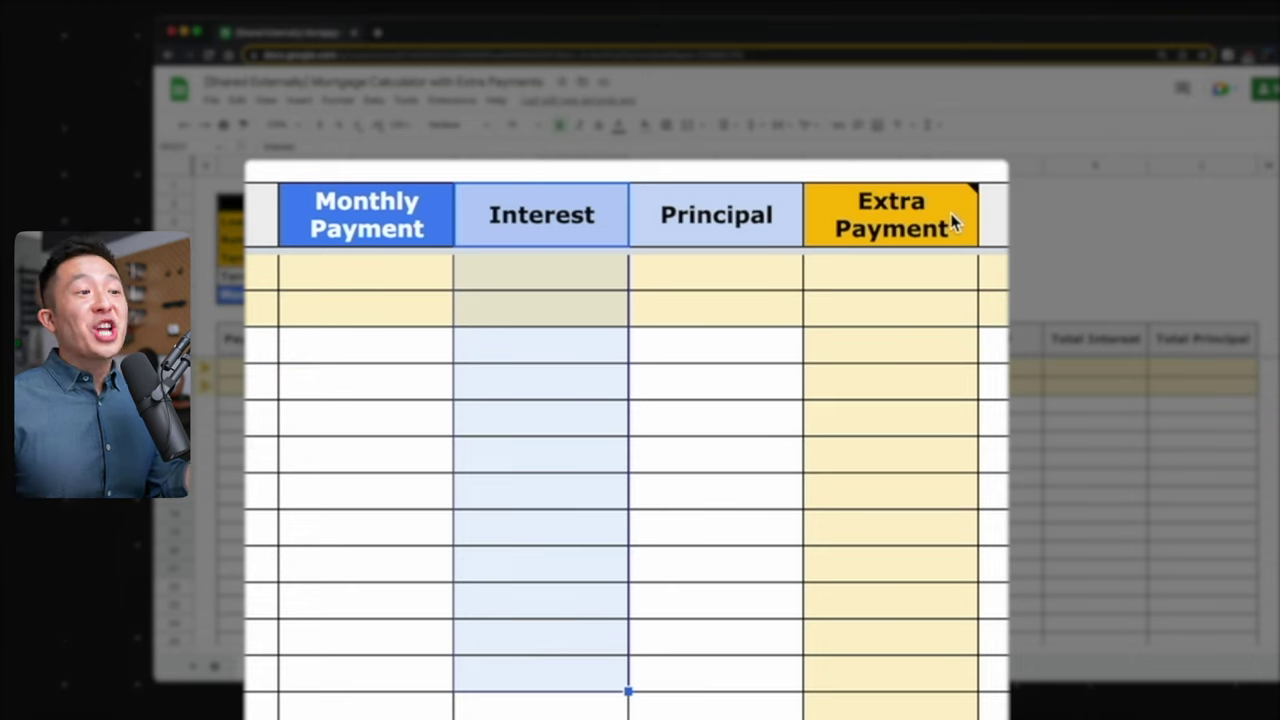
{"action": "left_click_drag", "start_coordinate": [949, 285], "coordinate": [934, 626]}
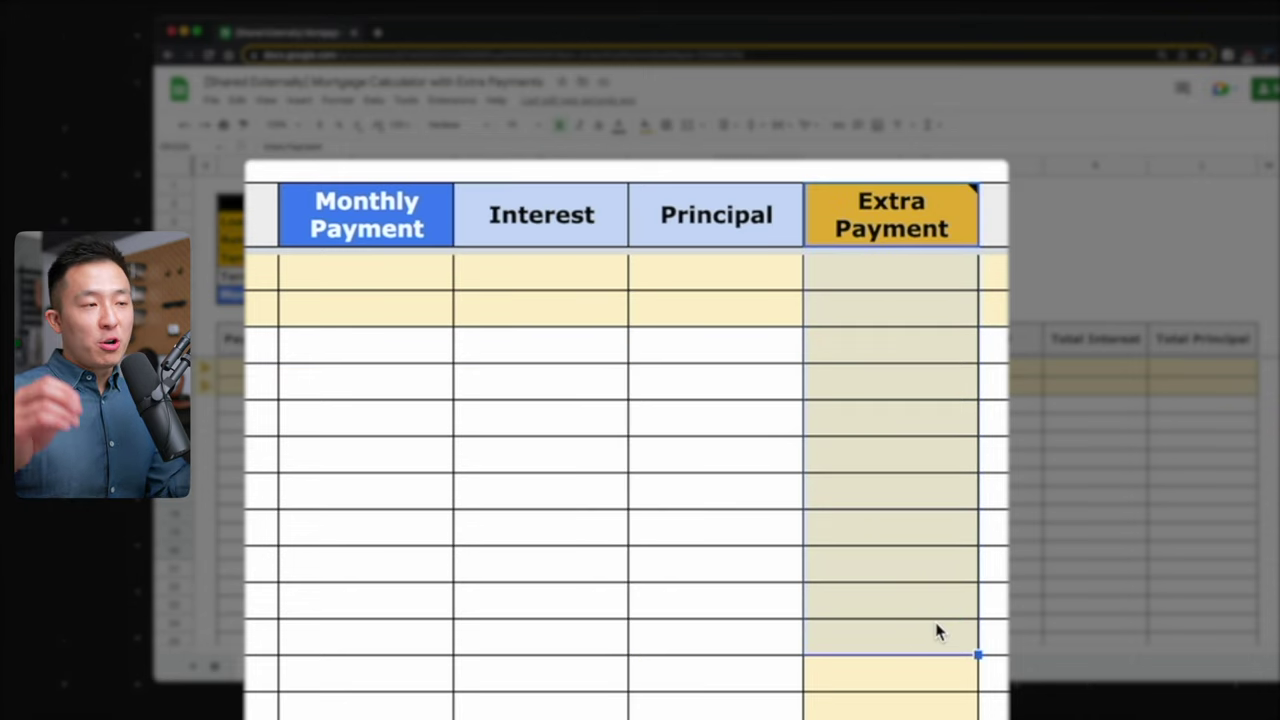
{"action": "left_click_drag", "start_coordinate": [362, 270], "coordinate": [366, 520]}
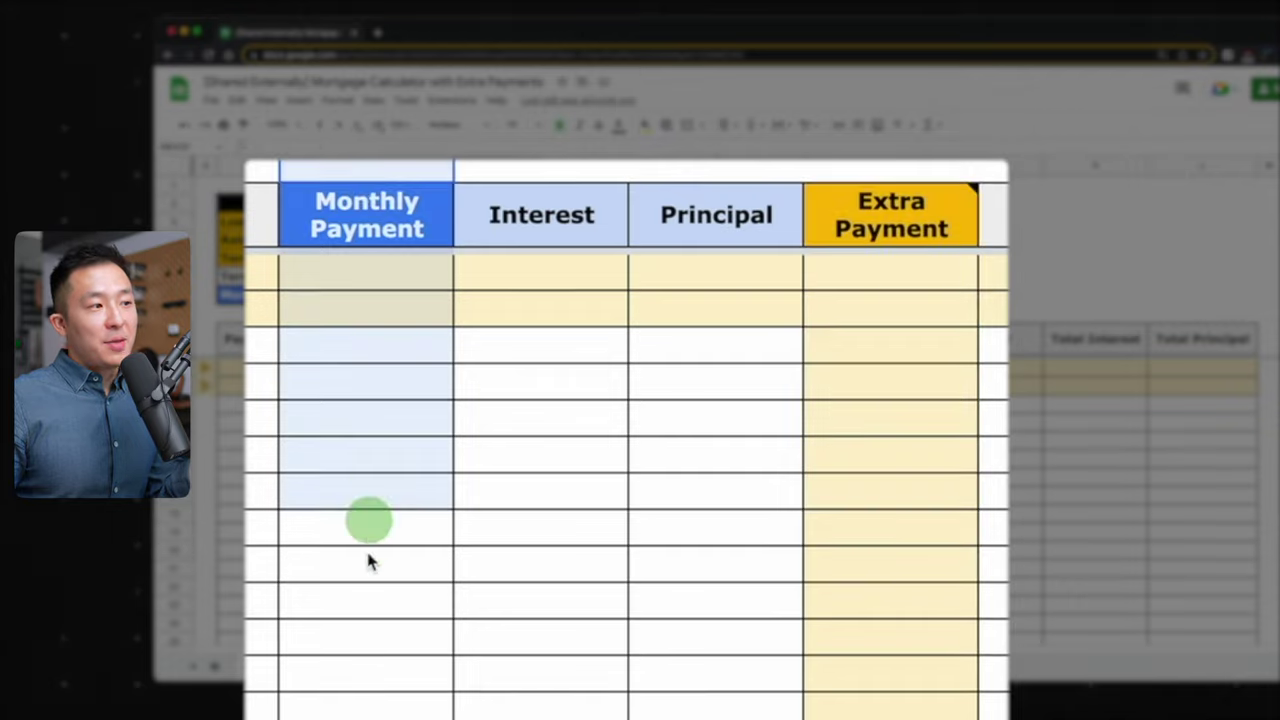
{"action": "left_click", "coordinate": [621, 260]}
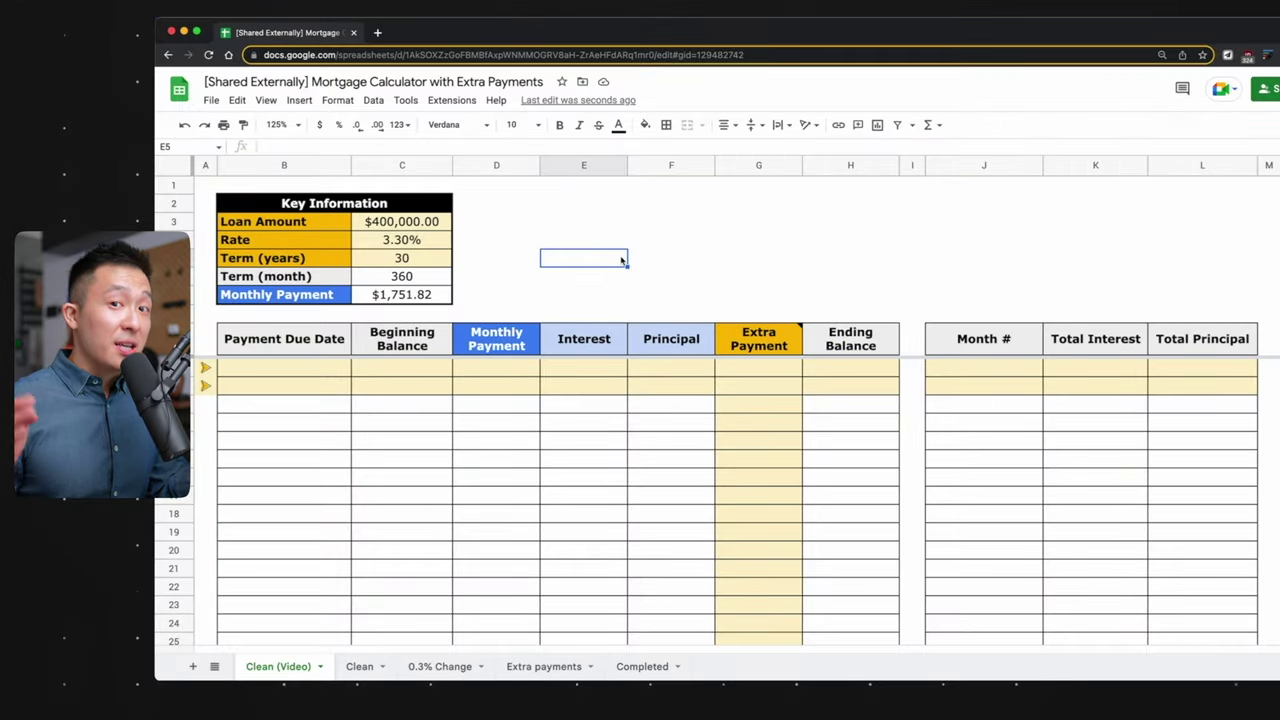
{"action": "left_click", "coordinate": [284, 367]}
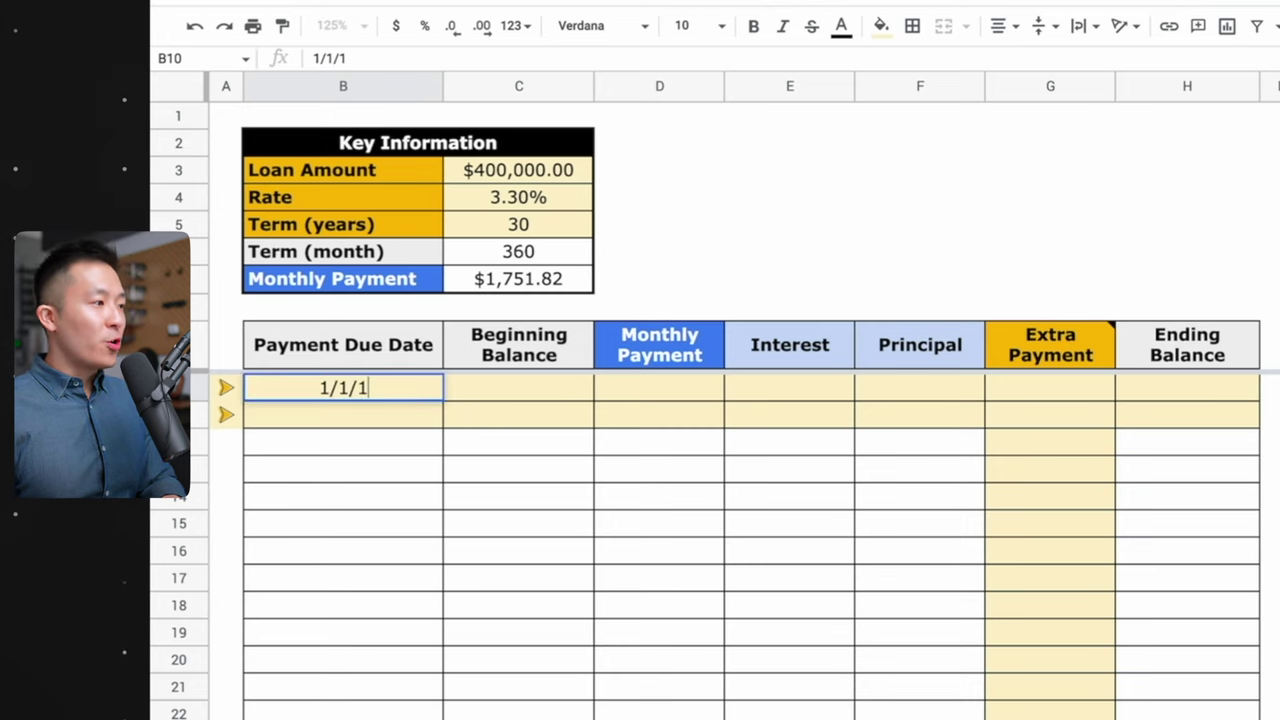
Enter 1/1/2022 as the first payment date and =C3 as the $400,000 beginning balance
{"action": "type", "text": "1/1/2022"}
{"action": "key", "text": "Tab"}
{"action": "type", "text": "=C3"}
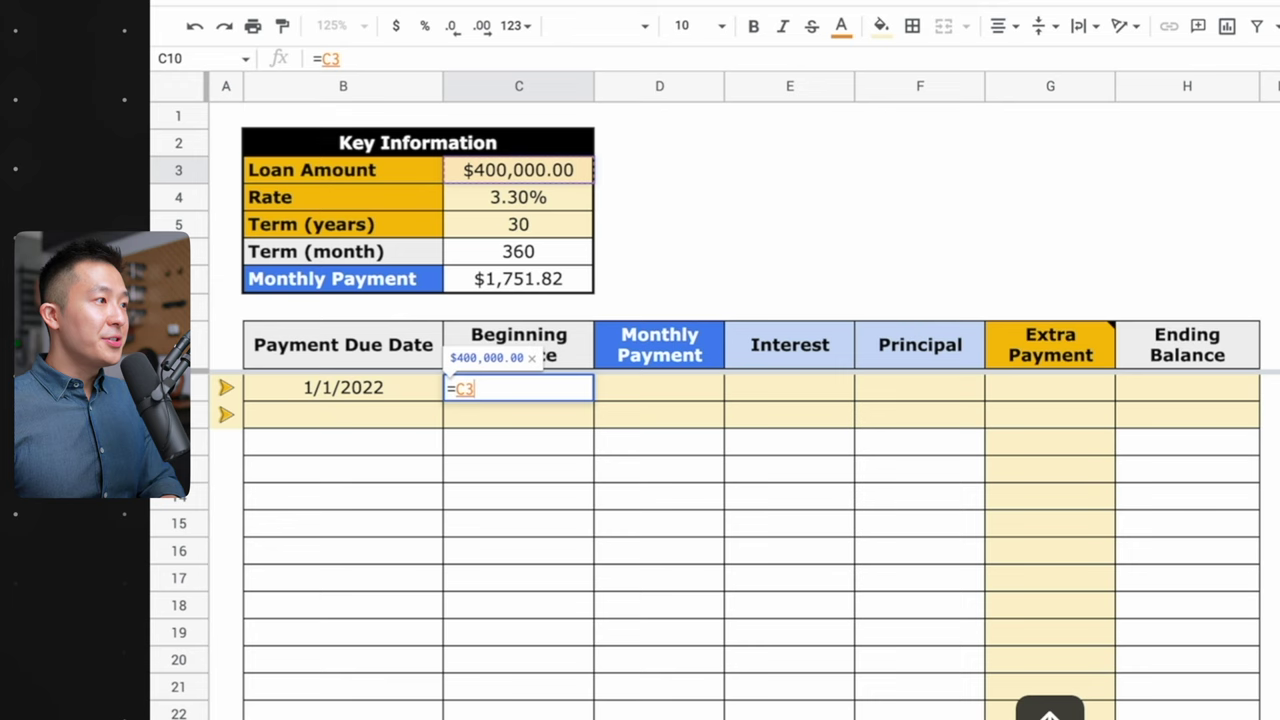
{"action": "key", "text": "Return"}
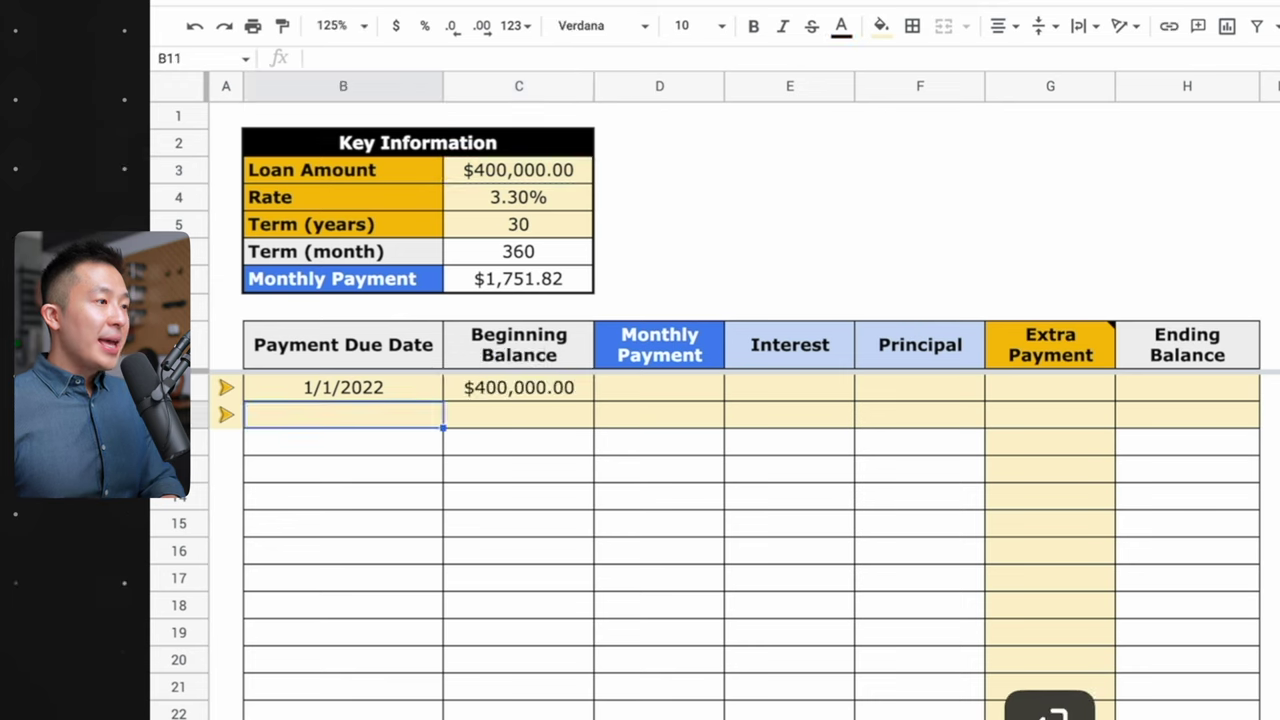
Set the first monthly payment to the absolute reference =$C$7
{"action": "key", "text": "Up"}
{"action": "key", "text": "Right"}
{"action": "key", "text": "Right"}
{"action": "type", "text": "="}
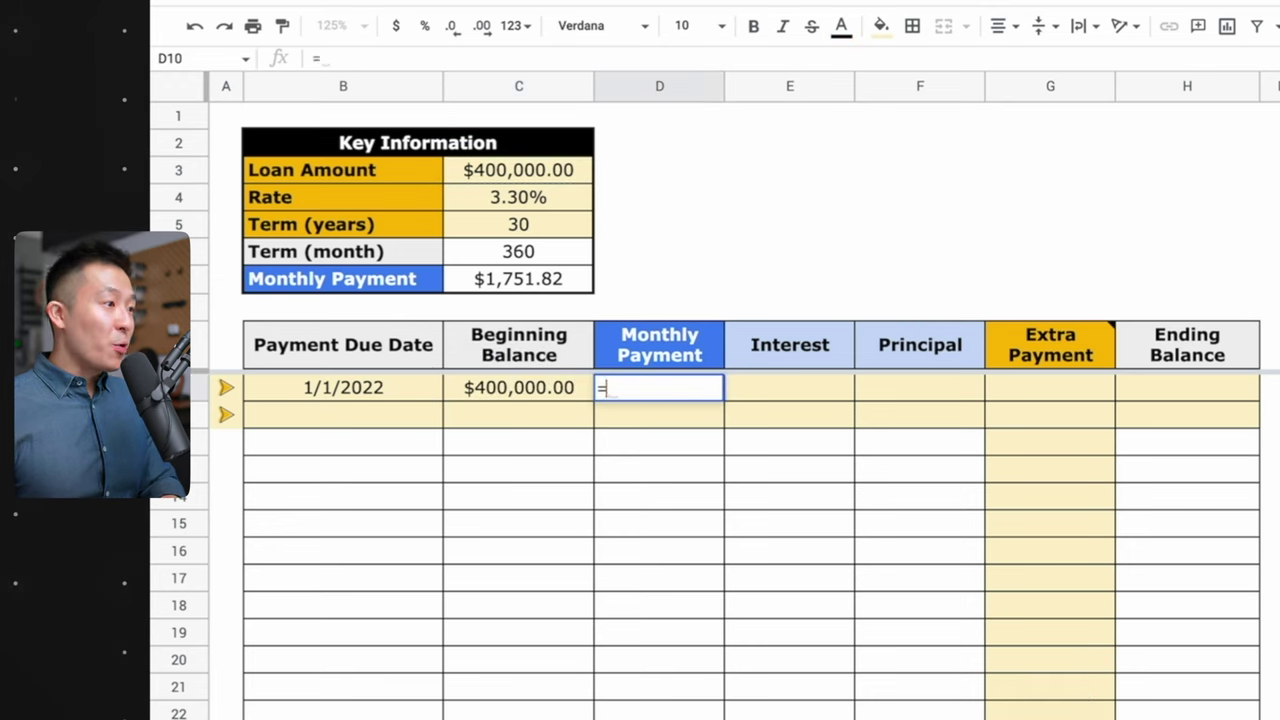
{"action": "type", "text": "C7"}
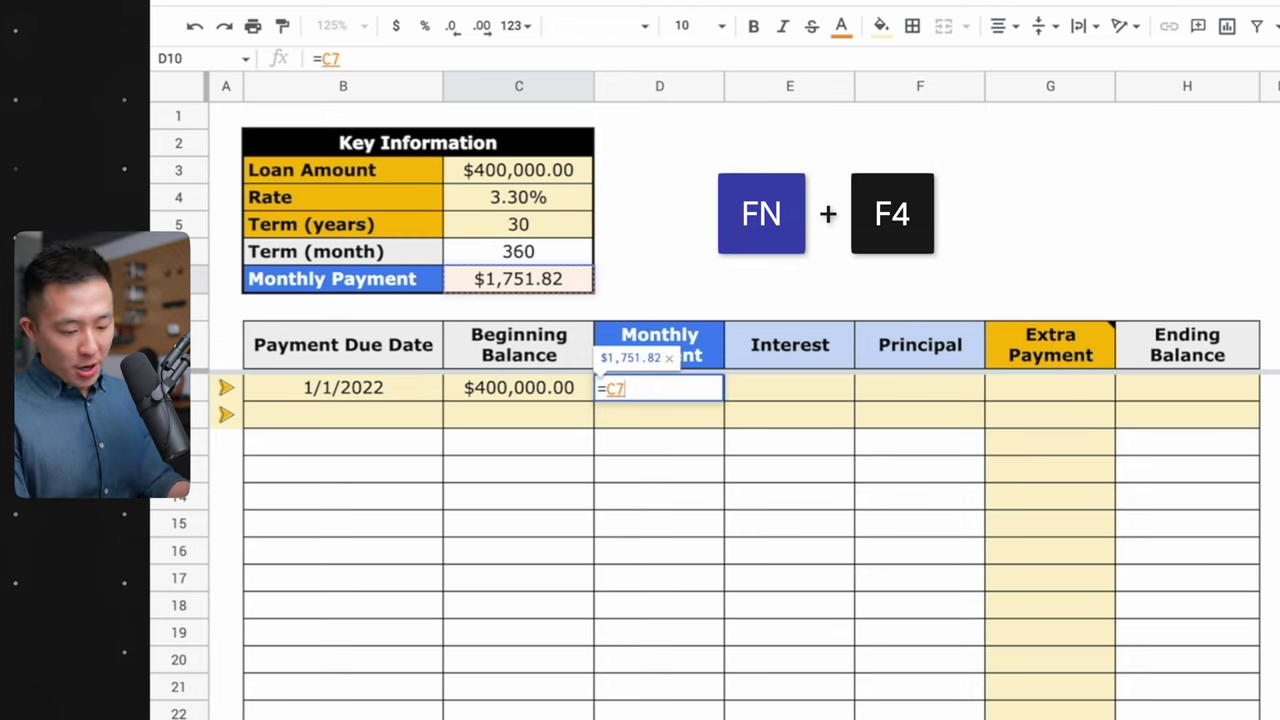
{"action": "key", "text": "Return"}
Calculate first-month interest as =C10*($C$4/12), giving $1,100.00
{"action": "key", "text": "Up"}
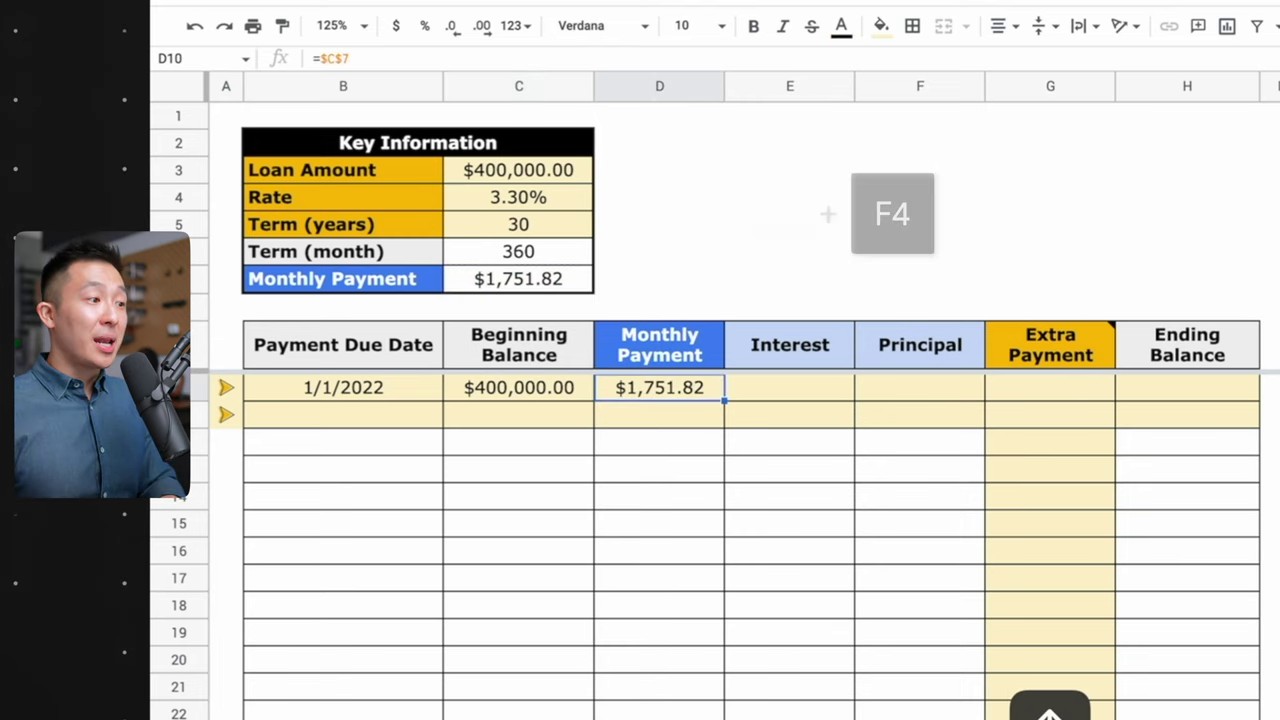
{"action": "key", "text": "Right"}
{"action": "type", "text": "=C10"}
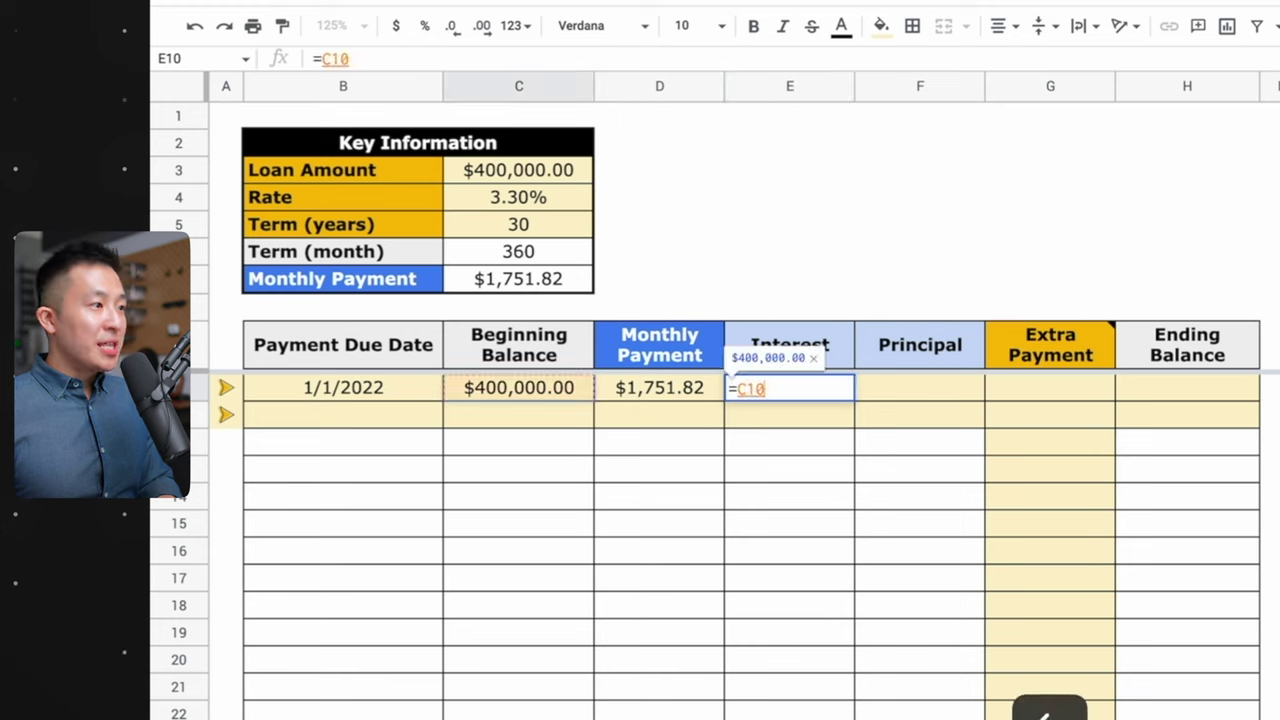
{"action": "type", "text": "("}
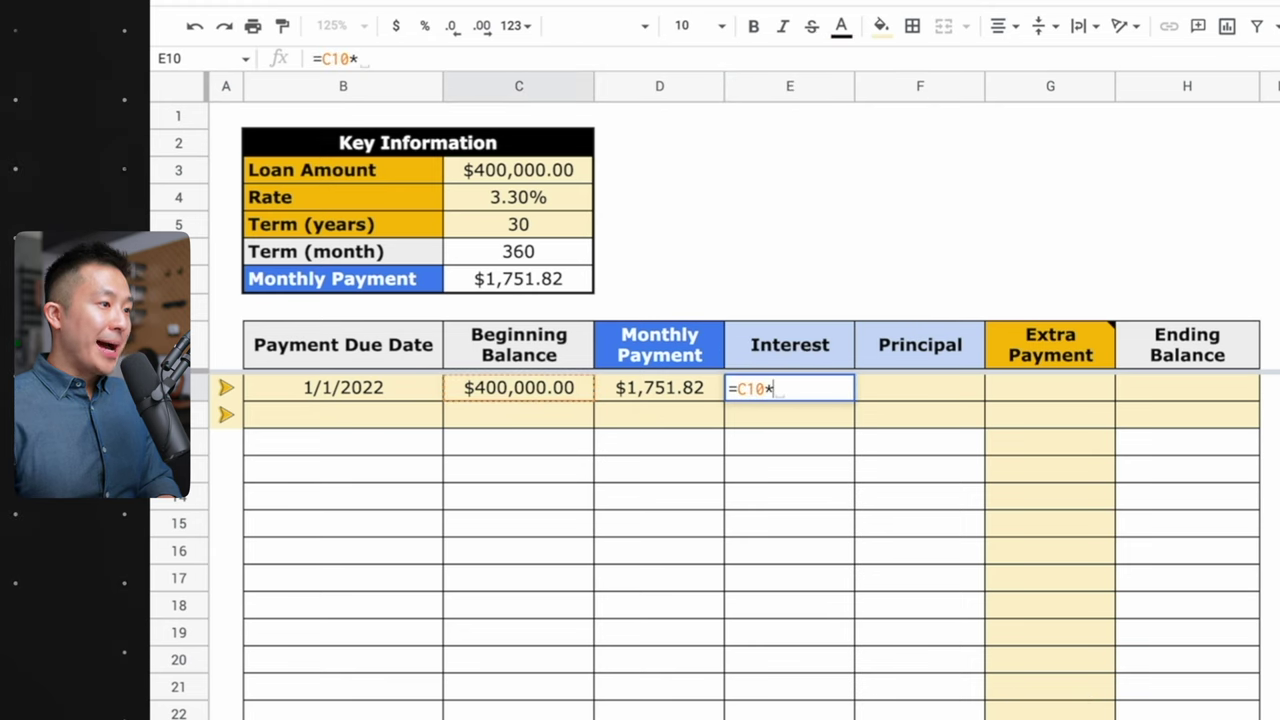
{"action": "key", "text": "Left"}
{"action": "key", "text": "Up"}
{"action": "key", "text": "Left"}
{"action": "key", "text": "Up"}
{"action": "key", "text": "Up"}
{"action": "key", "text": "Up"}
{"action": "key", "text": "Up"}
{"action": "key", "text": "Up"}
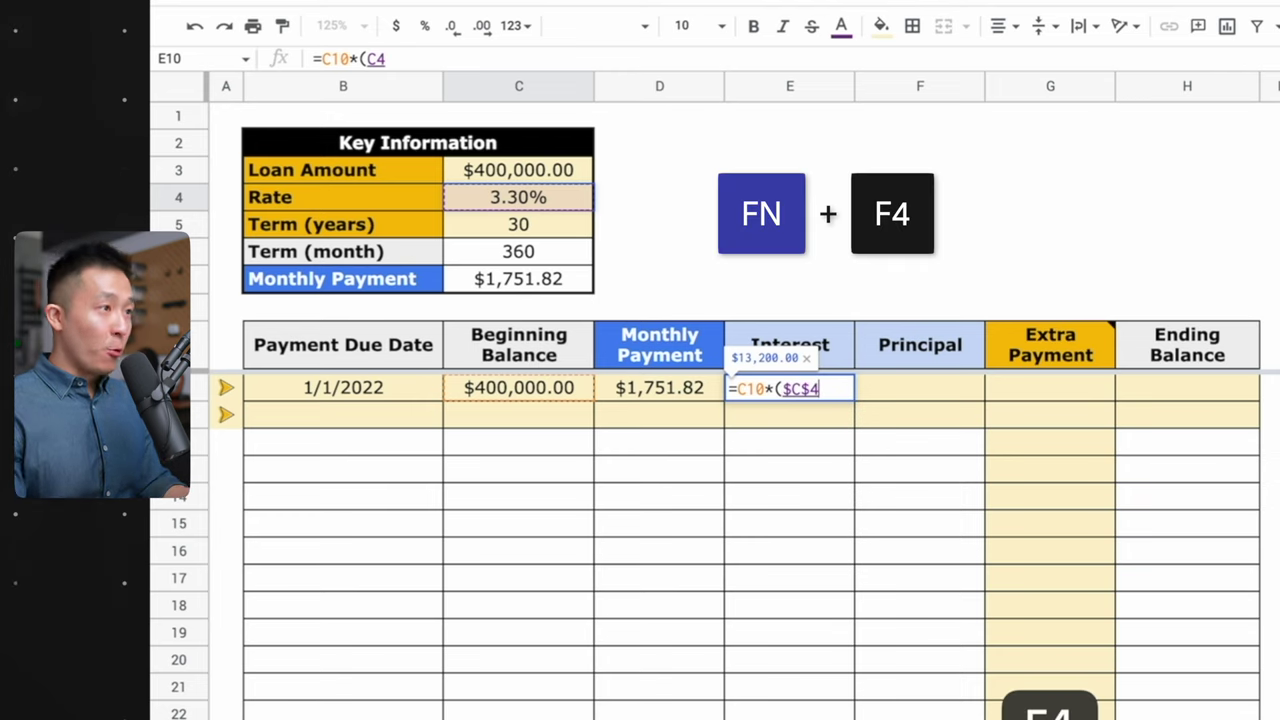
{"action": "type", "text": "/12)"}
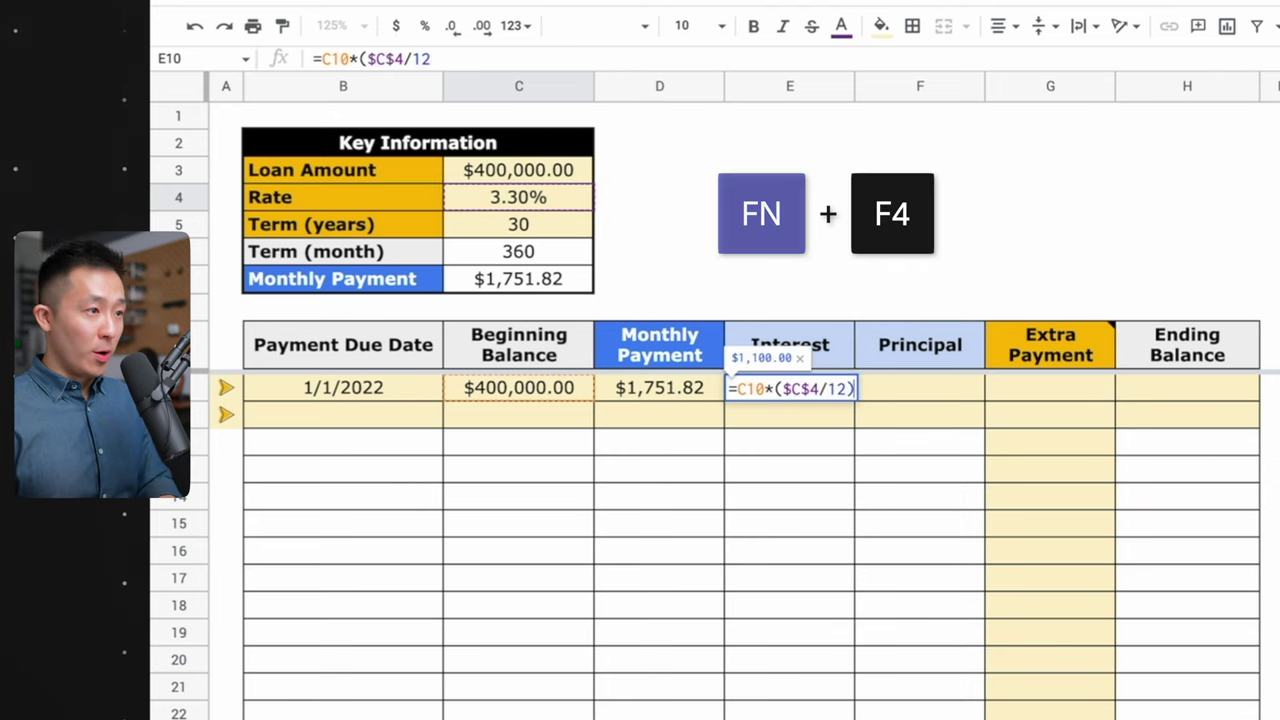
{"action": "key", "text": "Return"}
Set the first principal to =D10-E10, giving $651.82
{"action": "key", "text": "Right"}
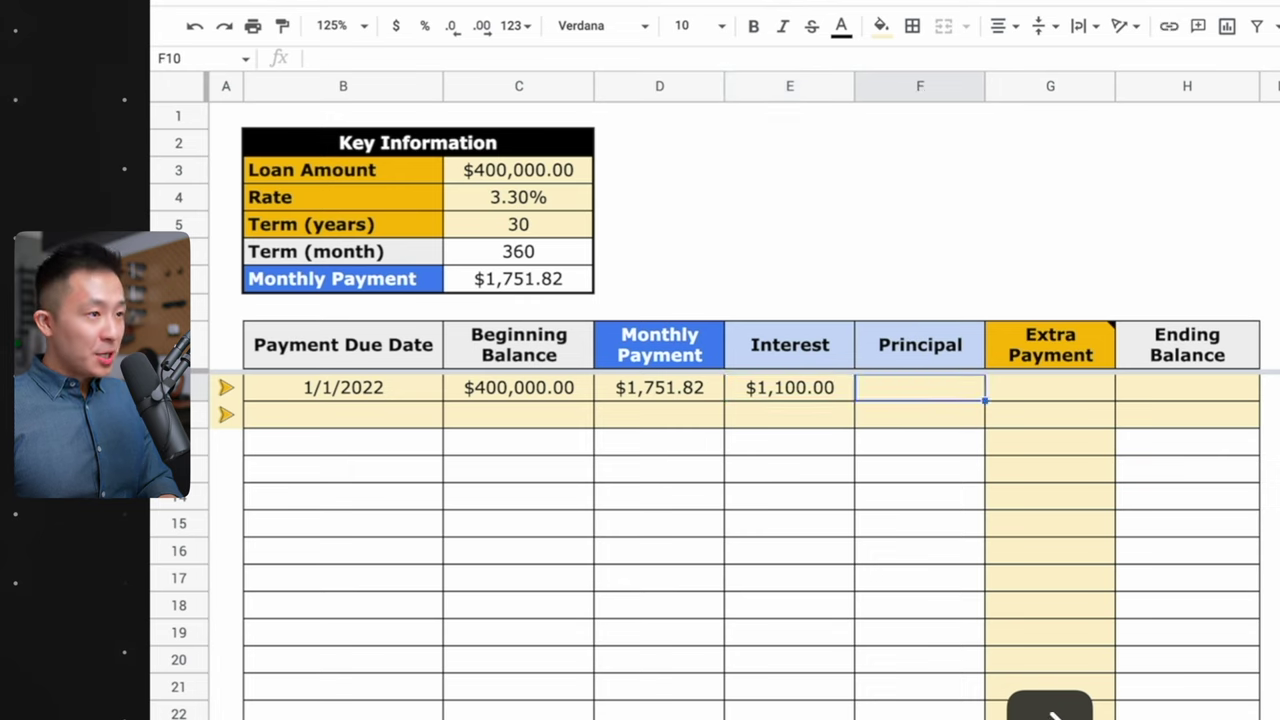
{"action": "type", "text": "="}
{"action": "key", "text": "Left"}
{"action": "key", "text": "Left"}
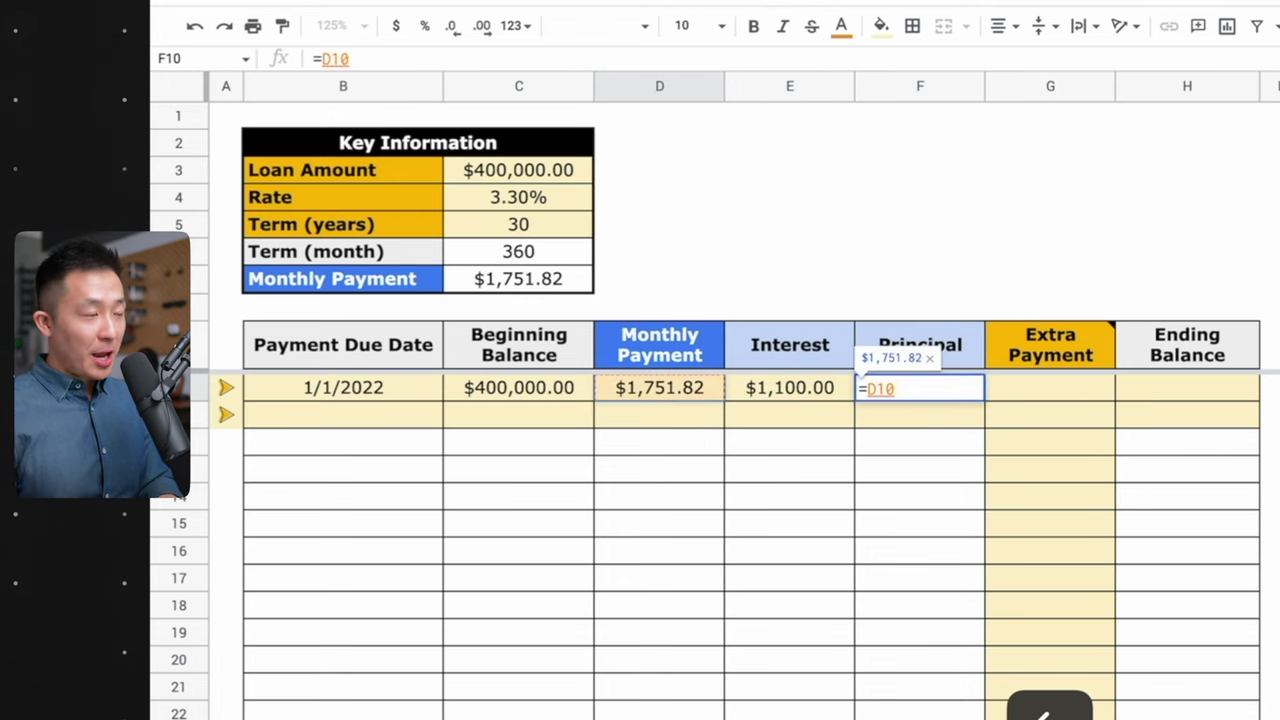
{"action": "type", "text": "-"}
{"action": "key", "text": "Left"}
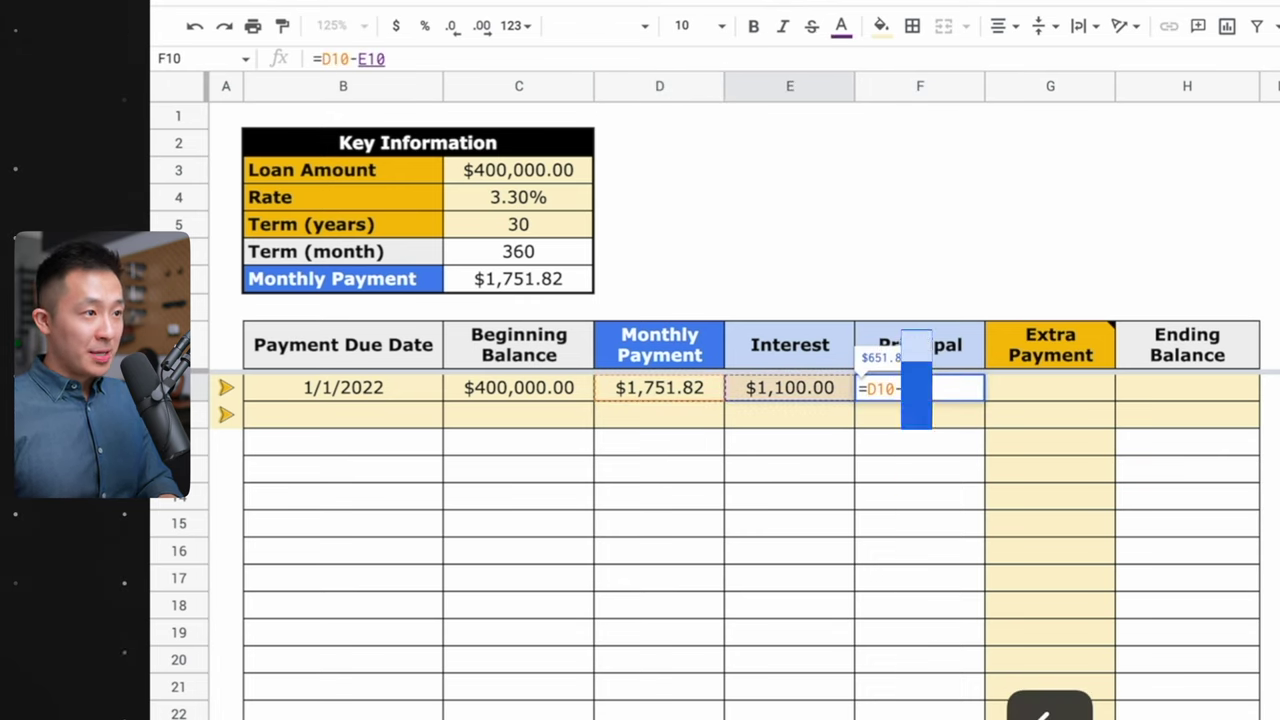
{"action": "key", "text": "Return"}
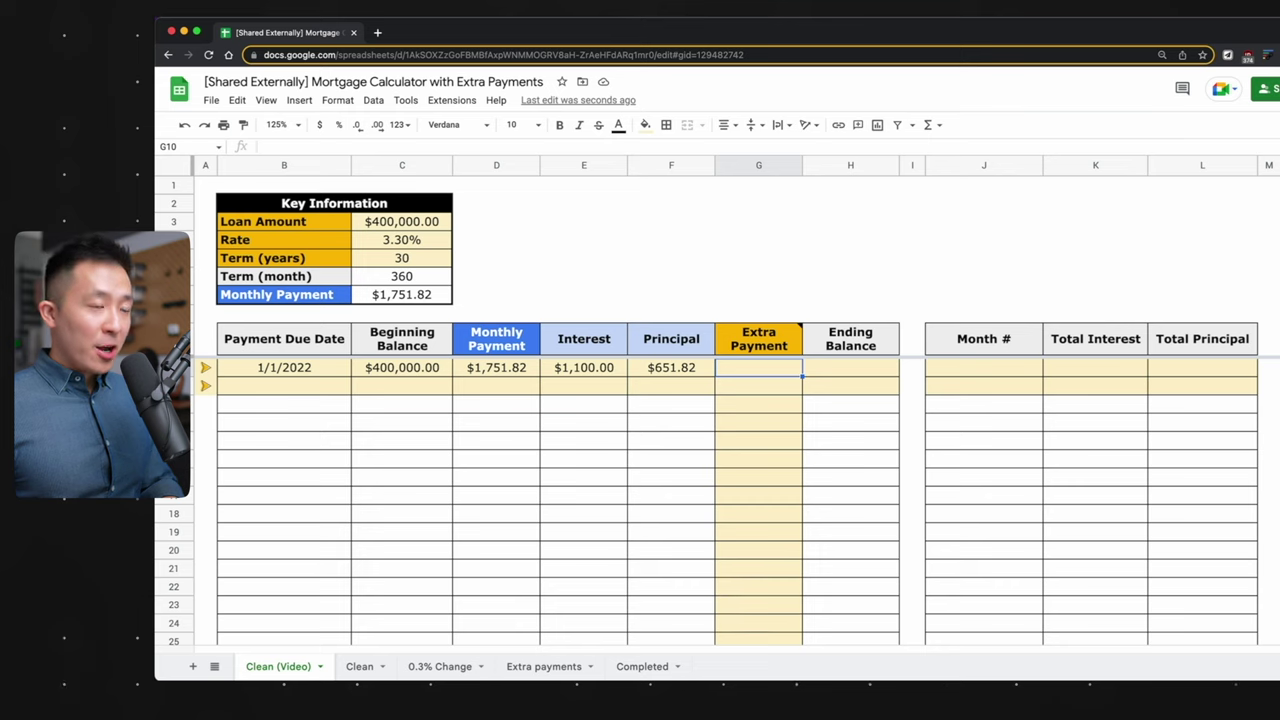
Set the first ending balance to =C10-F10-G10, giving $399,348.18
{"action": "key", "text": "Right"}
{"action": "type", "text": "="}
{"action": "key", "text": "Left"}
{"action": "key", "text": "Left"}
{"action": "key", "text": "Left"}
{"action": "key", "text": "Left"}
{"action": "key", "text": "Left"}
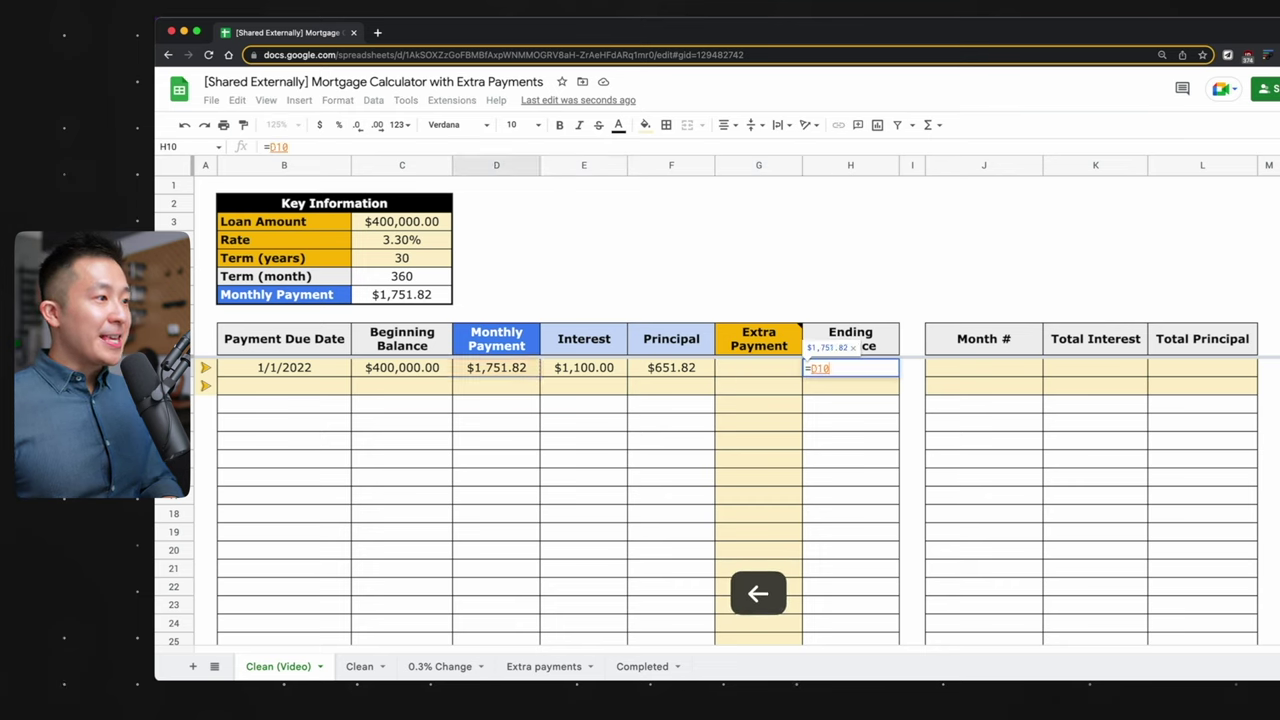
{"action": "type", "text": "-"}
{"action": "key", "text": "Left"}
{"action": "key", "text": "Left"}
{"action": "key", "text": "Left"}
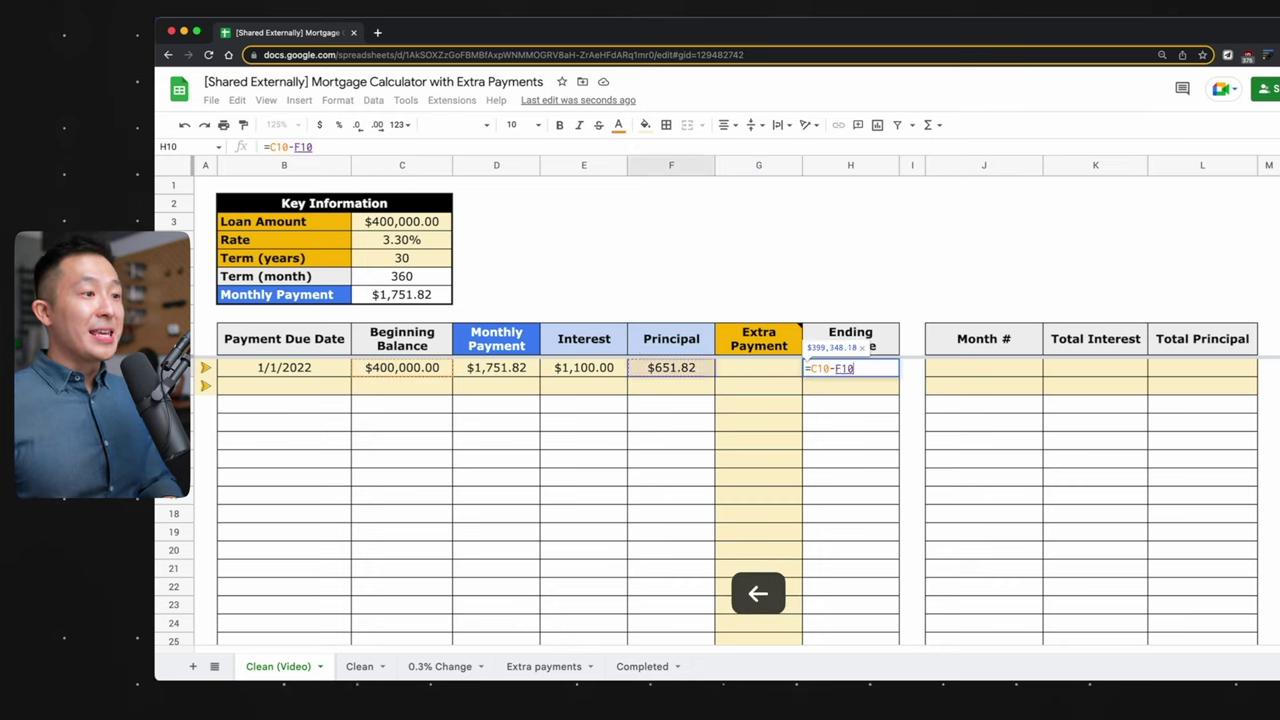
{"action": "key", "text": "Right"}
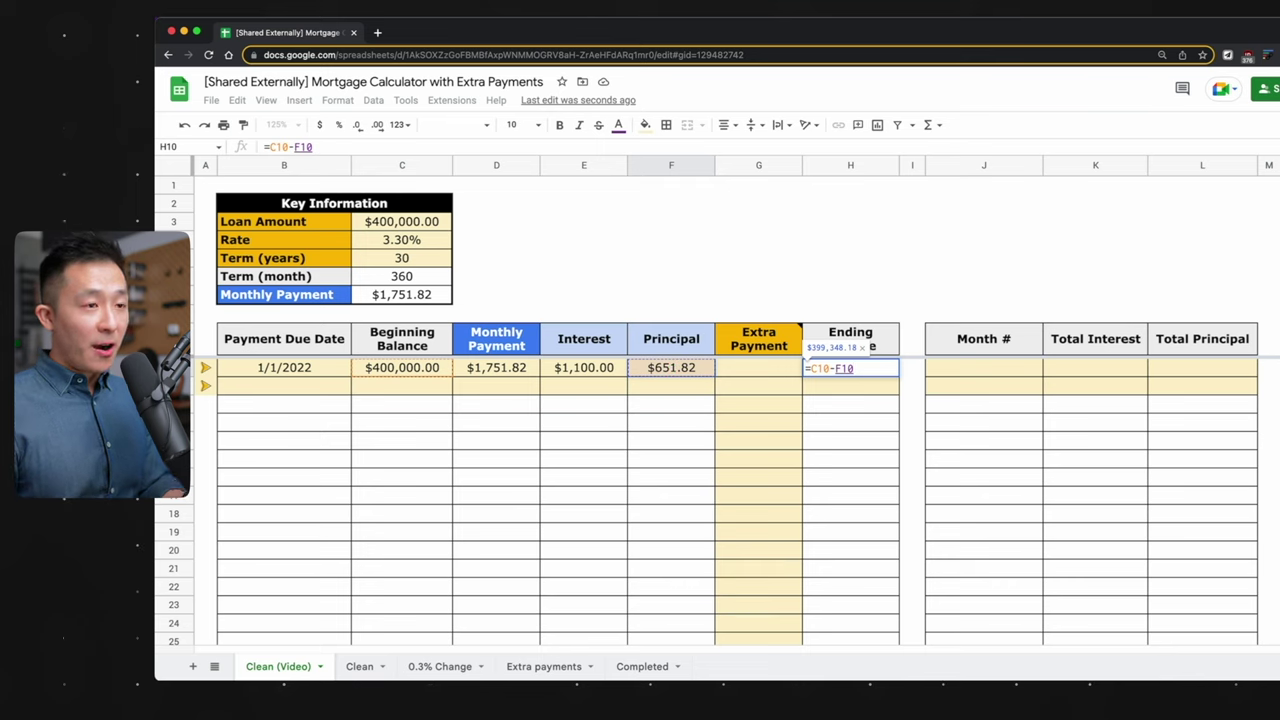
{"action": "type", "text": "-"}
{"action": "key", "text": "Left"}
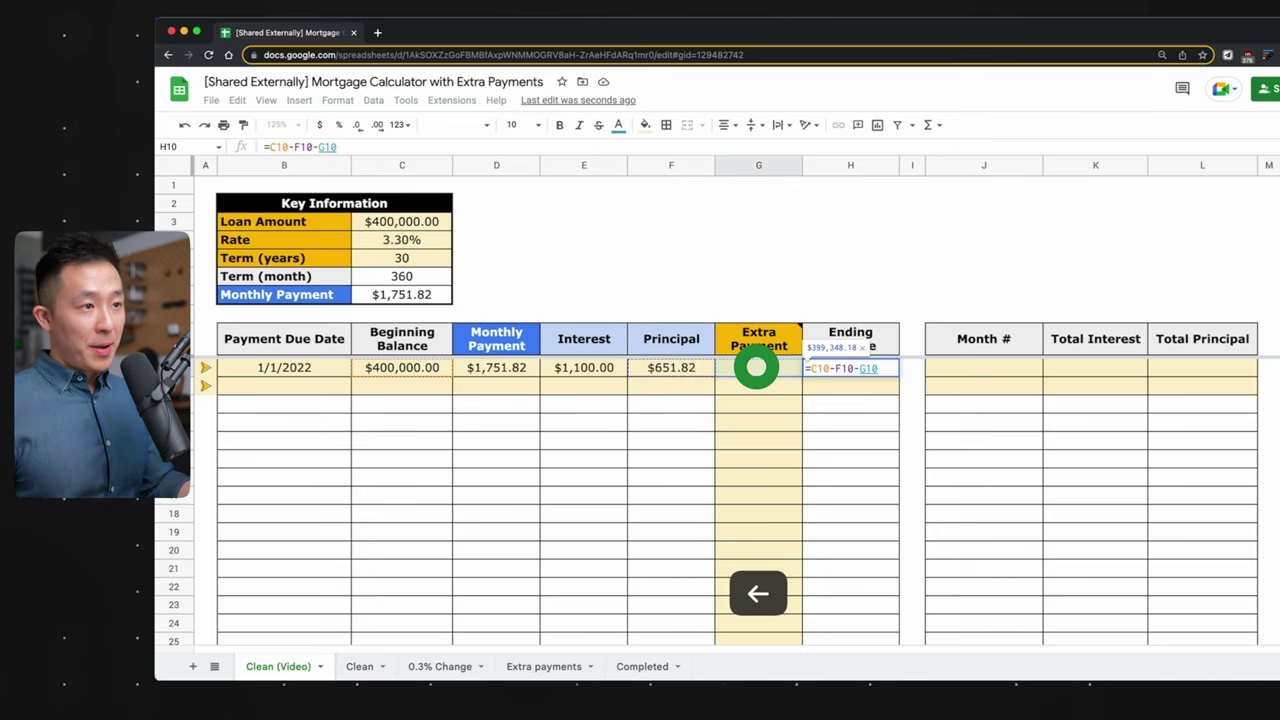
{"action": "left_click", "coordinate": [983, 367]}
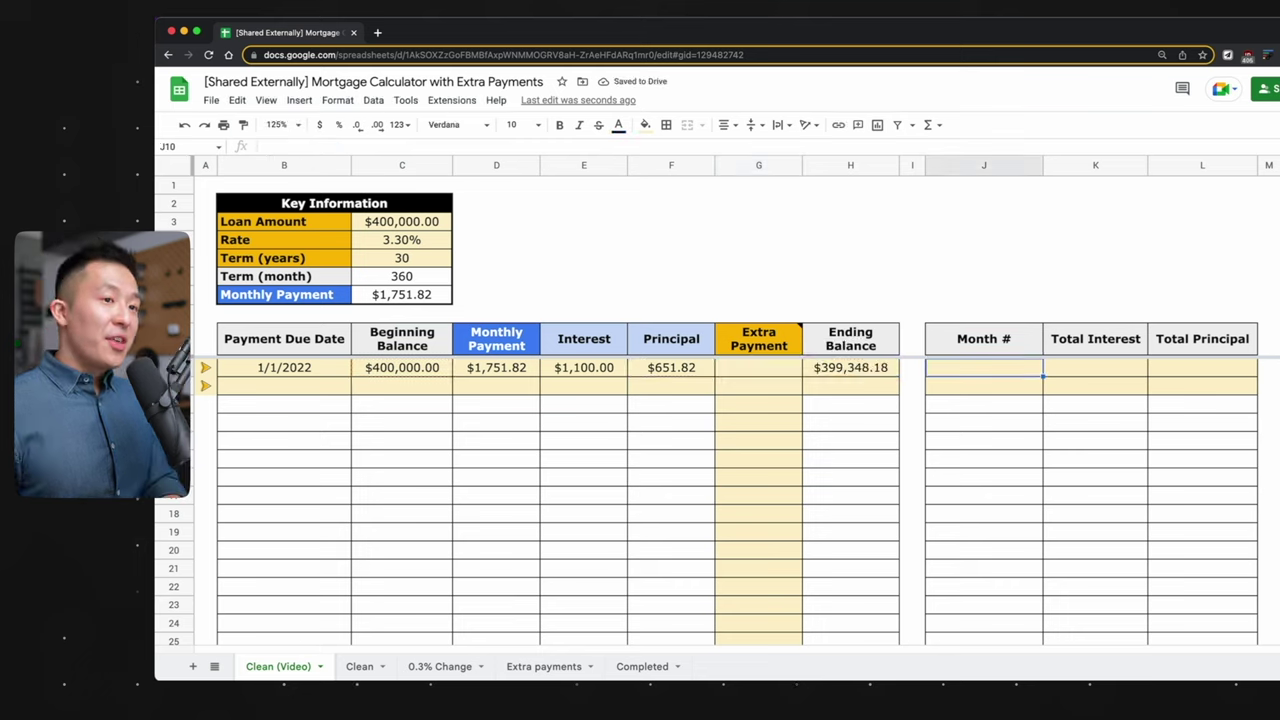
Start the month-1 totals: Total Interest =E10 and Total Principal =F10+G10
{"action": "key", "text": "Tab"}
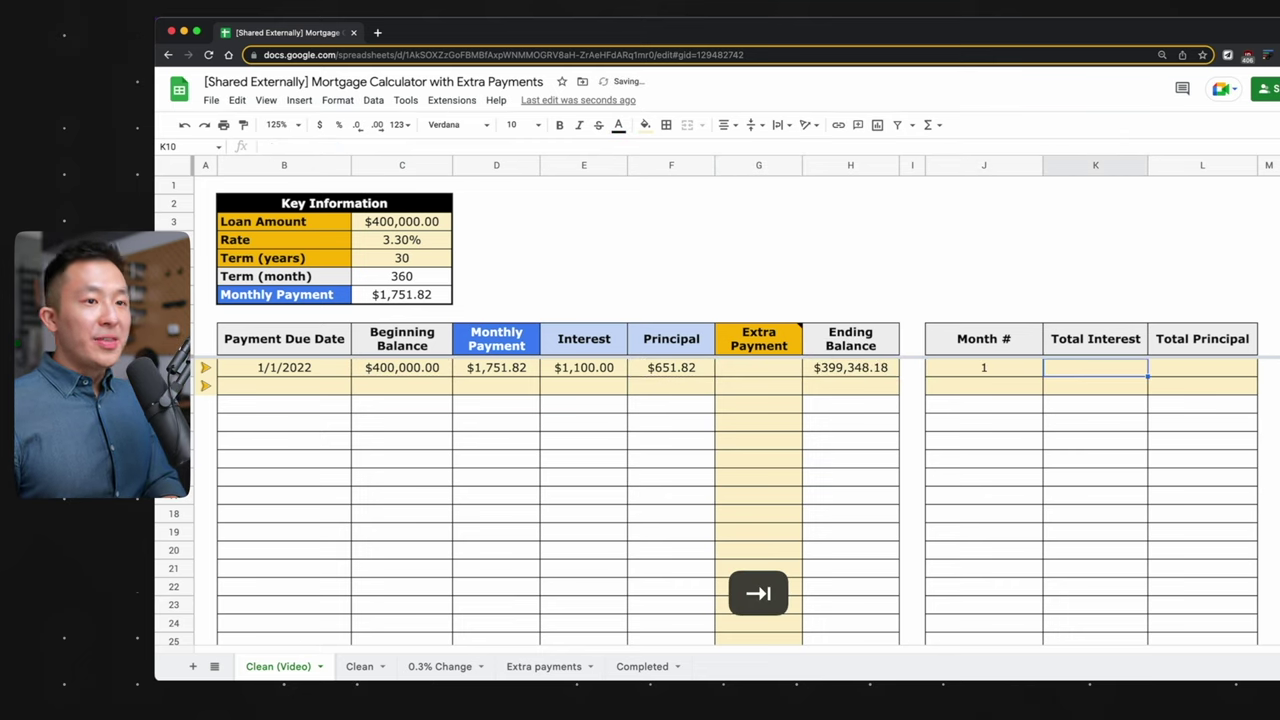
{"action": "type", "text": "="}
{"action": "key", "text": "Left"}
{"action": "key", "text": "Left"}
{"action": "key", "text": "Left"}
{"action": "key", "text": "Left"}
{"action": "key", "text": "Left"}
{"action": "key", "text": "Left"}
{"action": "key", "text": "Return"}
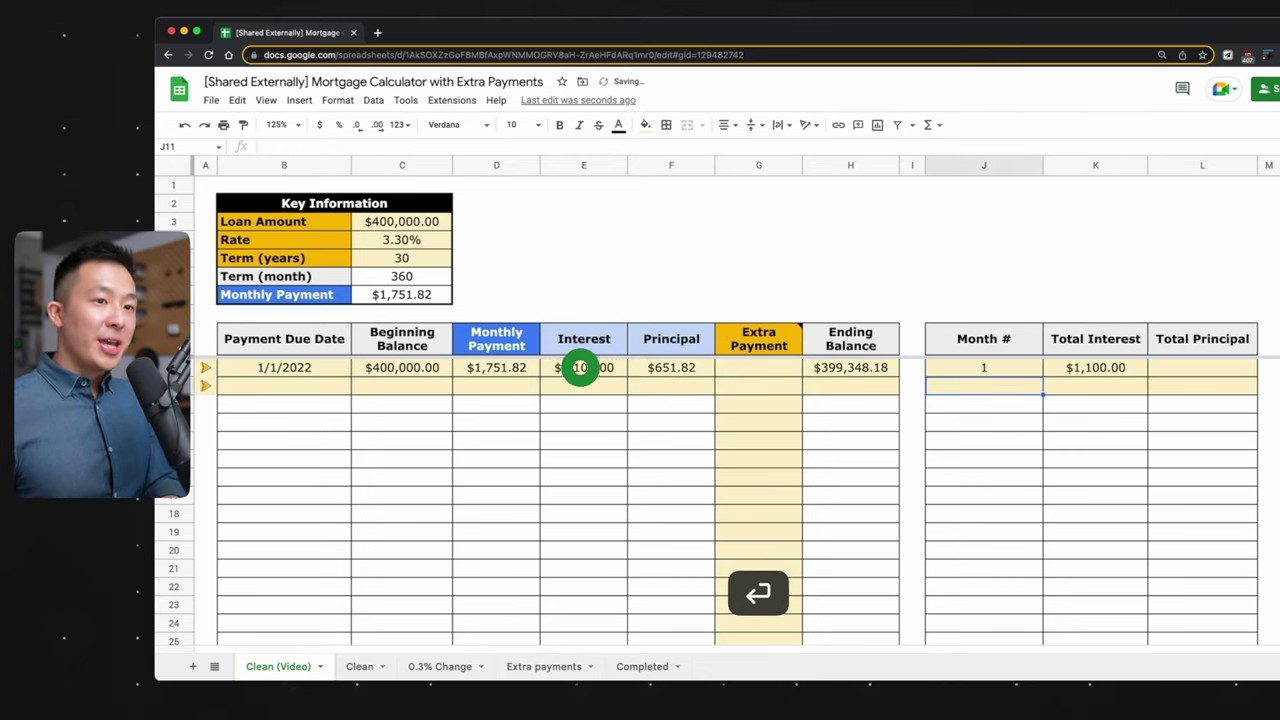
{"action": "key", "text": "Up"}
{"action": "key", "text": "Right"}
{"action": "key", "text": "Right"}
{"action": "type", "text": "="}
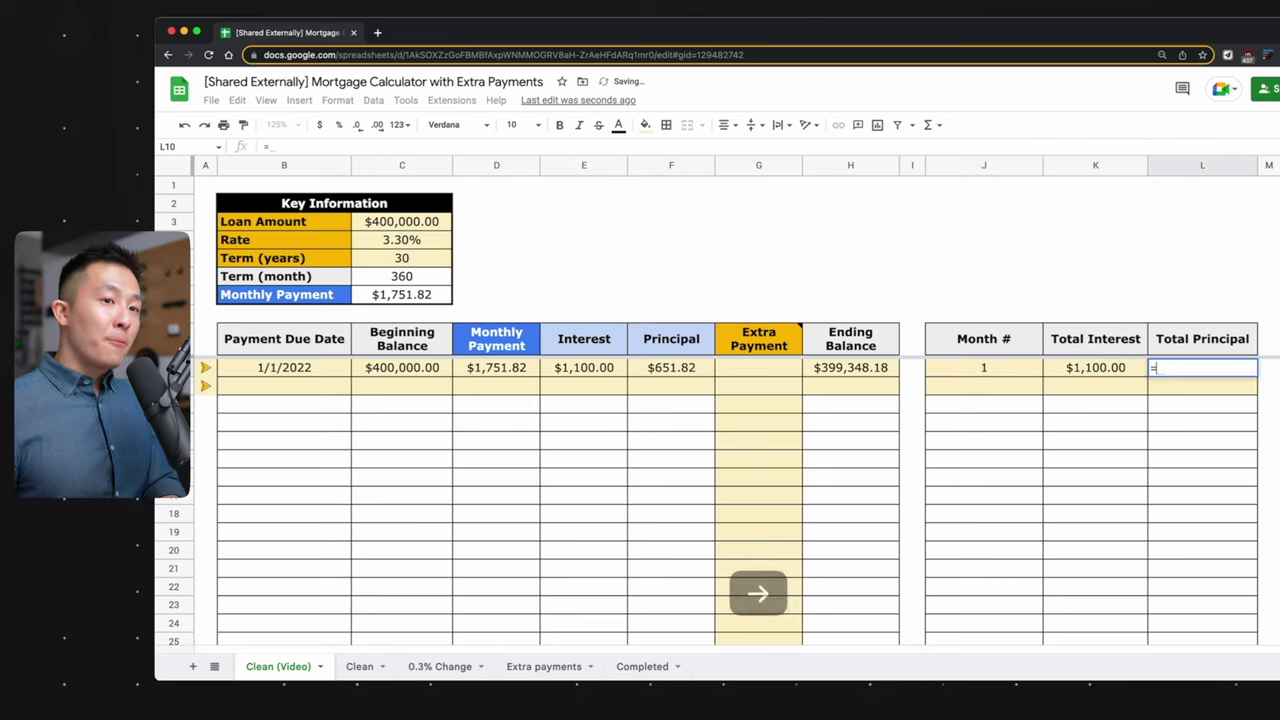
{"action": "key", "text": "Left"}
{"action": "key", "text": "Left"}
{"action": "key", "text": "Left"}
{"action": "key", "text": "Left"}
{"action": "key", "text": "Left"}
{"action": "key", "text": "Left"}
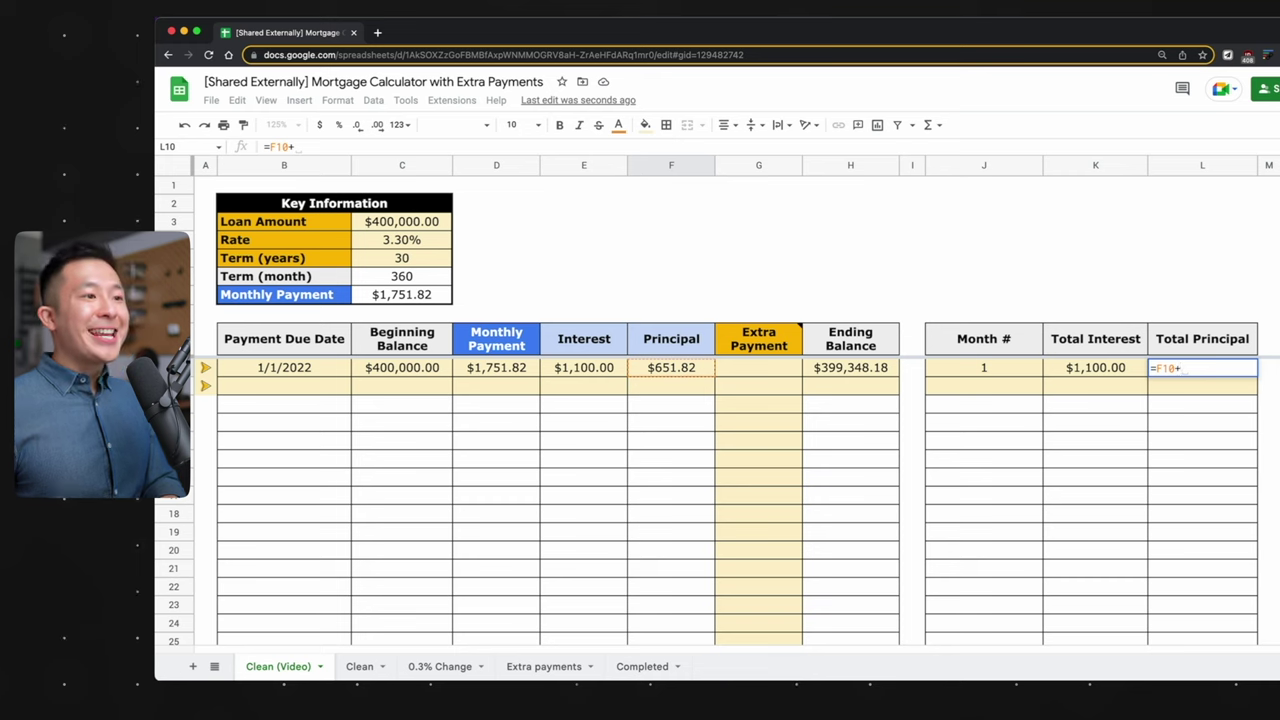
{"action": "type", "text": "+"}
{"action": "key", "text": "Right"}
{"action": "key", "text": "Left"}
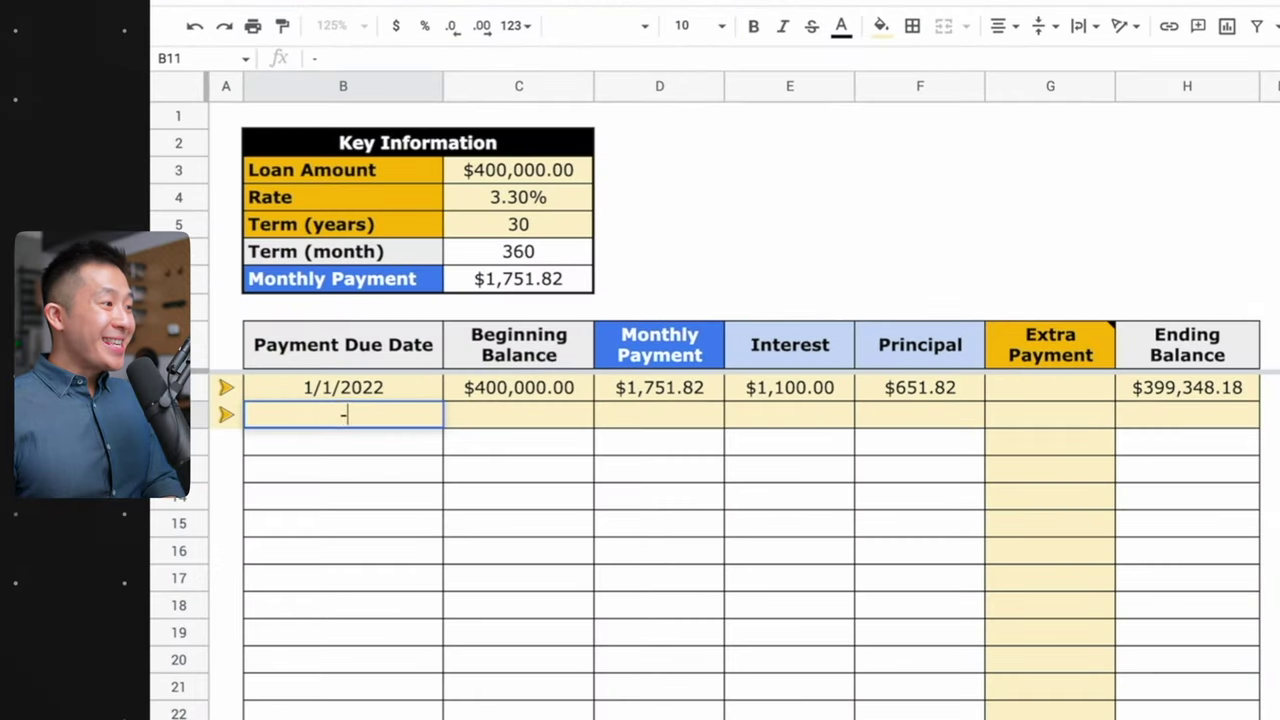
Set the second payment date with =EDATE(B10,1) and its beginning balance to =H10
{"action": "type", "text": "=EDATE("}
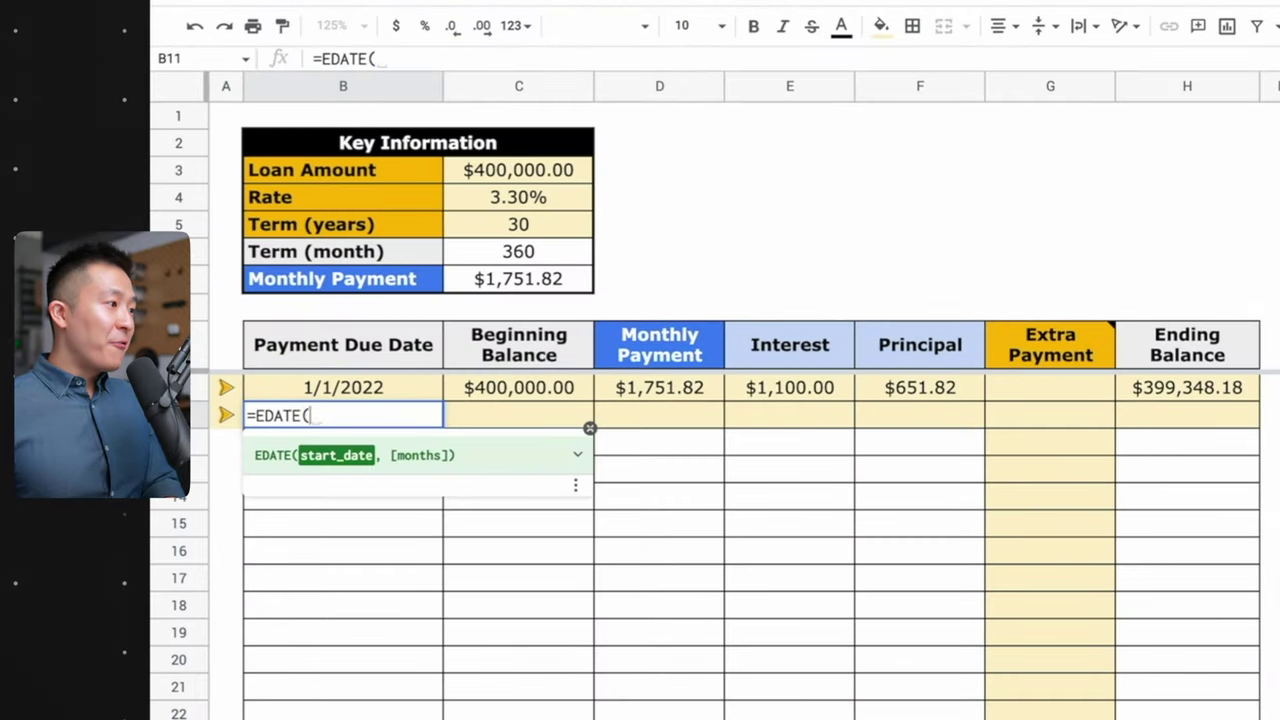
{"action": "key", "text": "Up"}
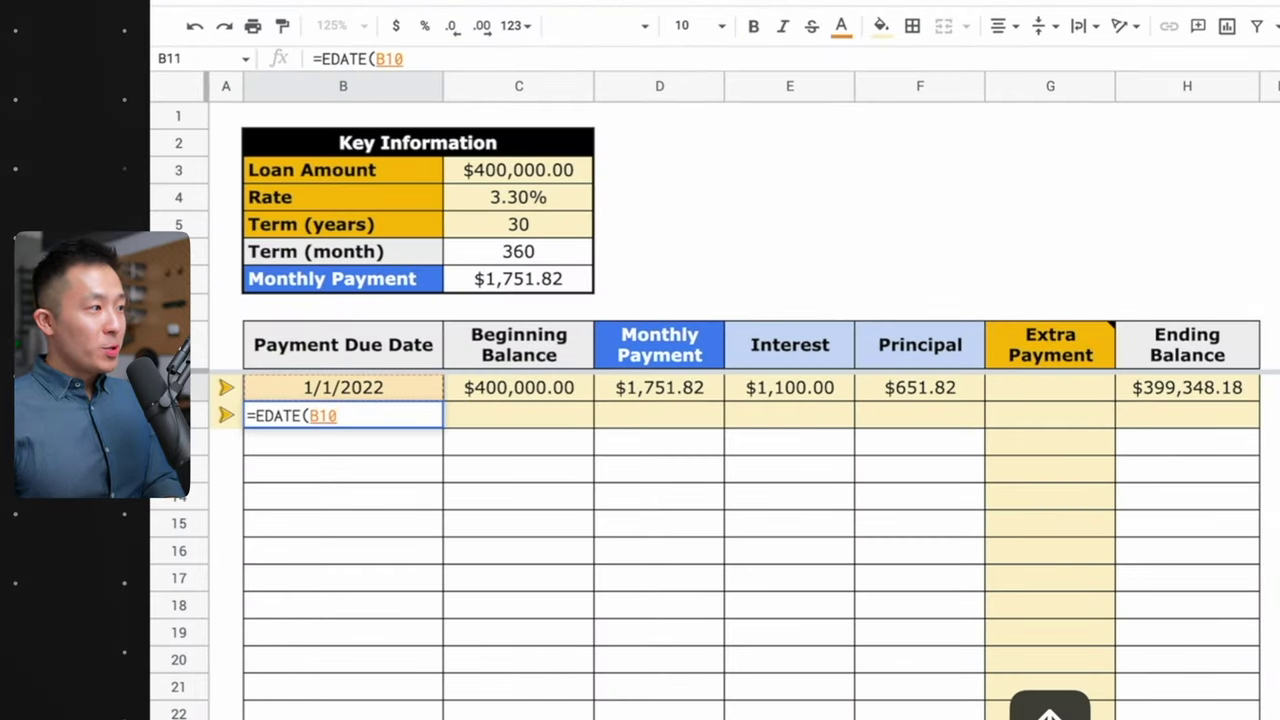
{"action": "type", "text": ",1"}
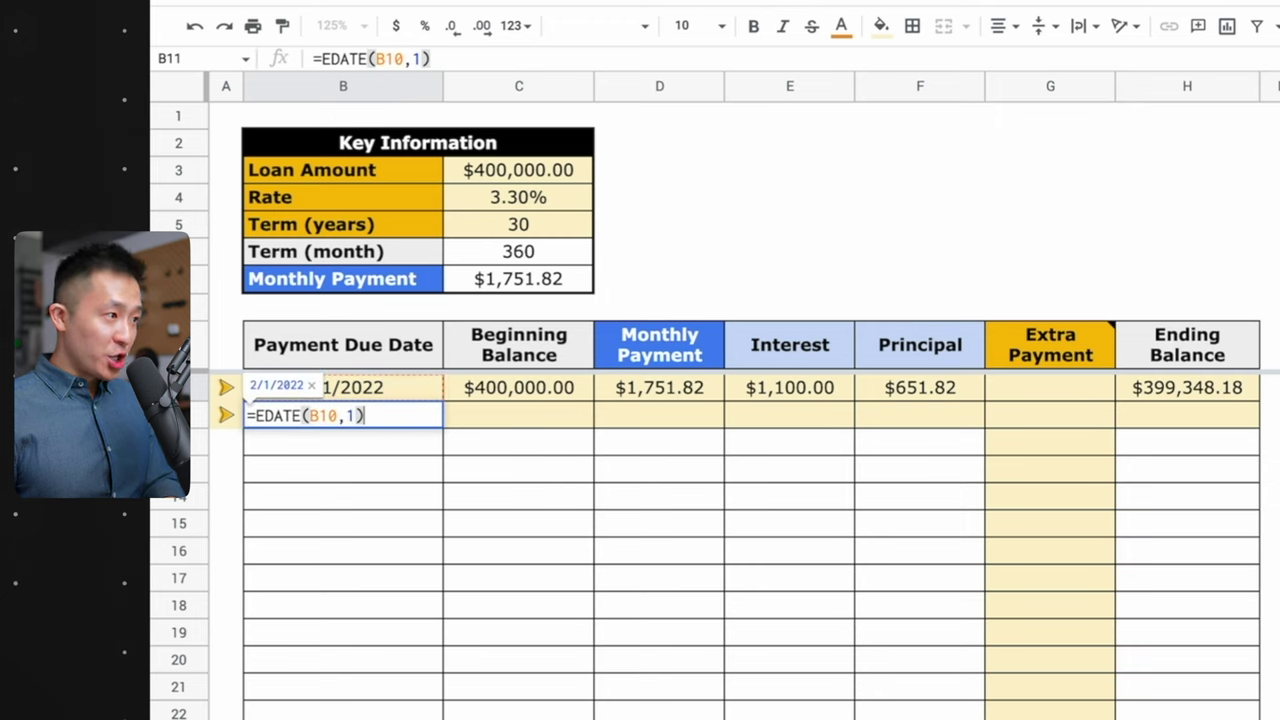
{"action": "type", "text": ")"}
{"action": "key", "text": "Tab"}
{"action": "type", "text": "="}
{"action": "key", "text": "Up"}
{"action": "key", "text": "Right"}
{"action": "key", "text": "Right"}
{"action": "key", "text": "Right"}
{"action": "key", "text": "Right"}
{"action": "key", "text": "Right"}
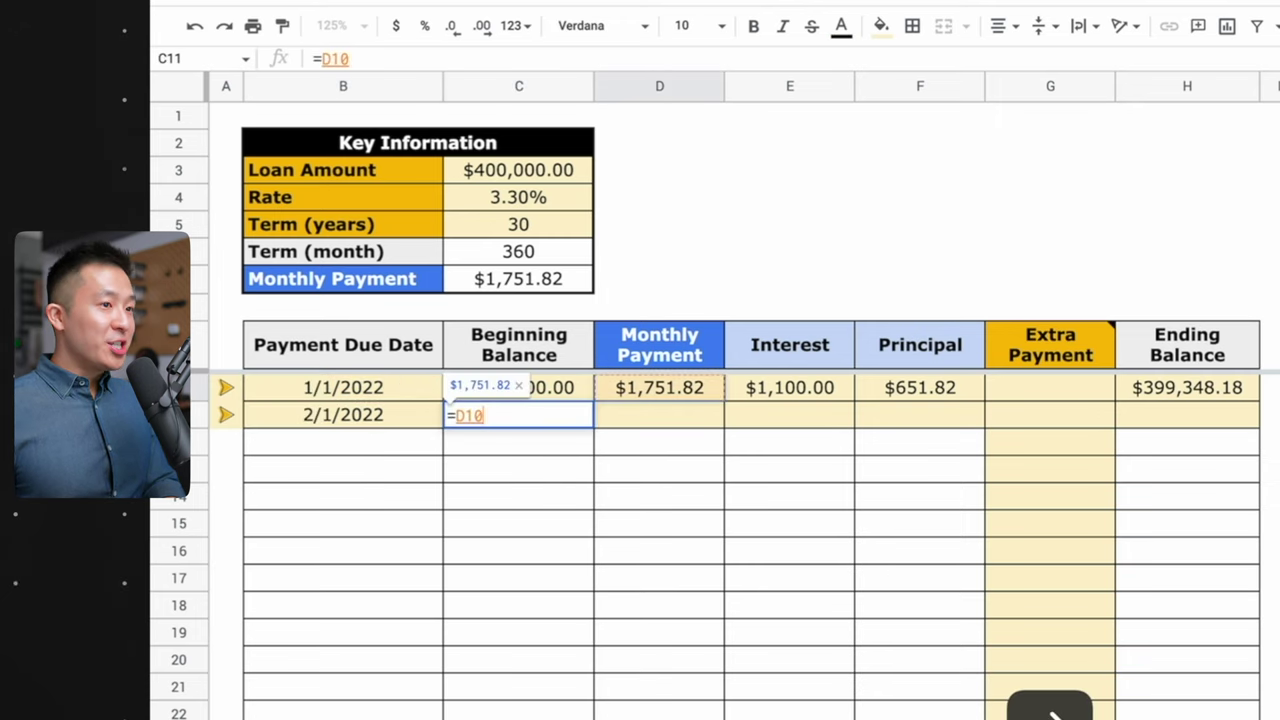
{"action": "key", "text": "Return"}
Cap the second payment with =MIN($C$7,C11+E11), showing $1,751.82
{"action": "key", "text": "Up"}
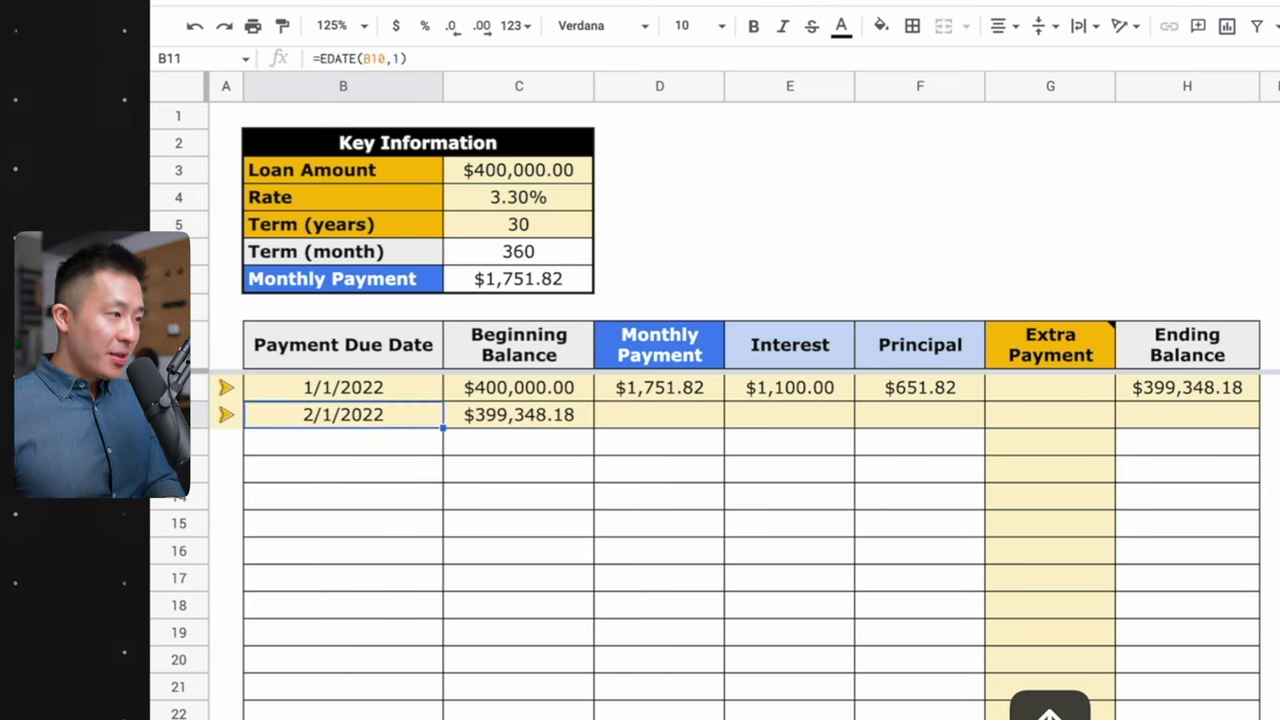
{"action": "key", "text": "Right"}
{"action": "key", "text": "Right"}
{"action": "type", "text": "=MIN("}
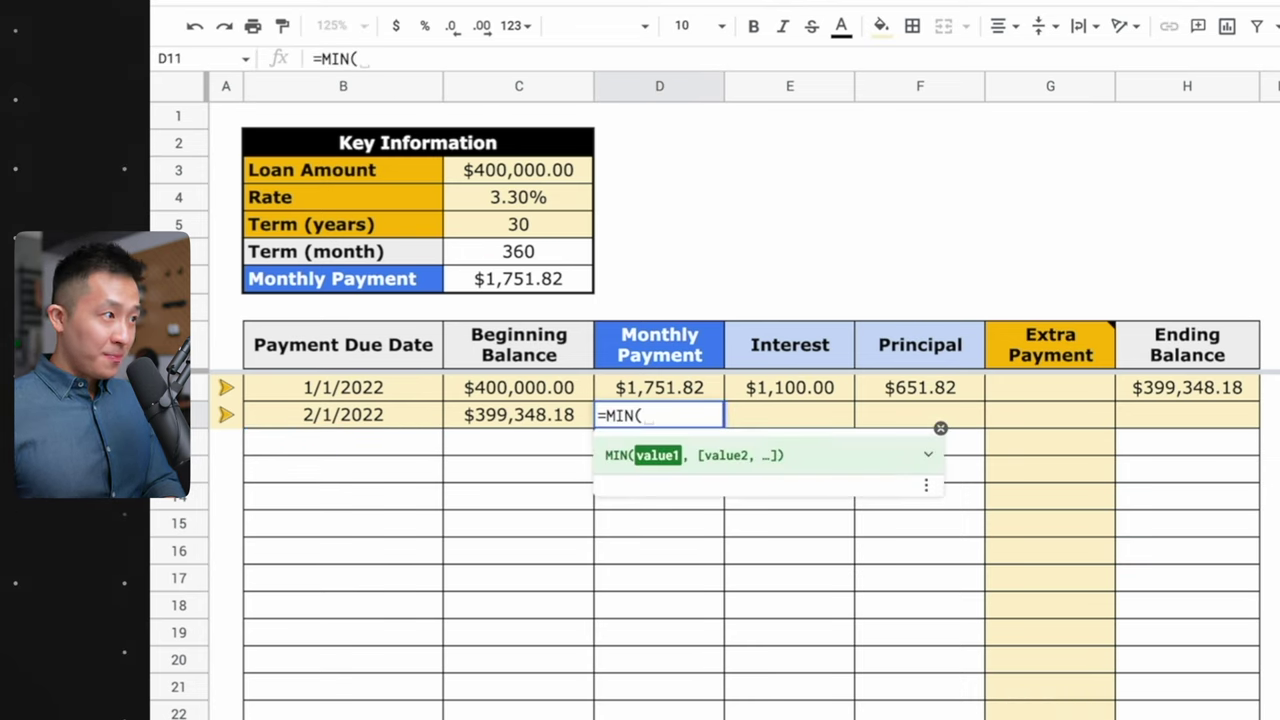
{"action": "key", "text": "Left"}
{"action": "key", "text": "Up"}
{"action": "key", "text": "Up"}
{"action": "key", "text": "Up"}
{"action": "key", "text": "Up"}
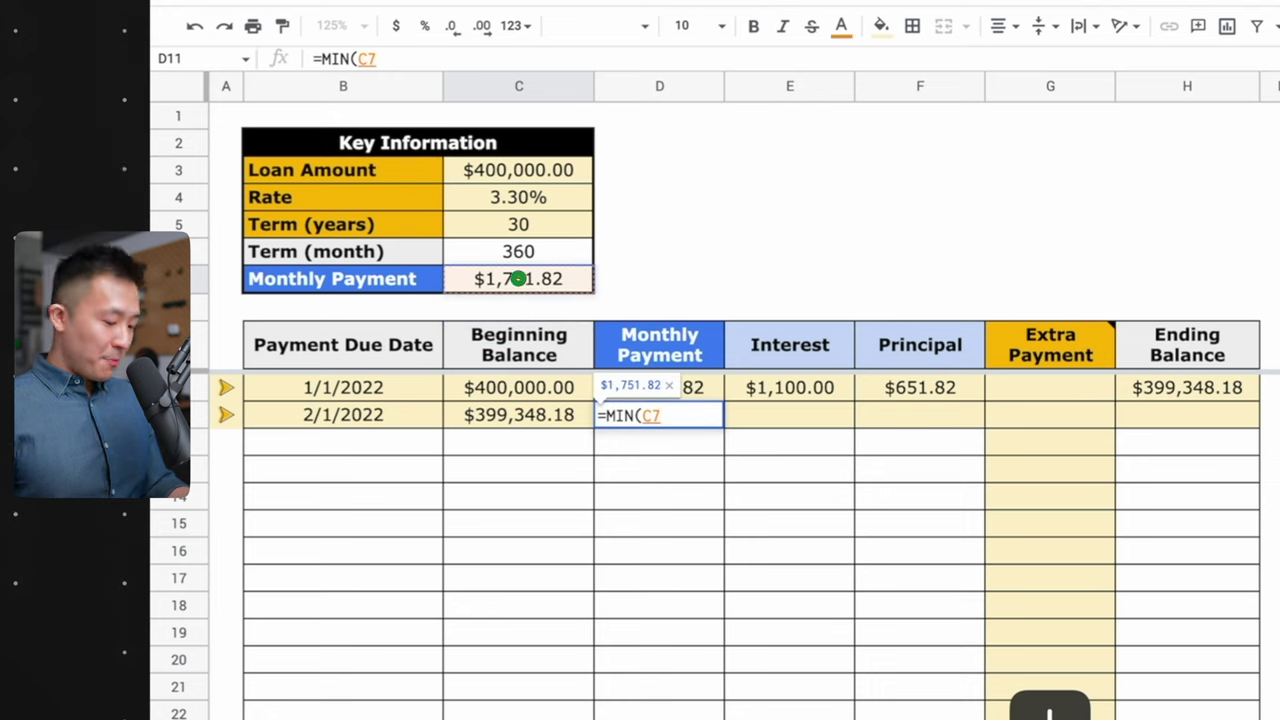
{"action": "key", "text": "F4"}
{"action": "type", "text": ","}
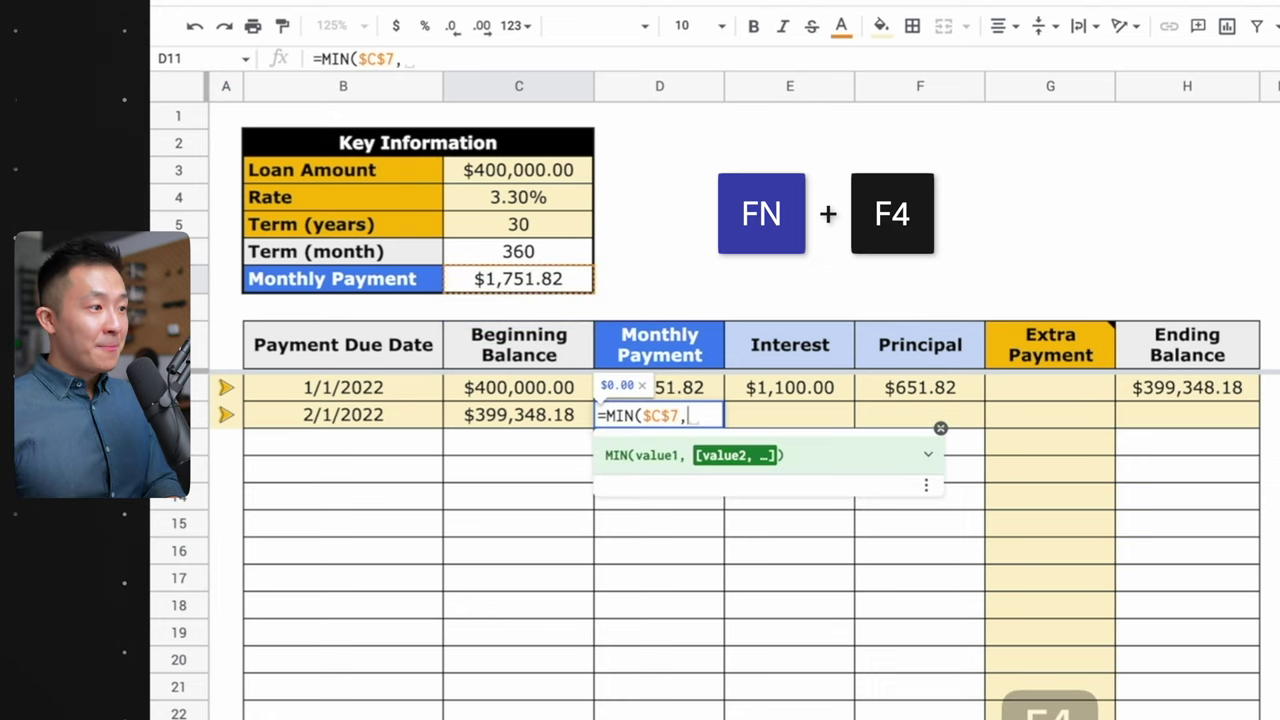
{"action": "key", "text": "Left"}
{"action": "left_click", "coordinate": [518, 415]}
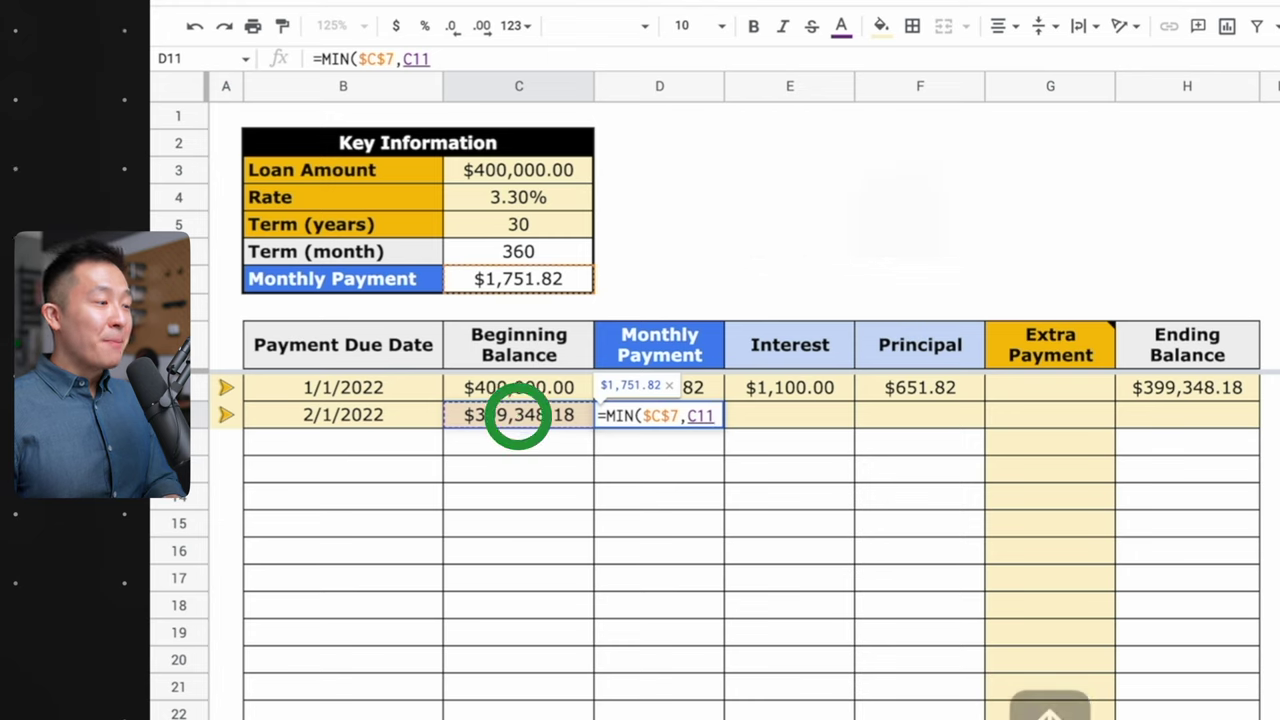
{"action": "type", "text": "+"}
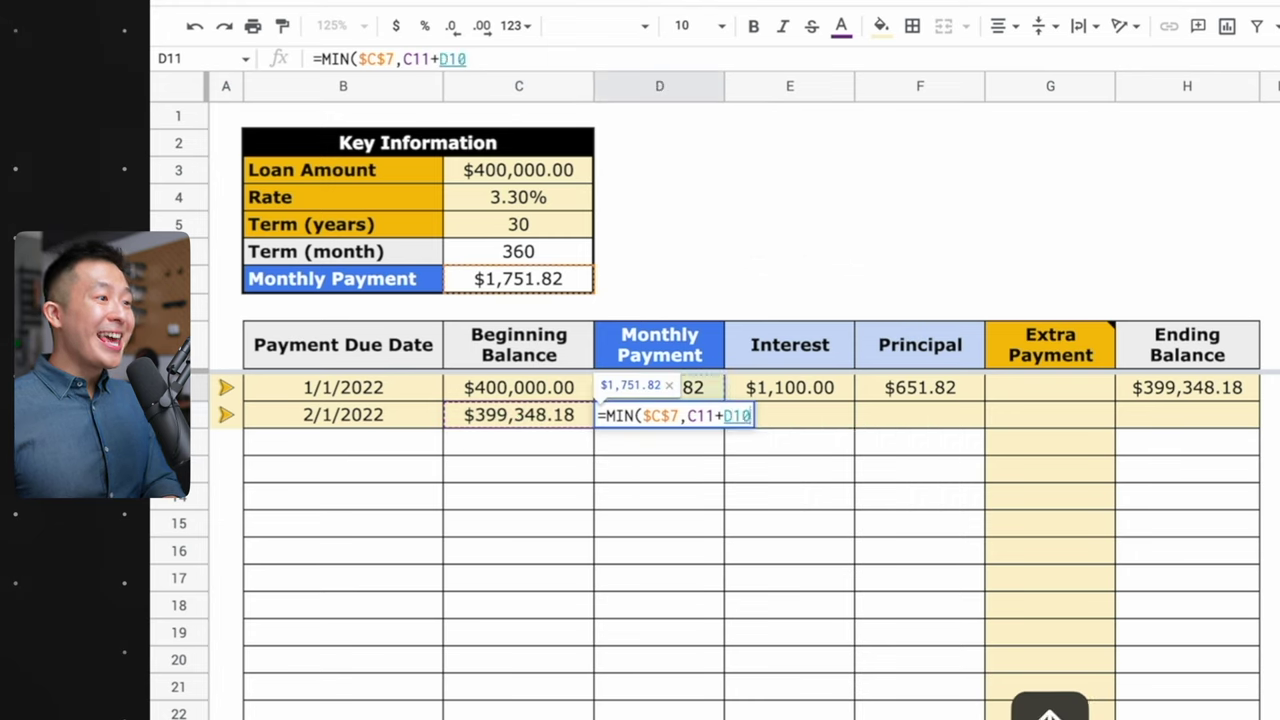
{"action": "left_click", "coordinate": [783, 415]}
{"action": "type", "text": ")"}
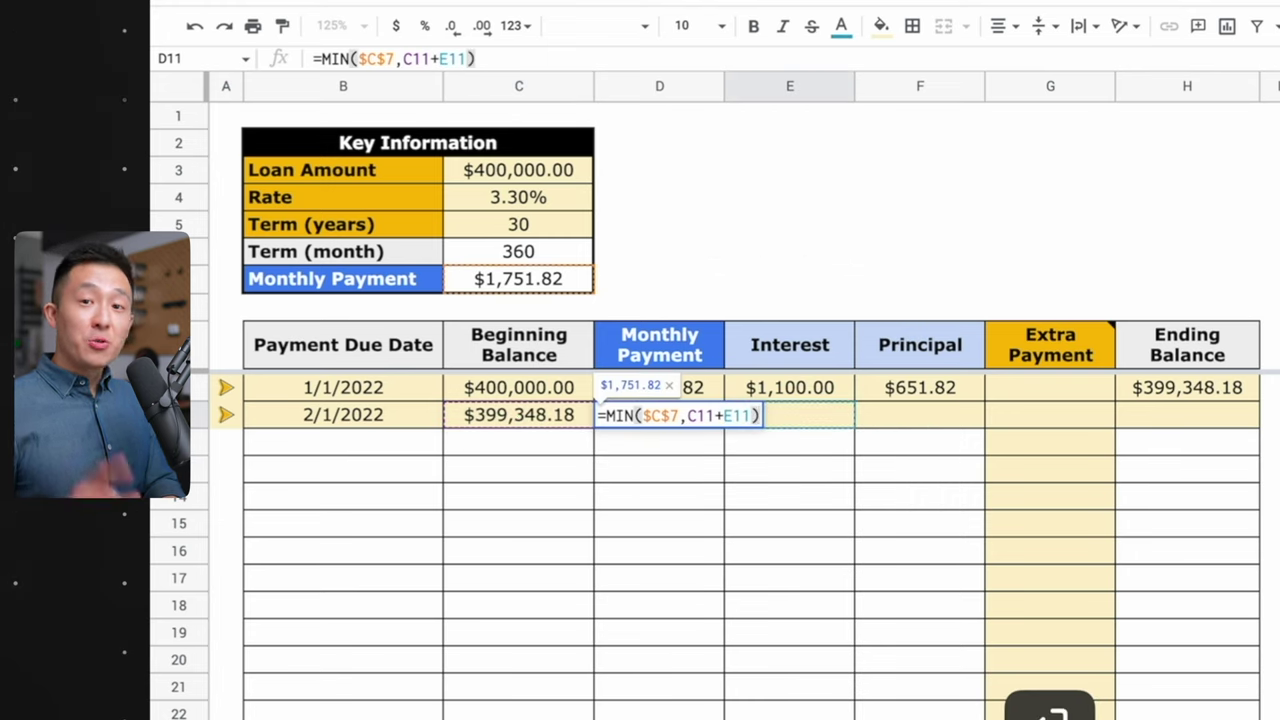
{"action": "key", "text": "Return"}
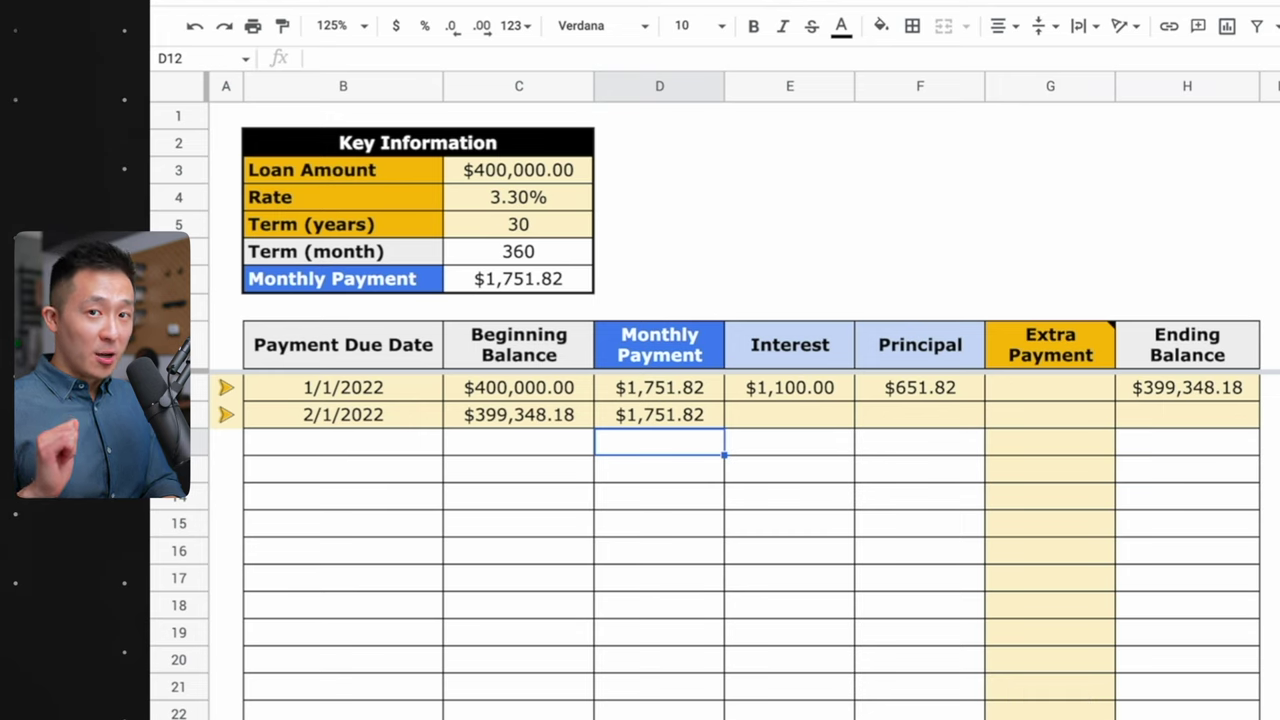
{"action": "left_click", "coordinate": [789, 414]}
{"action": "left_click", "coordinate": [789, 387]}
Fill the interest, principal and balance formulas from row 10 into row 11, and set month =J10+1
{"action": "key", "text": "shift+Right"}
{"action": "key", "text": "shift+Right"}
{"action": "key", "text": "shift+Right"}
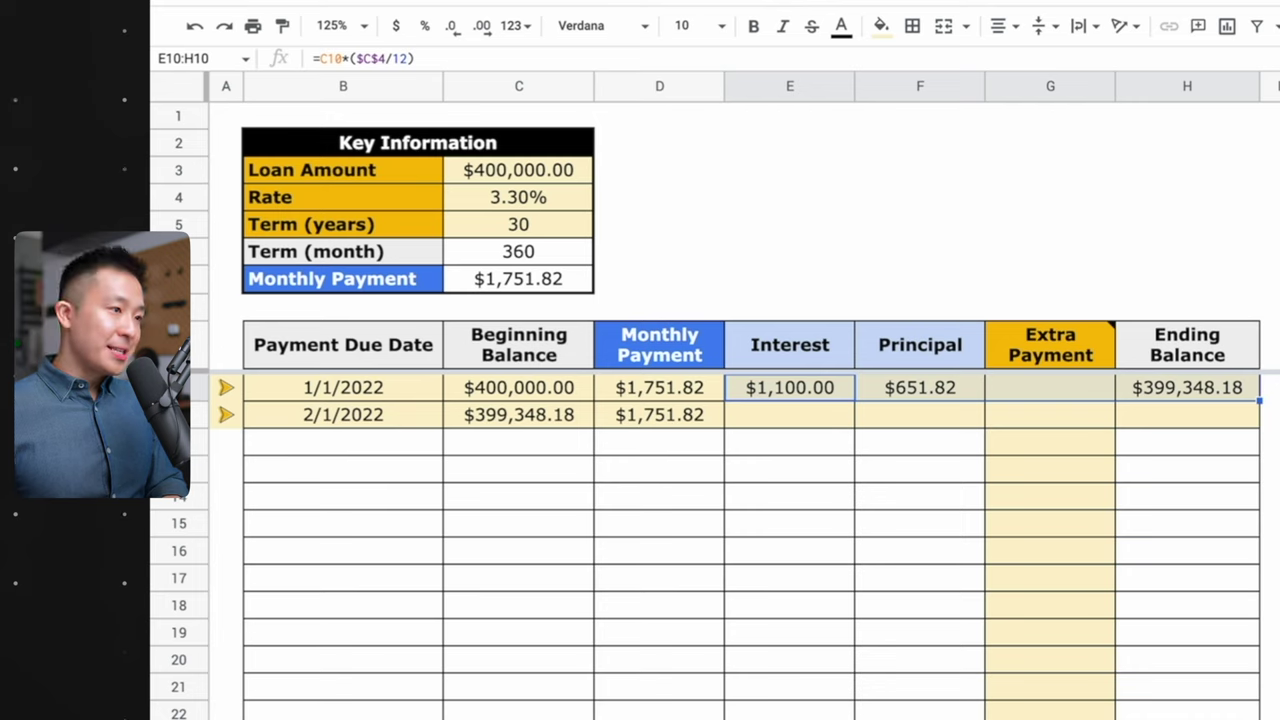
{"action": "key", "text": "shift+Down"}
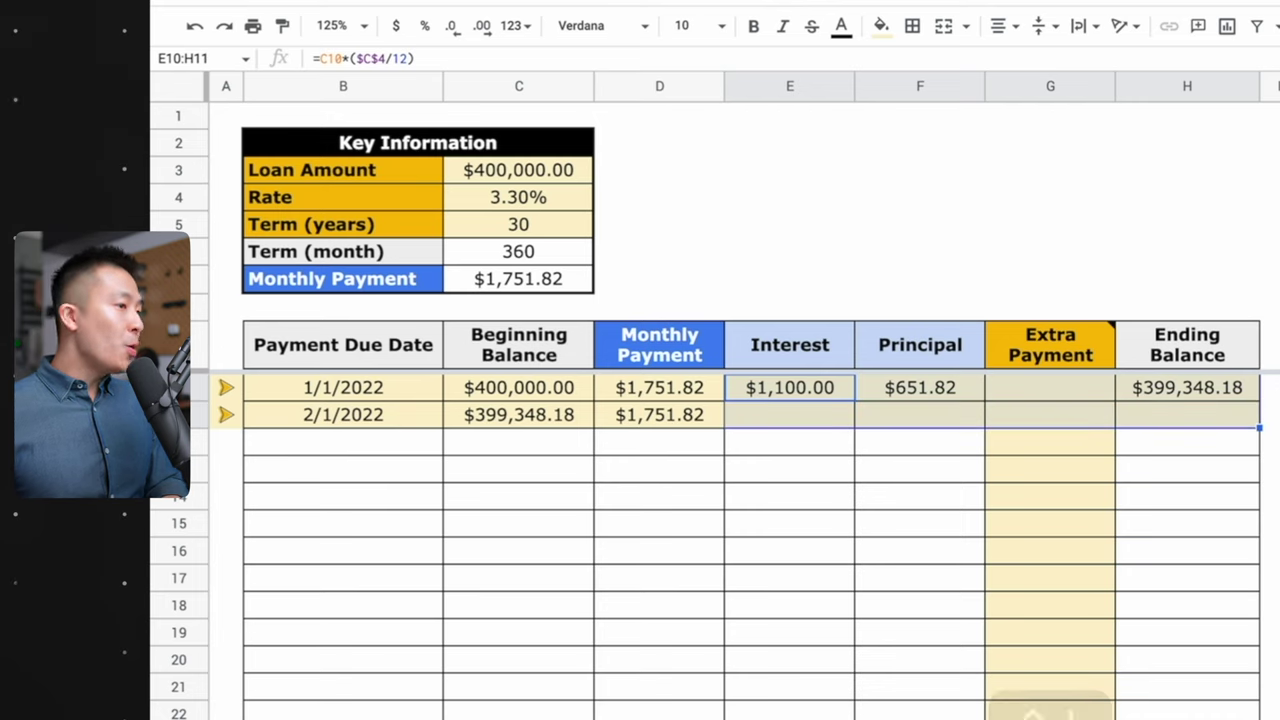
{"action": "key", "text": "super+d"}
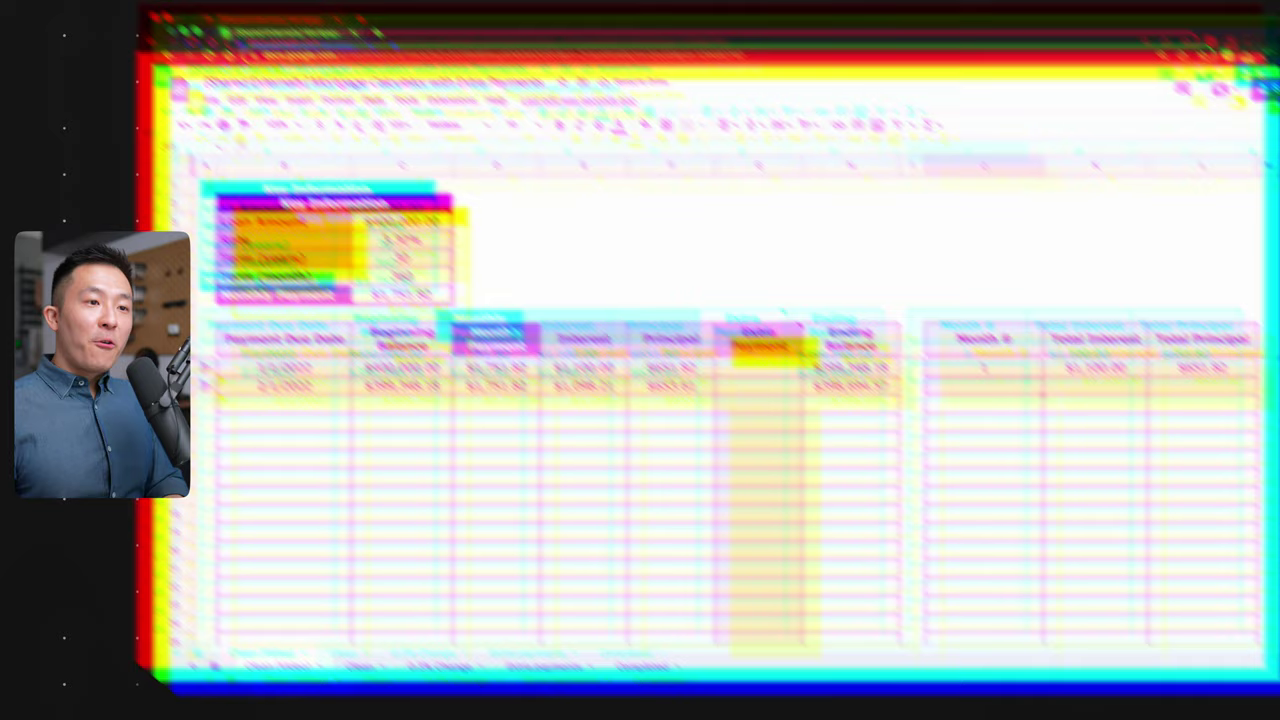
{"action": "type", "text": "="}
{"action": "key", "text": "Up"}
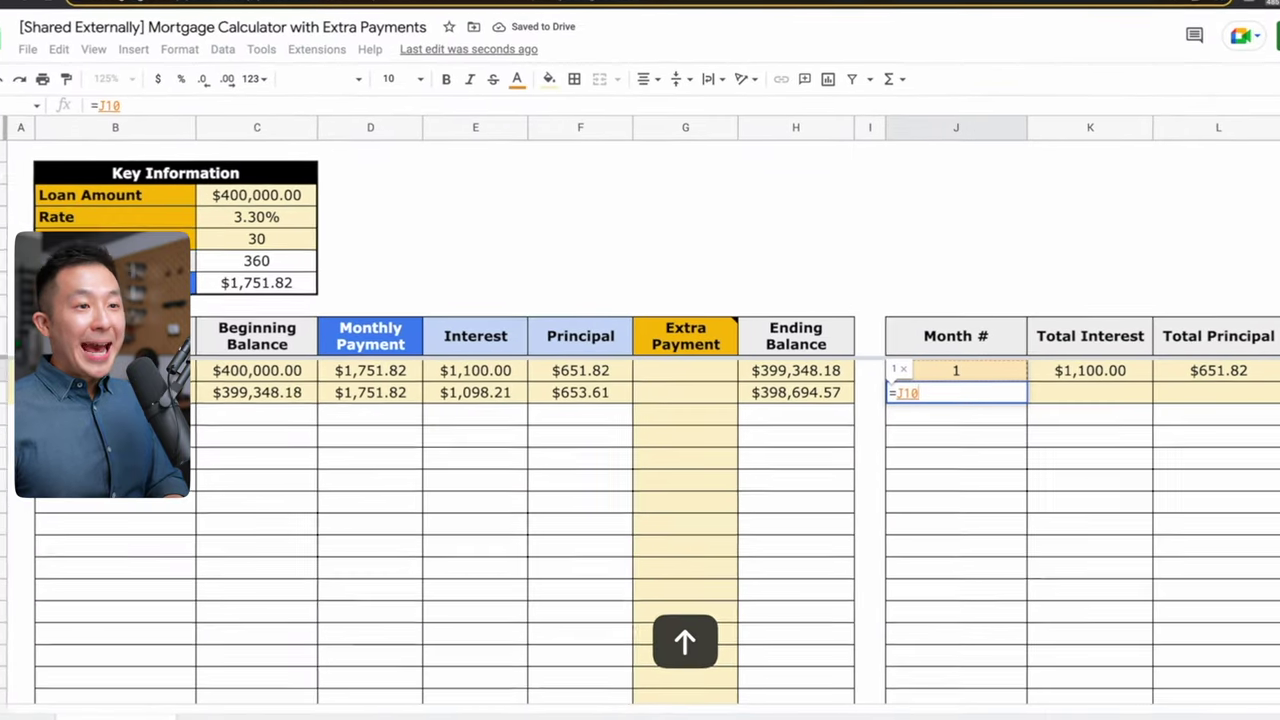
{"action": "type", "text": "+1"}
{"action": "key", "text": "Tab"}
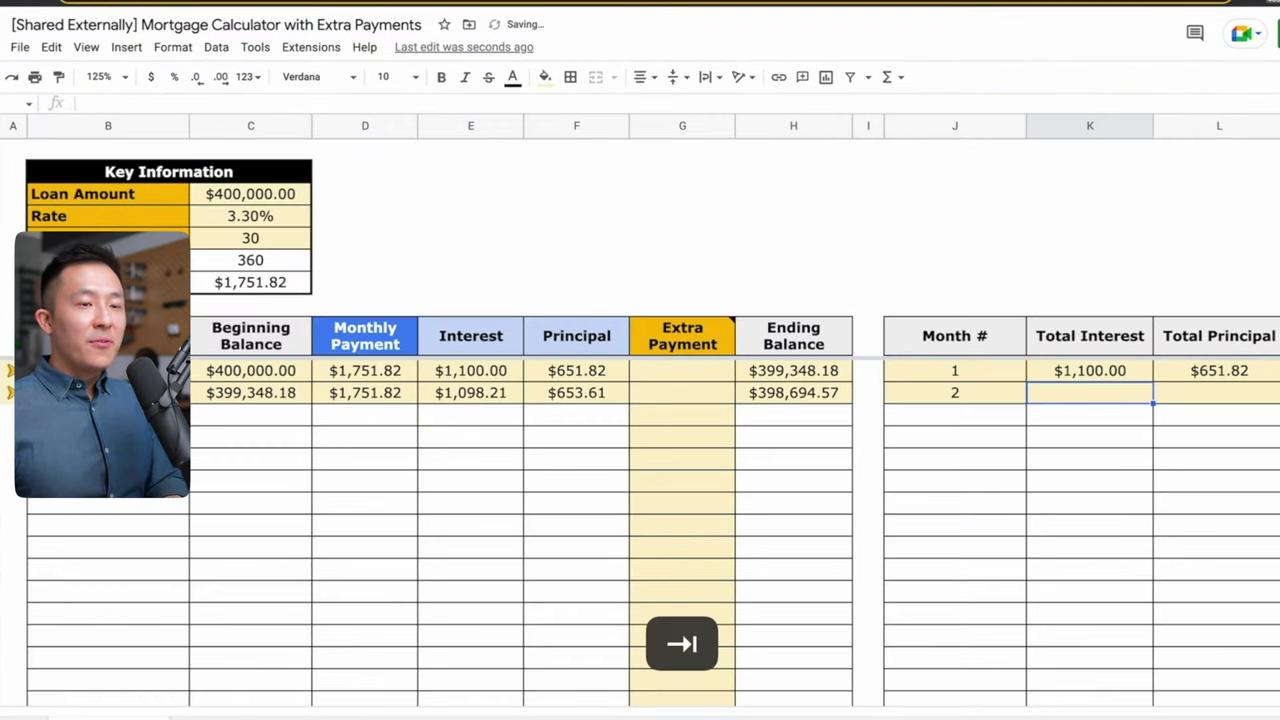
Make the running Total Interest =E11+K10, giving $2,198.21
{"action": "type", "text": "="}
{"action": "key", "text": "Left"}
{"action": "key", "text": "Left"}
{"action": "key", "text": "Left"}
{"action": "key", "text": "Left"}
{"action": "key", "text": "Left"}
{"action": "key", "text": "Left"}
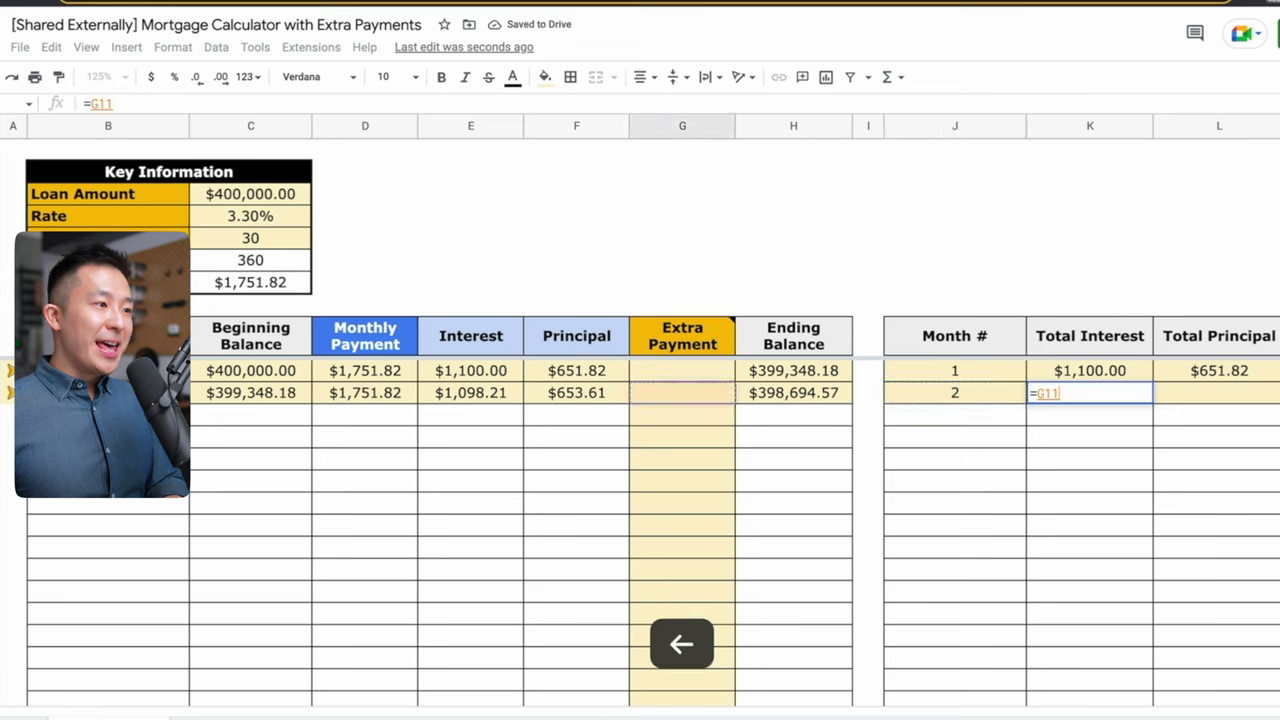
{"action": "type", "text": "+"}
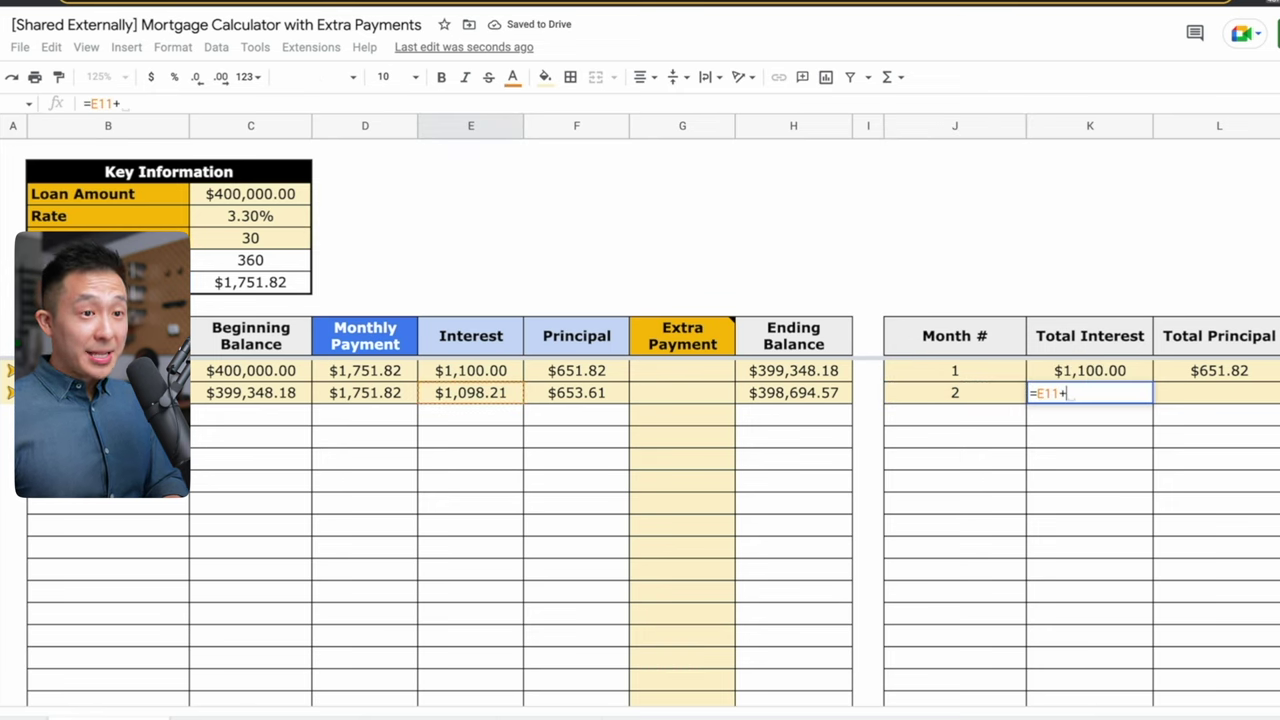
{"action": "key", "text": "Up"}
{"action": "left_click", "coordinate": [1104, 368]}
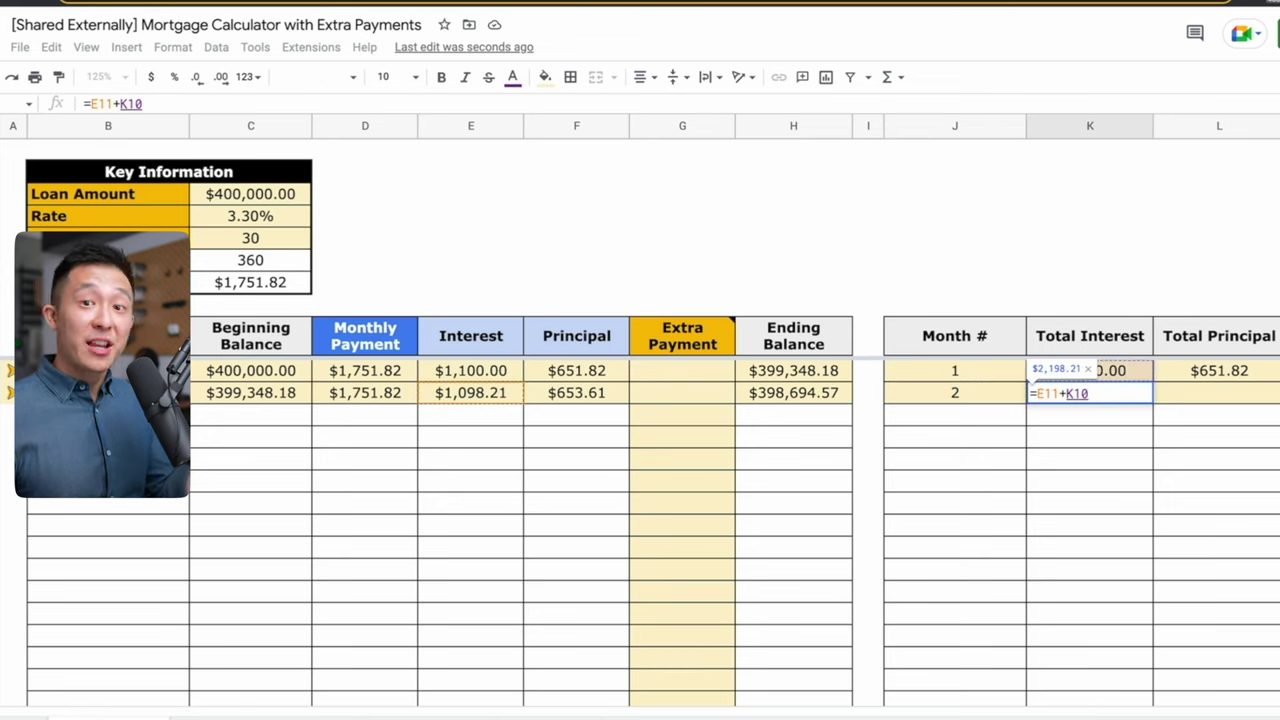
{"action": "key", "text": "Return"}
{"action": "key", "text": "Up"}
{"action": "key", "text": "Right"}
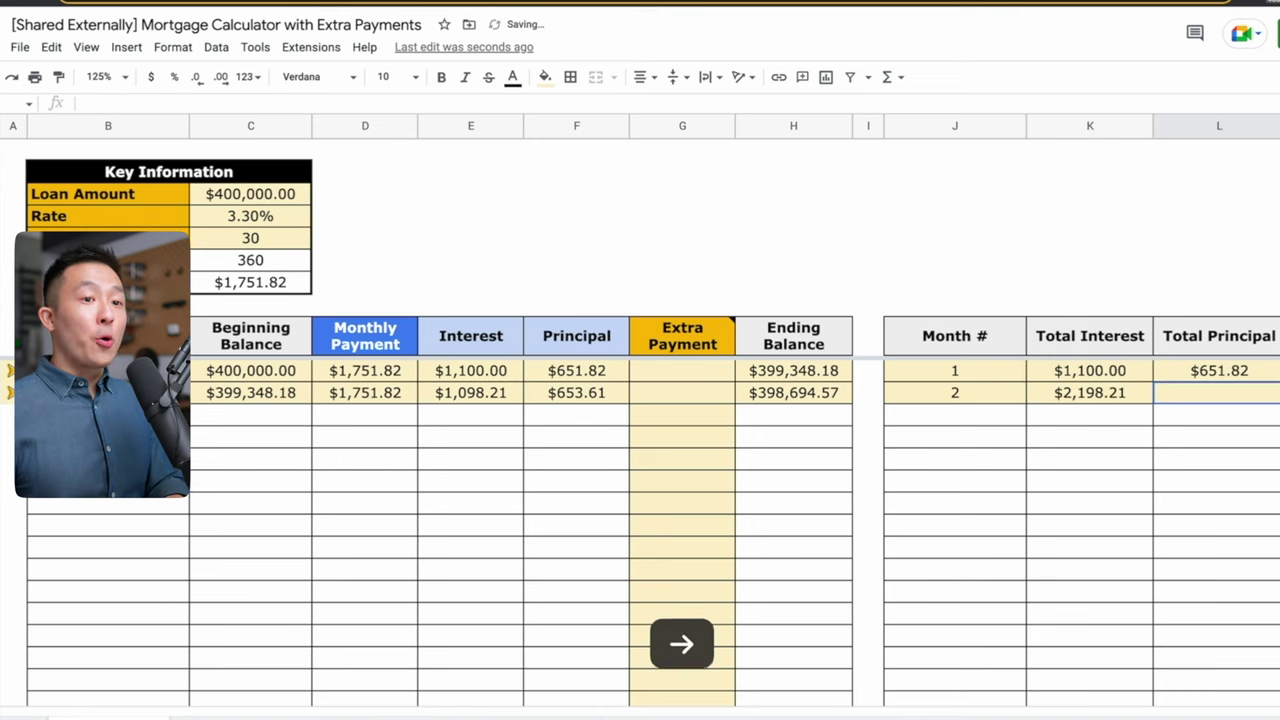
Make the running Total Principal =F11+G11+L10, giving $1,305.43, then select row B11:L11
{"action": "type", "text": "="}
{"action": "key", "text": "Left"}
{"action": "key", "text": "Left"}
{"action": "key", "text": "Left"}
{"action": "key", "text": "Left"}
{"action": "key", "text": "Left"}
{"action": "key", "text": "Left"}
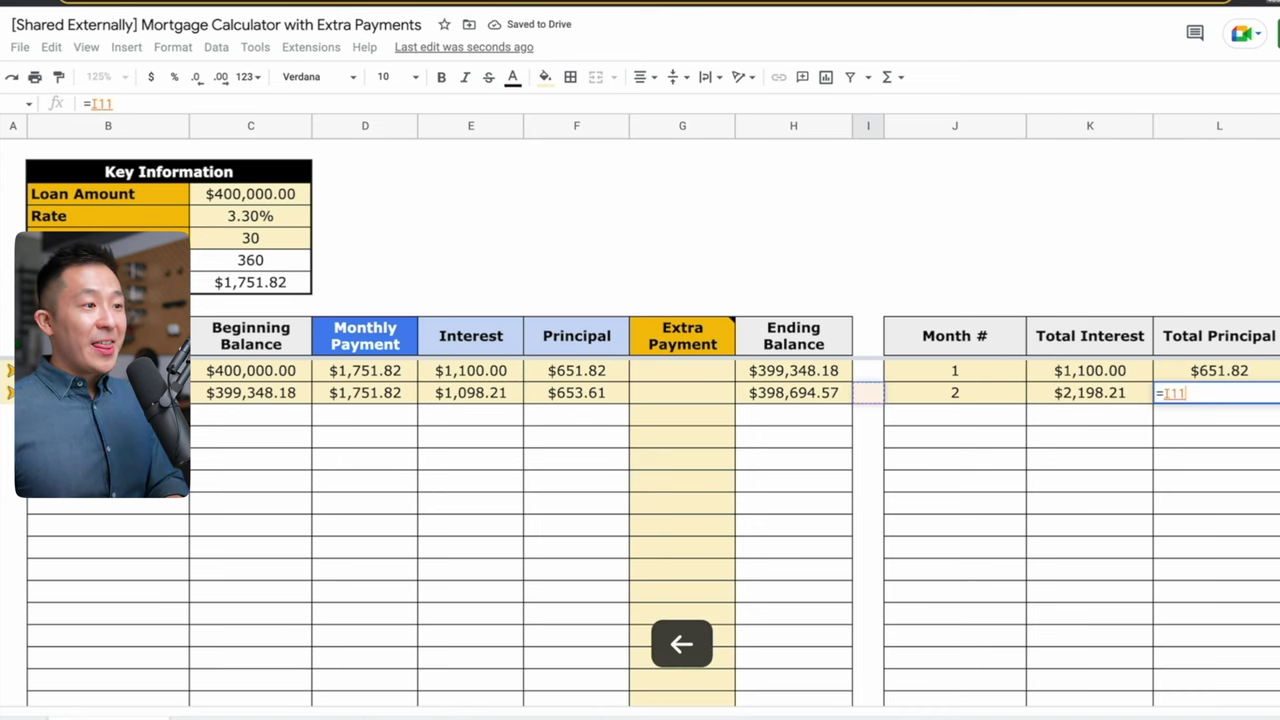
{"action": "left_click", "coordinate": [576, 392]}
{"action": "type", "text": "+"}
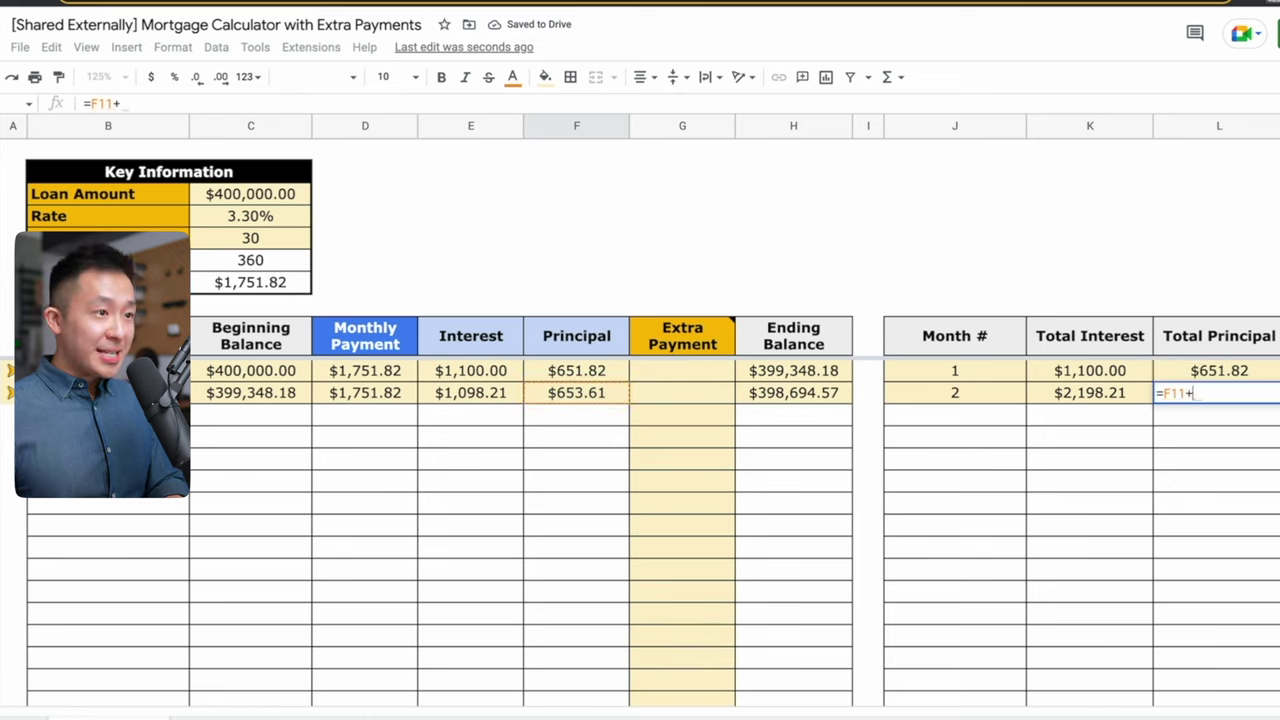
{"action": "key", "text": "Right"}
{"action": "key", "text": "Left"}
{"action": "key", "text": "Left"}
{"action": "key", "text": "Left"}
{"action": "left_click", "coordinate": [682, 392]}
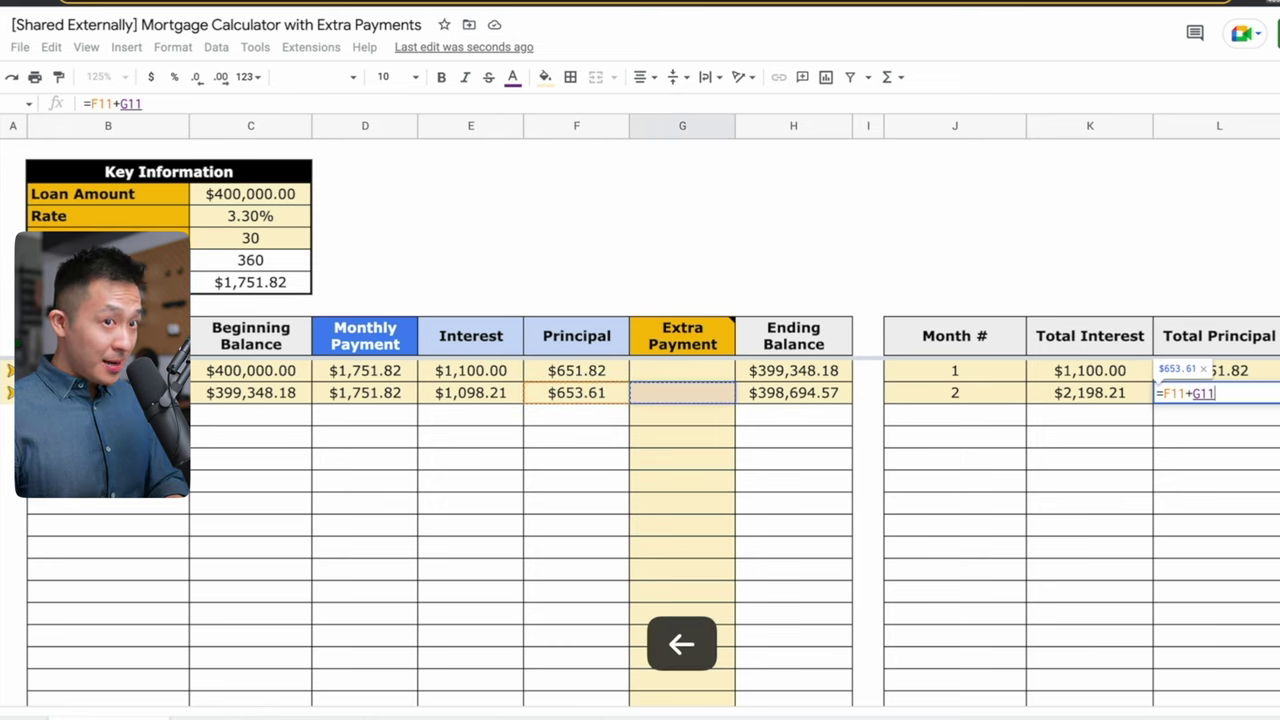
{"action": "type", "text": "+"}
{"action": "key", "text": "Up"}
{"action": "left_click", "coordinate": [1240, 370]}
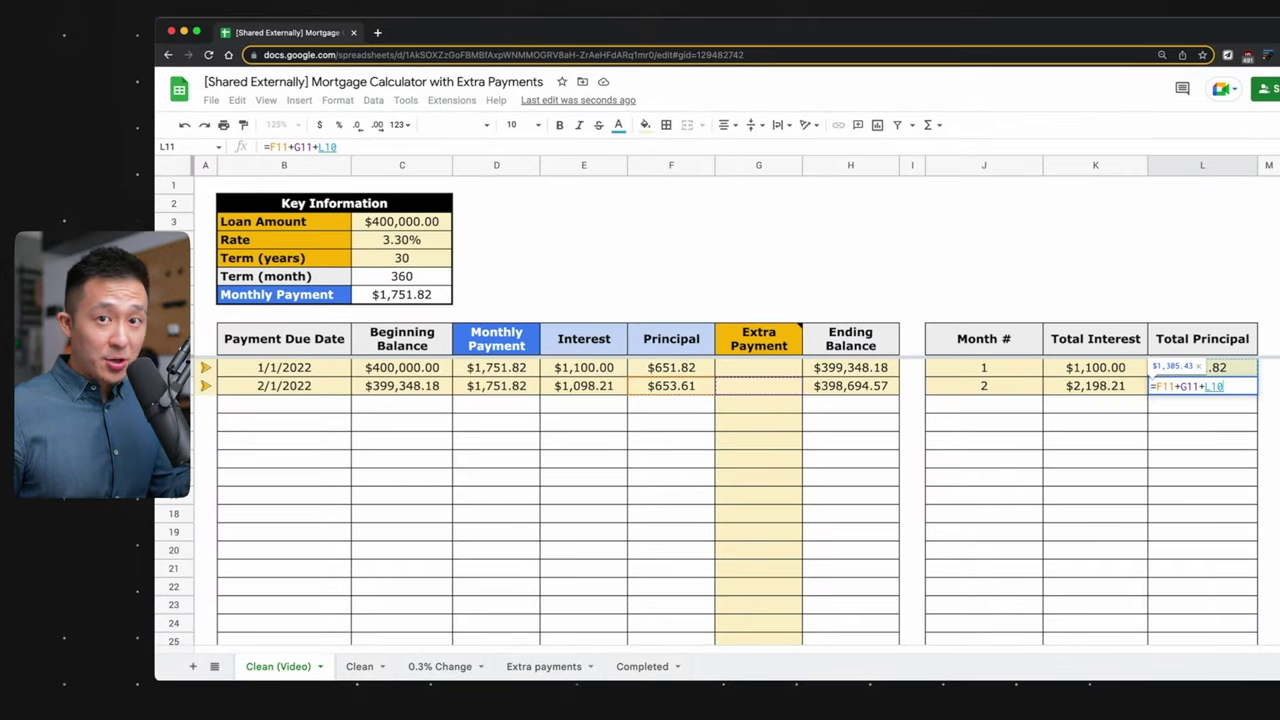
{"action": "left_click", "coordinate": [401, 422]}
{"action": "left_click", "coordinate": [308, 393]}
Fill B11:L11 down to row 369, reaching month 360 on 12/1/2051 with a $0.00 balance
{"action": "left_click", "coordinate": [1174, 391], "text": "shift"}
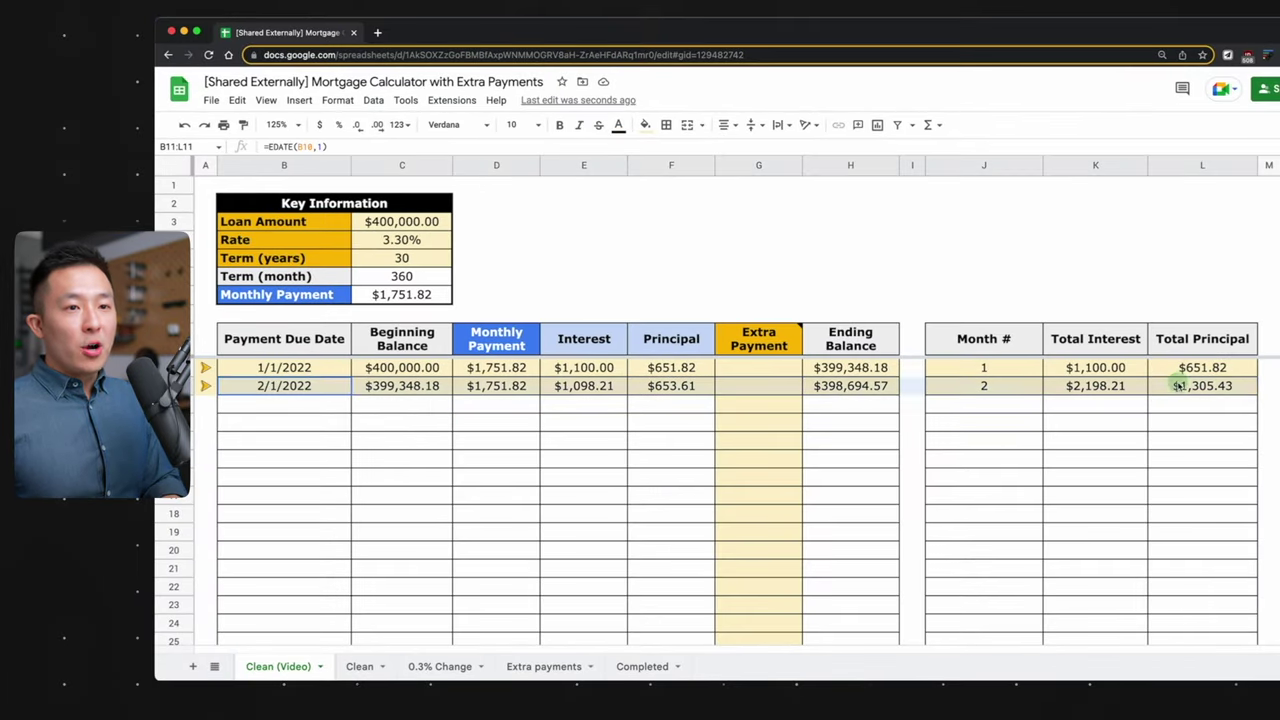
{"action": "scroll", "coordinate": [1020, 485], "scroll_direction": "down", "scroll_amount": 15}
{"action": "scroll", "coordinate": [1021, 485], "scroll_direction": "down", "scroll_amount": 15}
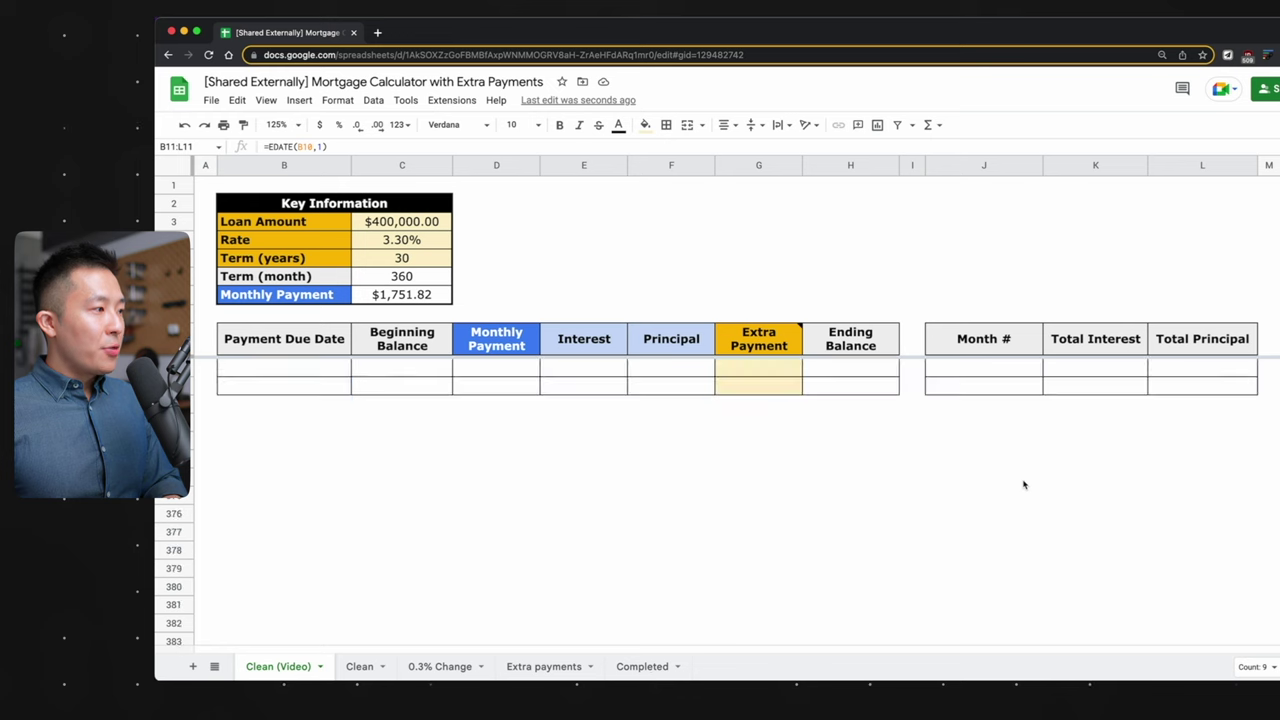
{"action": "left_click", "coordinate": [1233, 503], "text": "shift"}
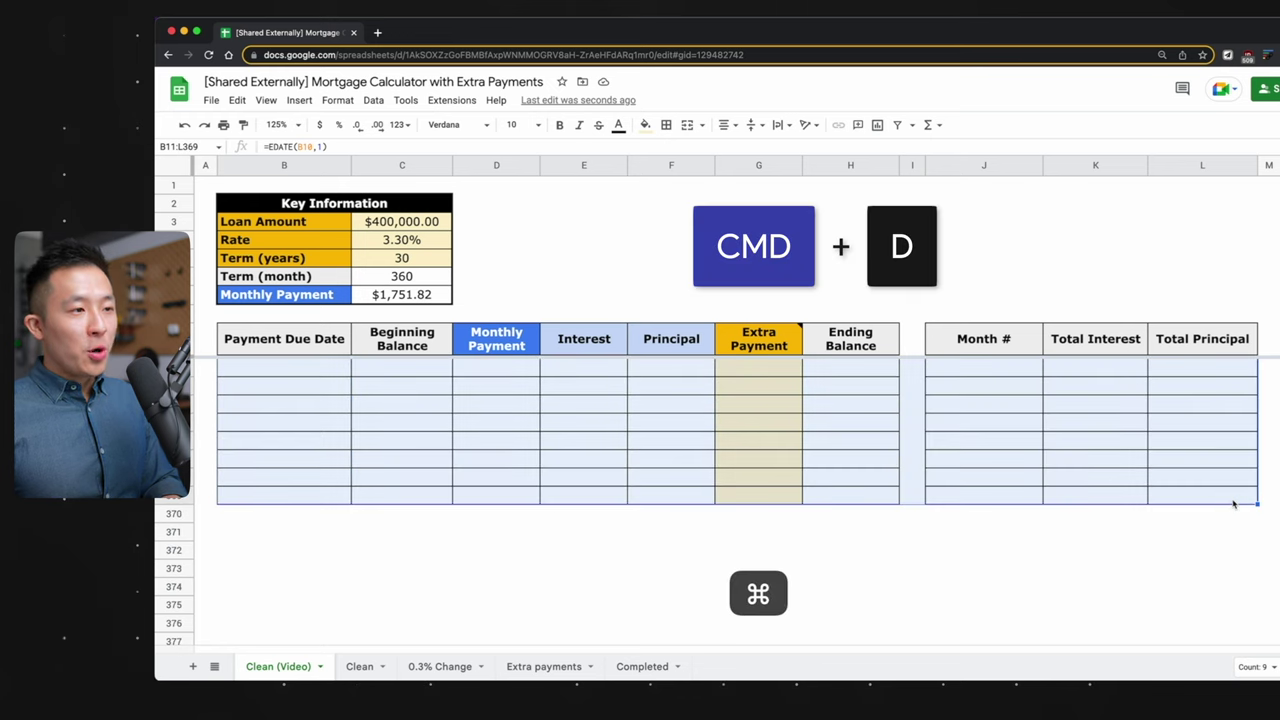
{"action": "key", "text": "super+d"}
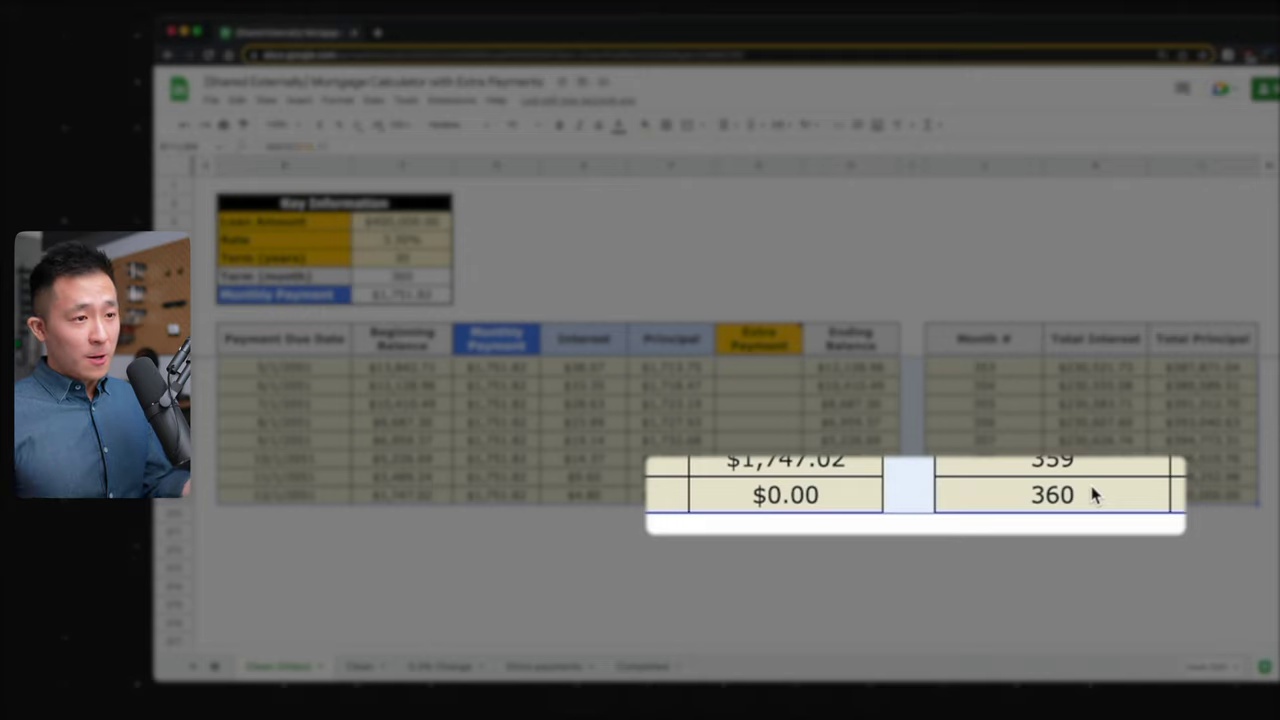
{"action": "left_click", "coordinate": [869, 499]}
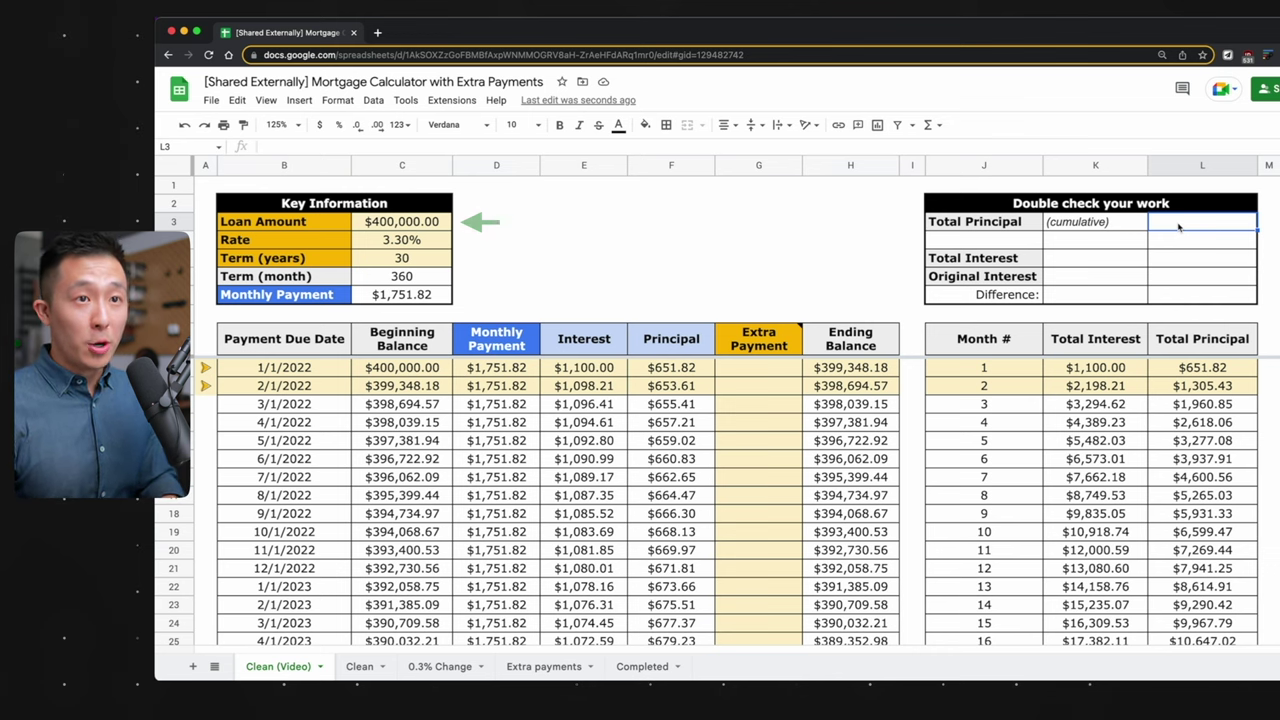
Enter =MAX(L10:L369) as the Total Principal check and compare it with the key information
{"action": "type", "text": "=MAX("}
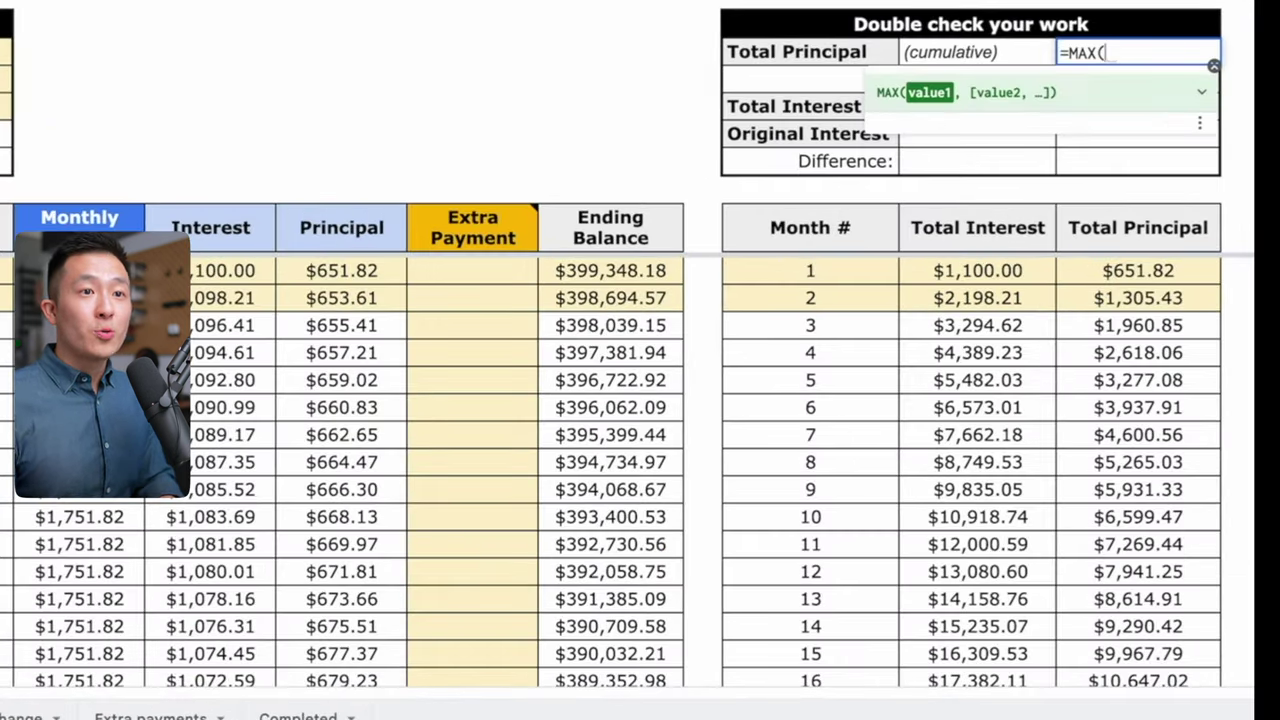
{"action": "left_click", "coordinate": [1135, 283]}
{"action": "scroll", "coordinate": [1150, 320], "scroll_direction": "down", "scroll_amount": 20}
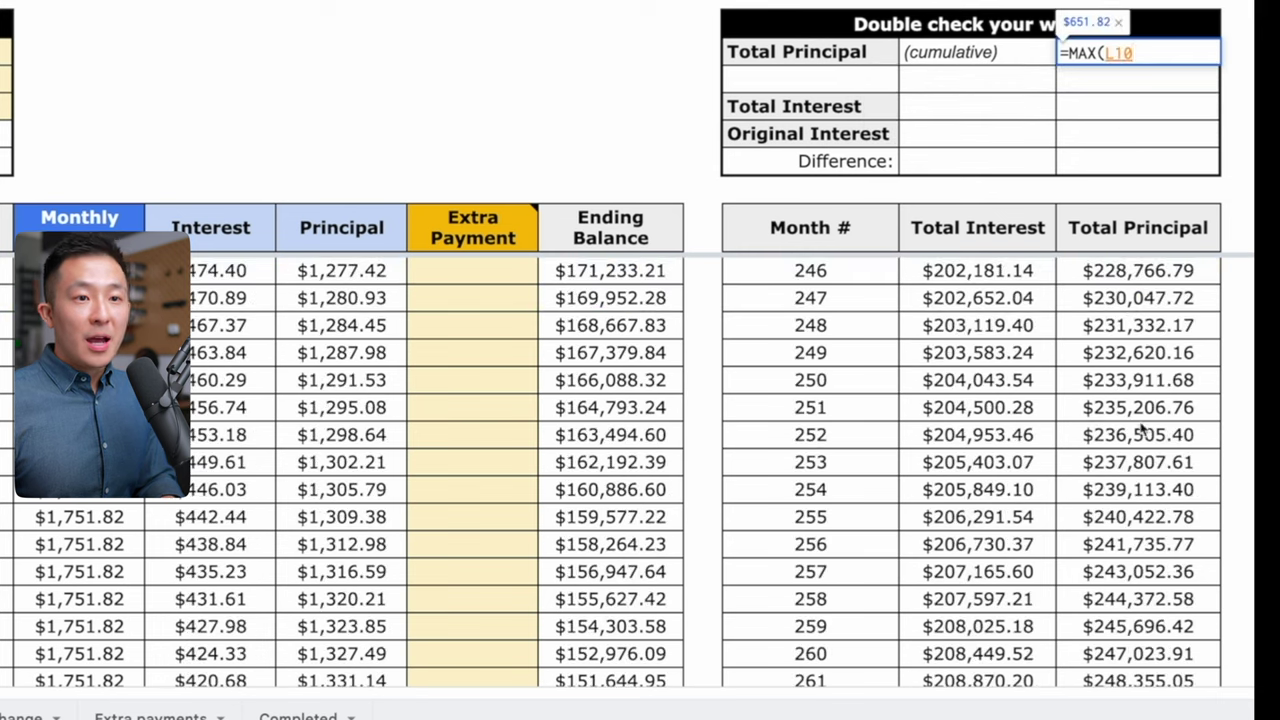
{"action": "key", "text": "shift+super+Down"}
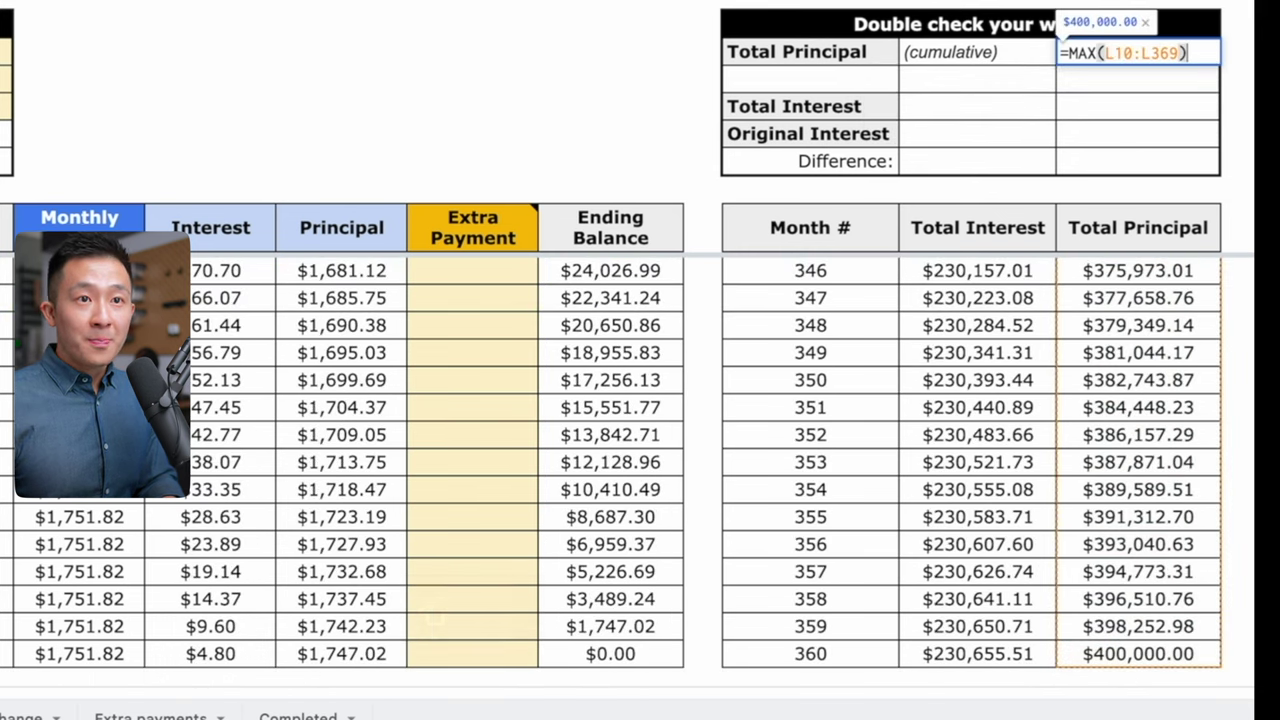
{"action": "key", "text": "Return"}
{"action": "key", "text": "Up"}
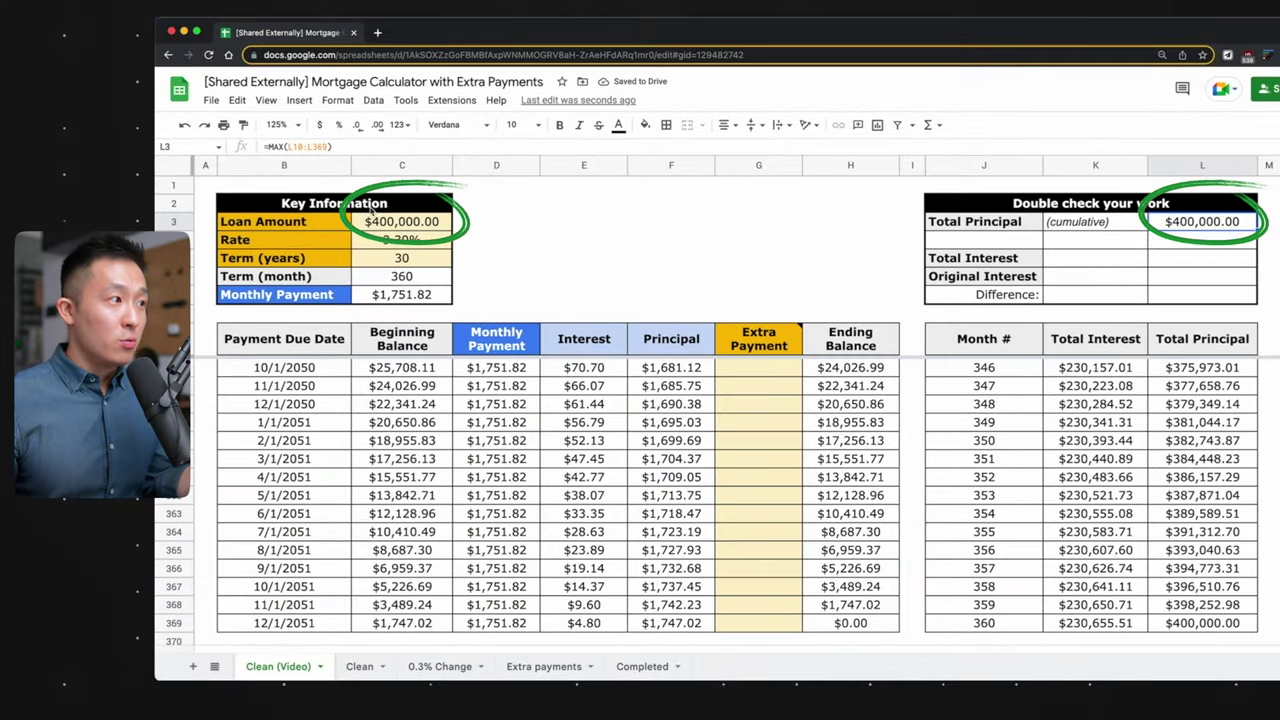
{"action": "left_click", "coordinate": [401, 234]}
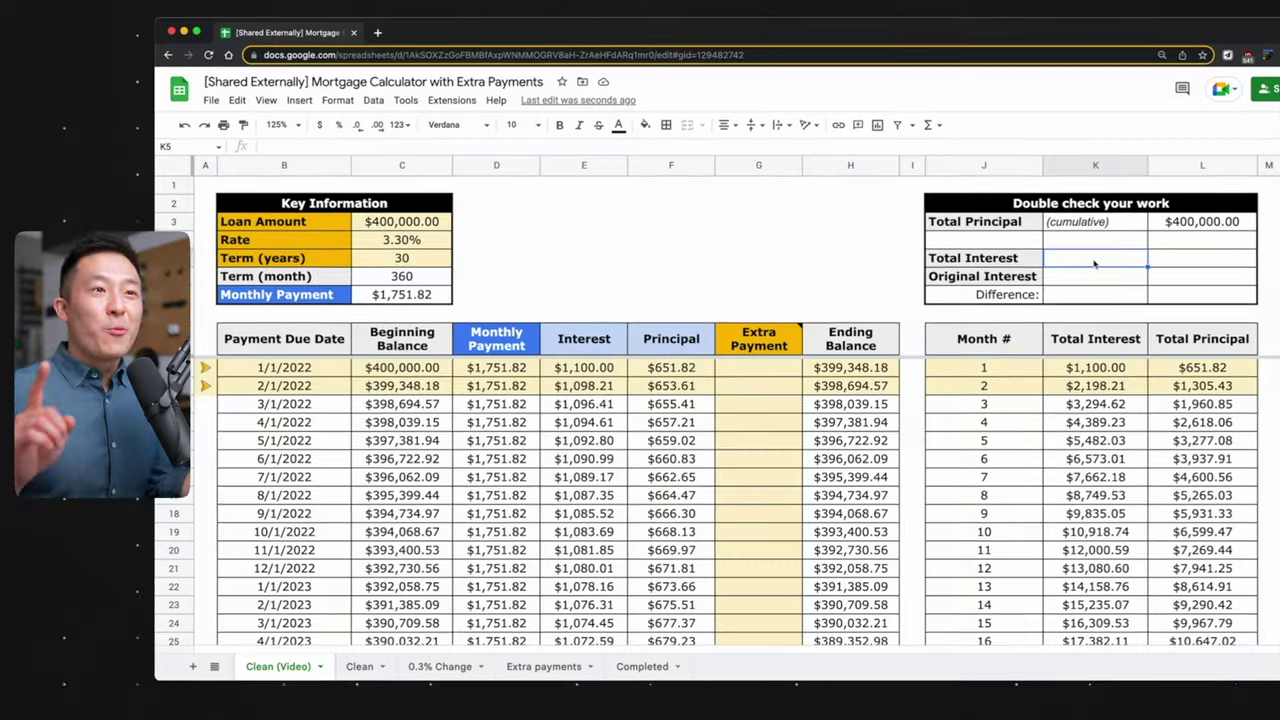
Enter =MAX(K10:K369) in K5 as the Total Interest check
{"action": "left_click", "coordinate": [1079, 252]}
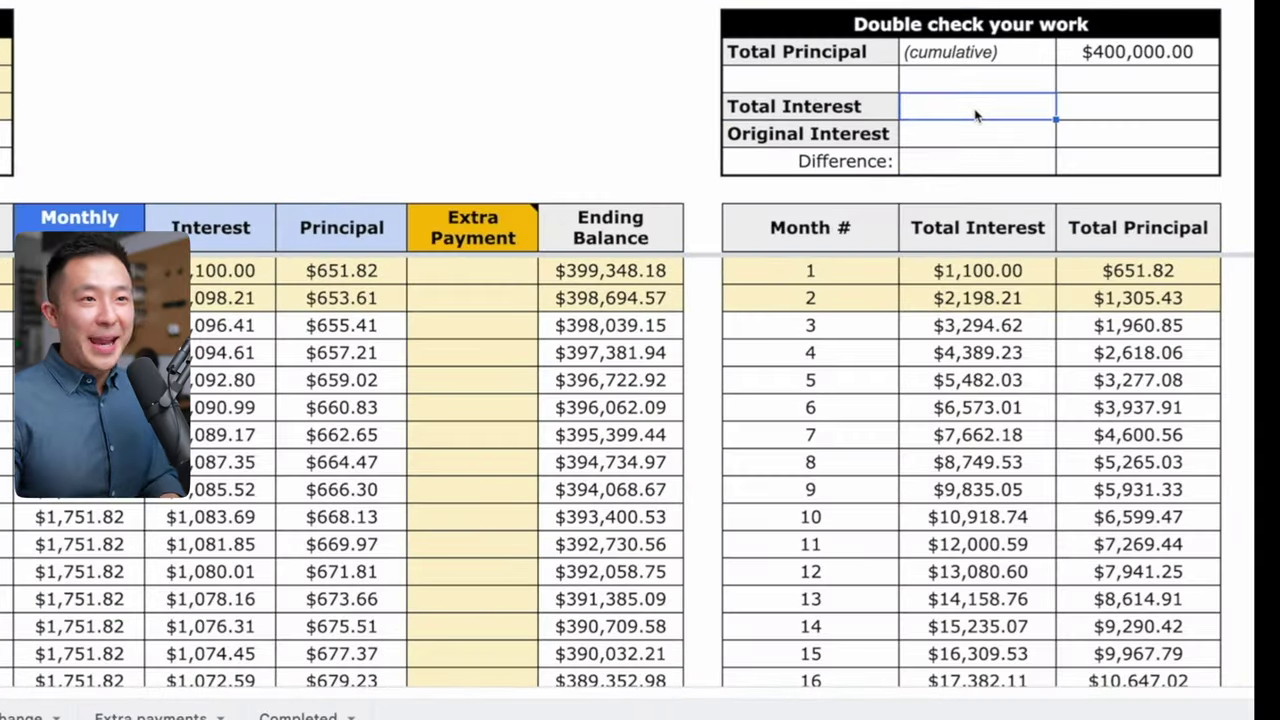
{"action": "type", "text": "=MAX("}
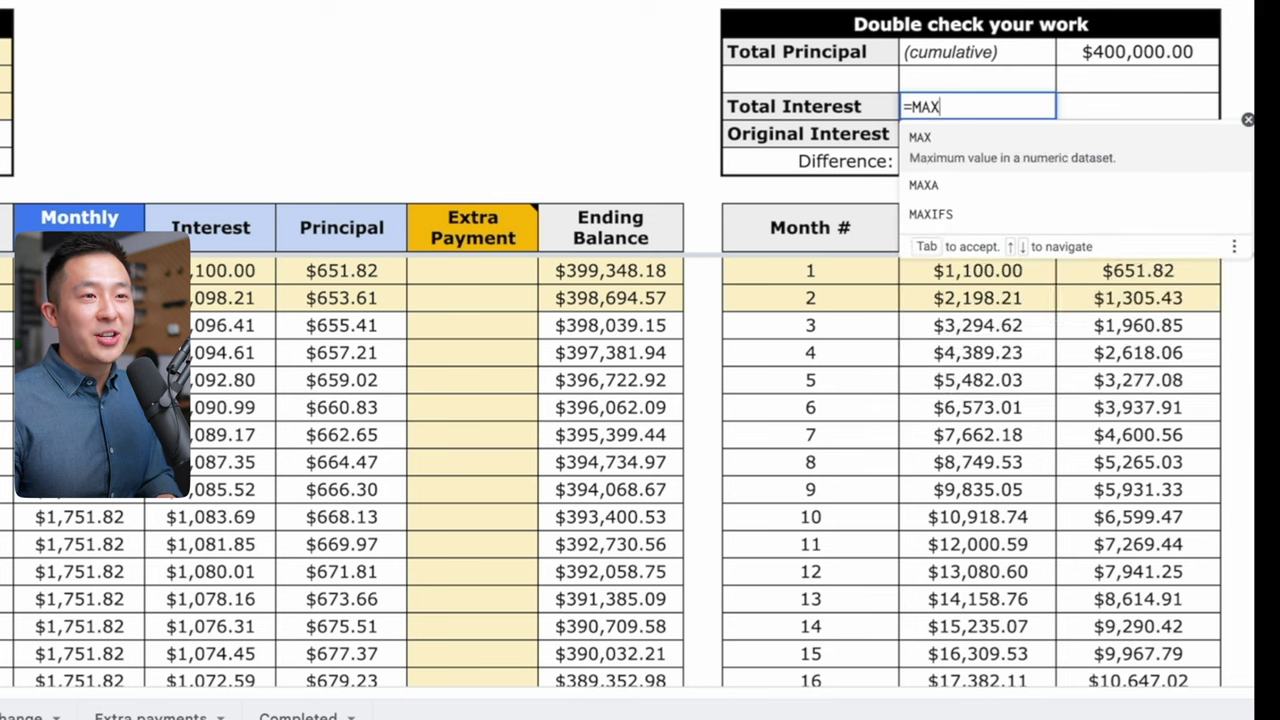
{"action": "key", "text": "Down"}
{"action": "key", "text": "Down"}
{"action": "key", "text": "Down"}
{"action": "key", "text": "Down"}
{"action": "key", "text": "Down"}
{"action": "key", "text": "shift+super+Down"}
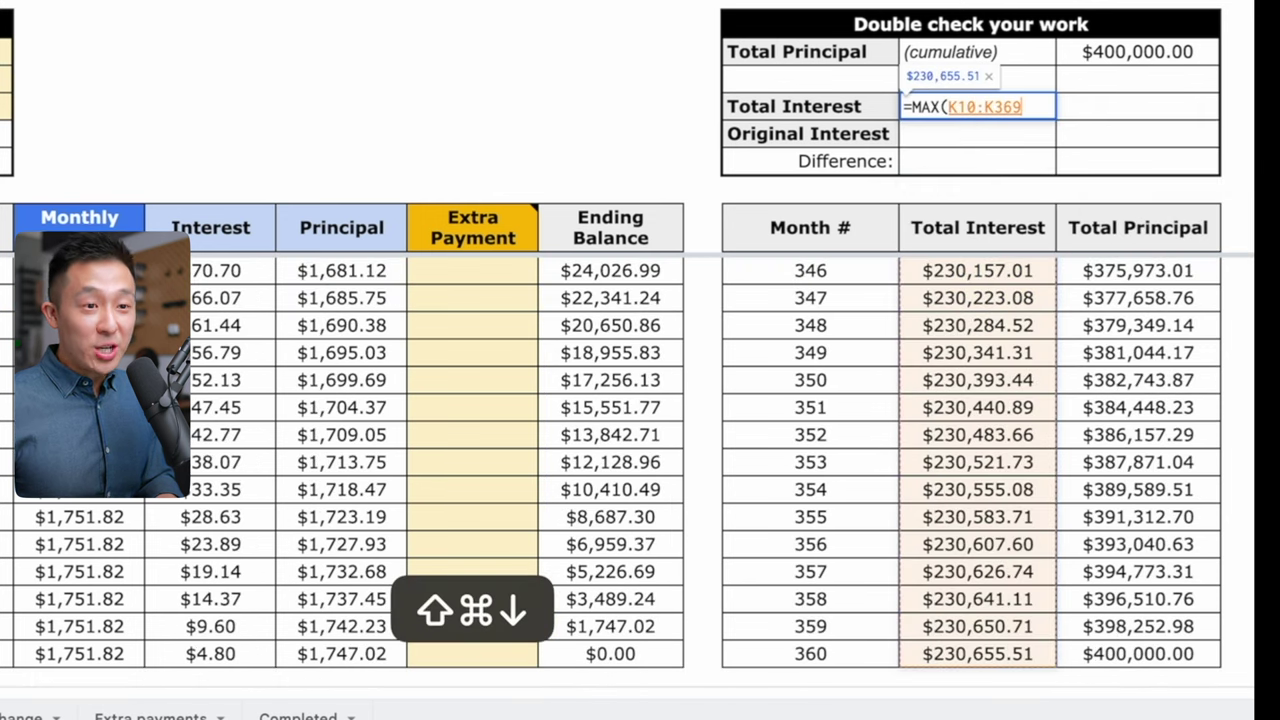
{"action": "key", "text": "Return"}
{"action": "key", "text": "Up"}
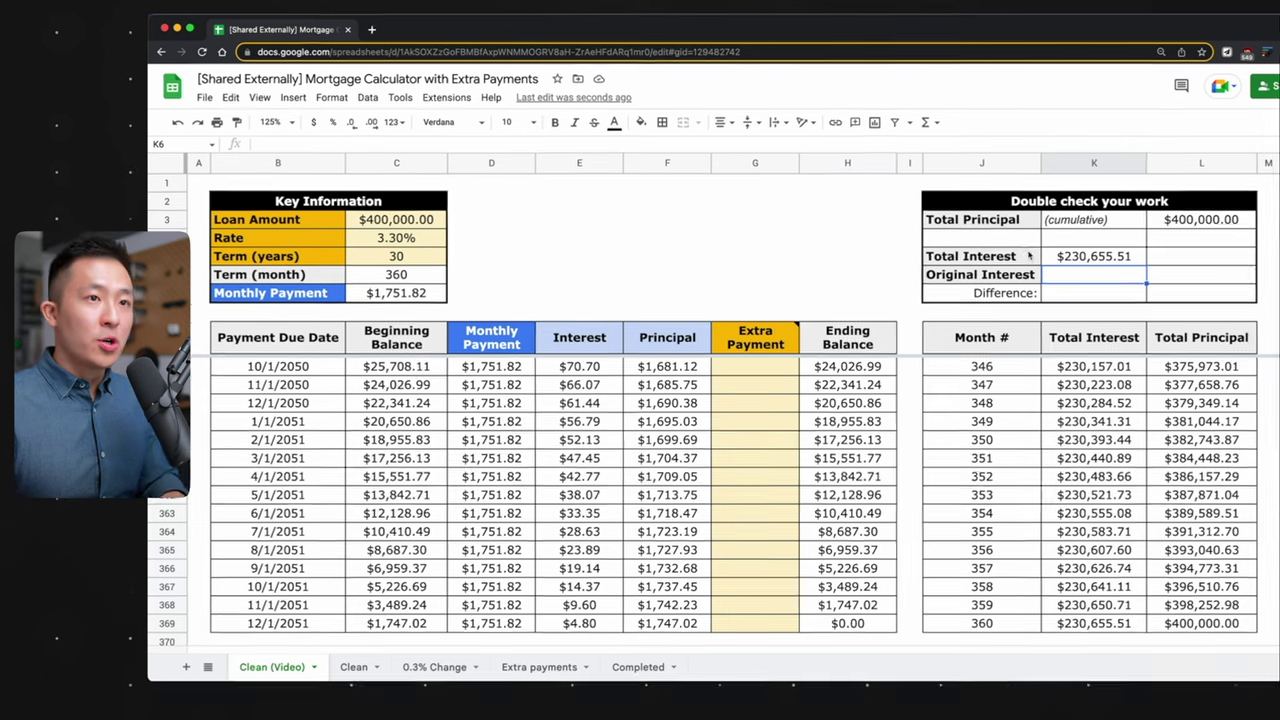
Paste the $230,655.51 Total Interest into K6 as a fixed Original Interest value
{"action": "left_click", "coordinate": [1095, 258]}
{"action": "key", "text": "super+c"}
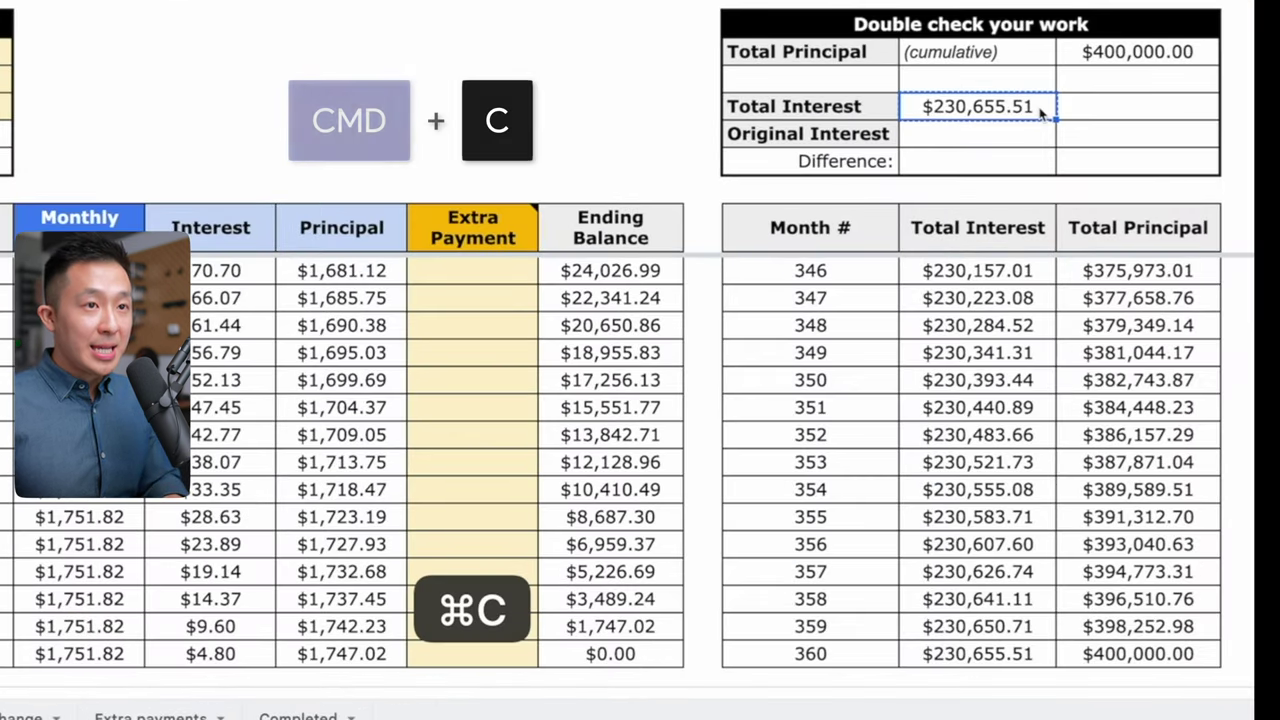
{"action": "key", "text": "Down"}
{"action": "key", "text": "super+shift+v"}
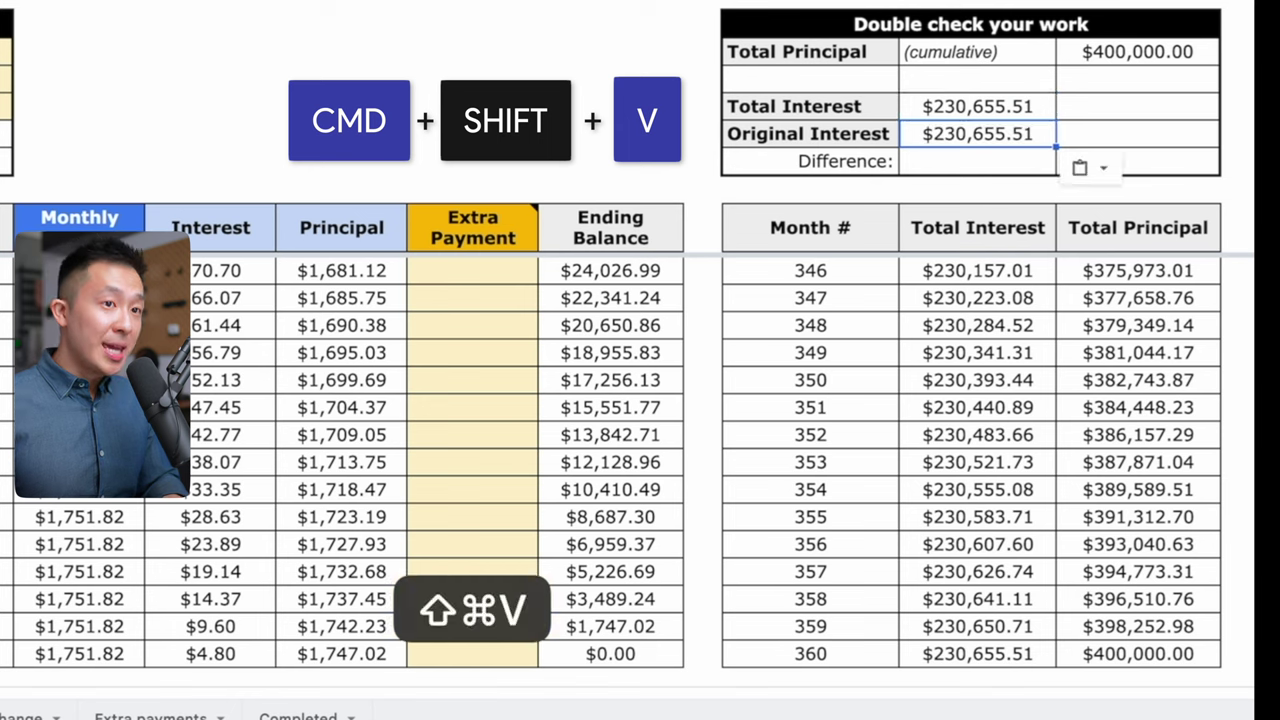
Enter =K5-K6 in K7 as the Difference, giving $0.00
{"action": "key", "text": "Down"}
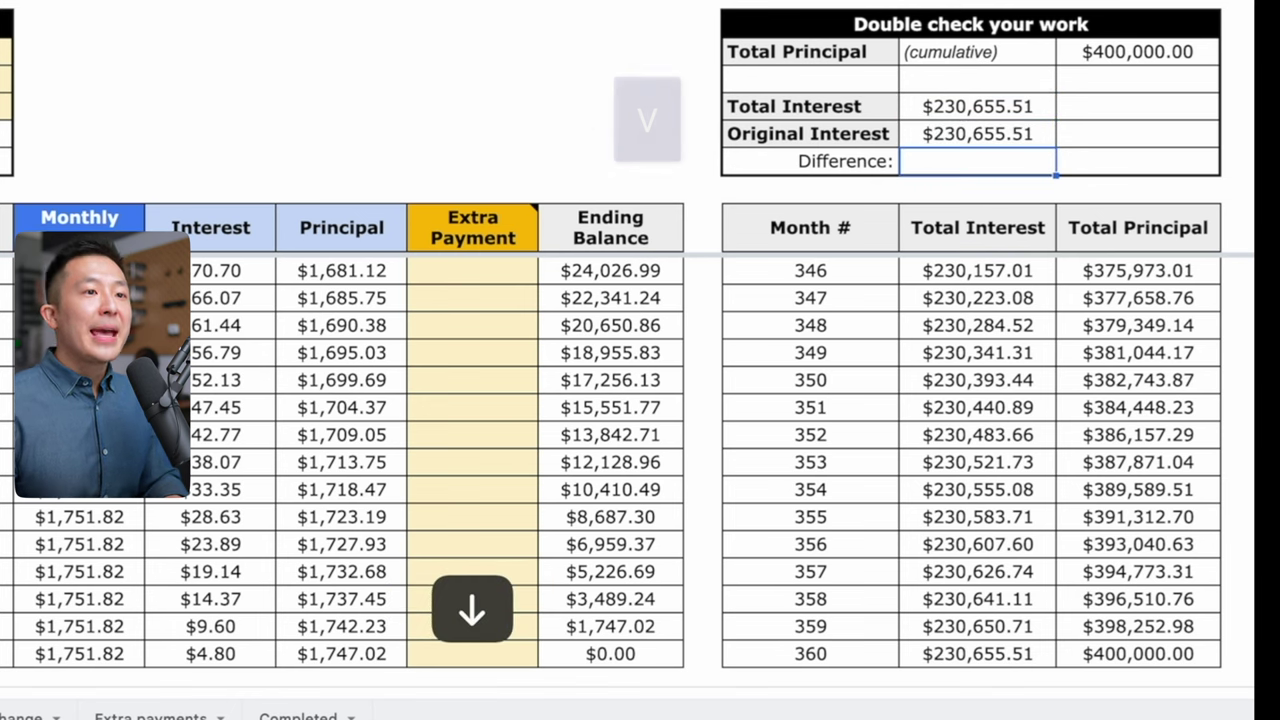
{"action": "type", "text": "="}
{"action": "key", "text": "Up"}
{"action": "key", "text": "Up"}
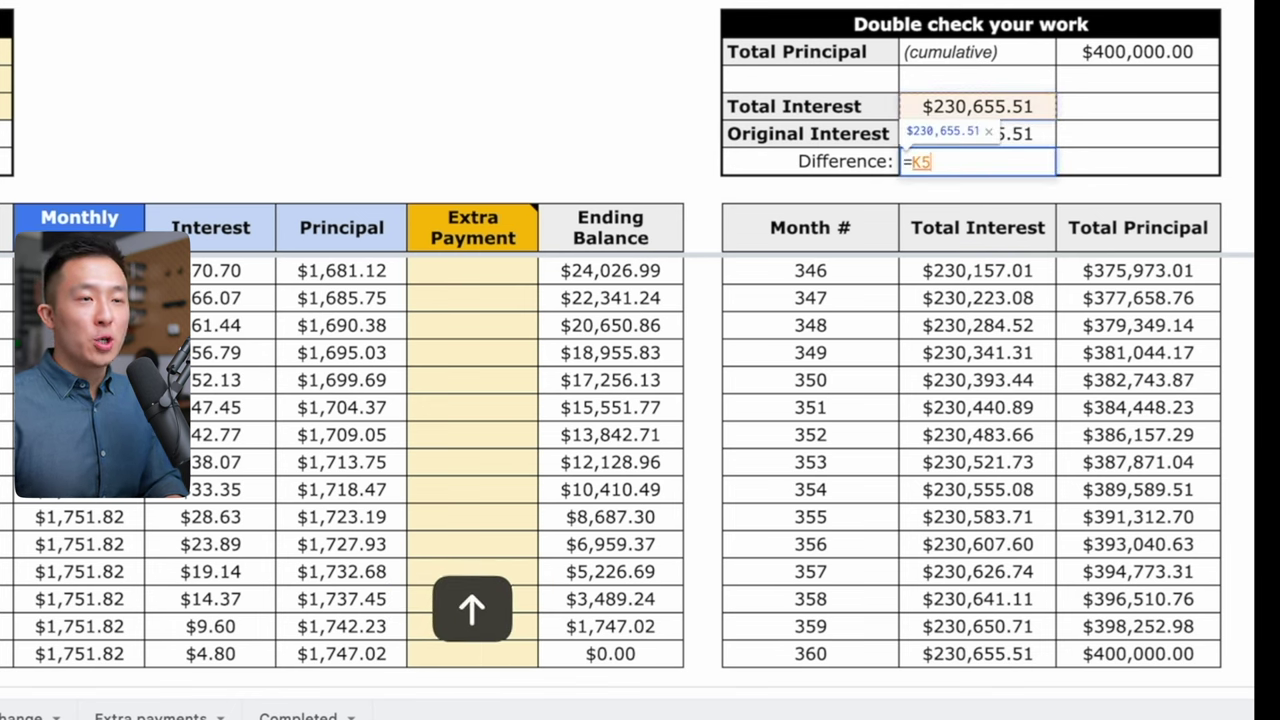
{"action": "type", "text": "-"}
{"action": "key", "text": "Up"}
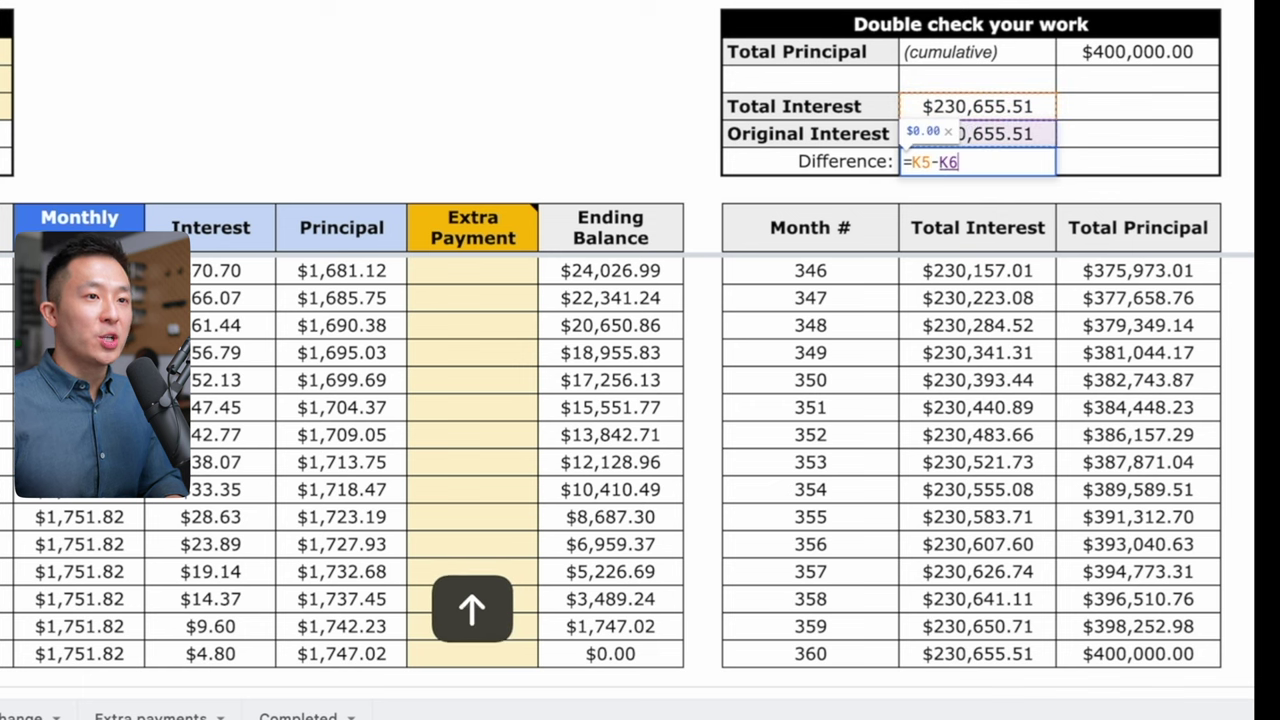
{"action": "key", "text": "Return"}
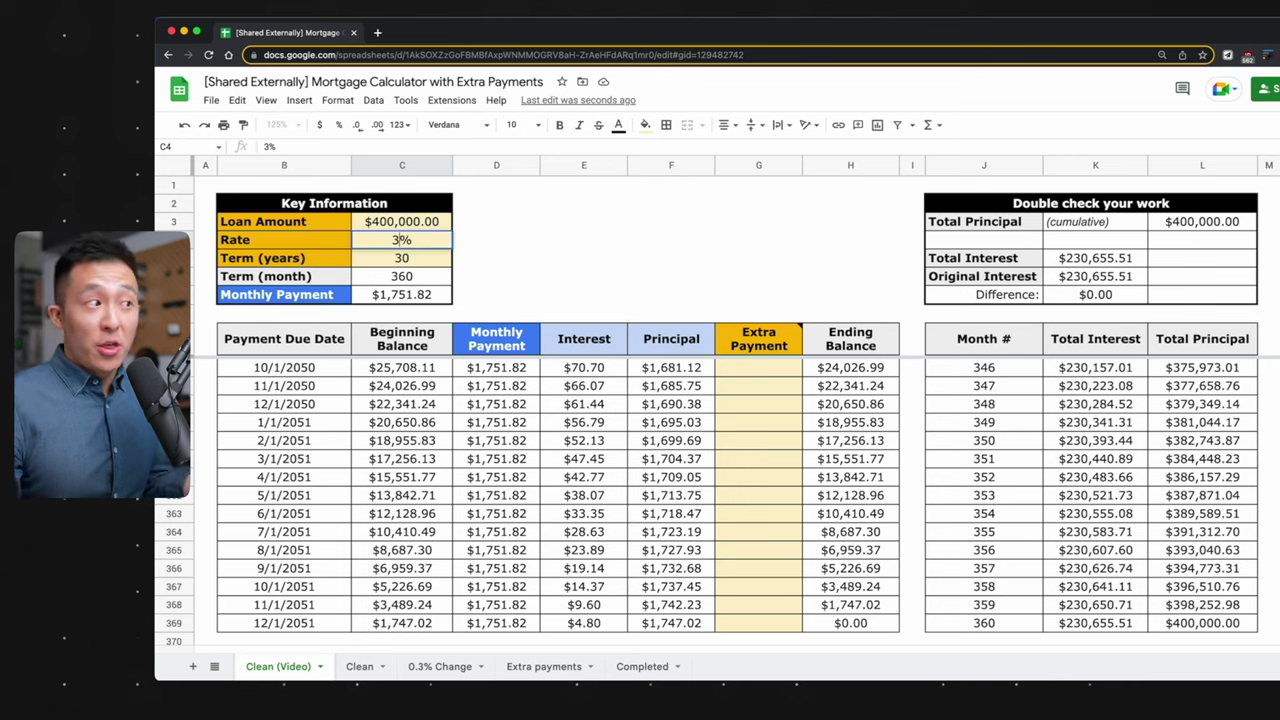
{"action": "type", "text": "3%"}
{"action": "key", "text": "Return"}
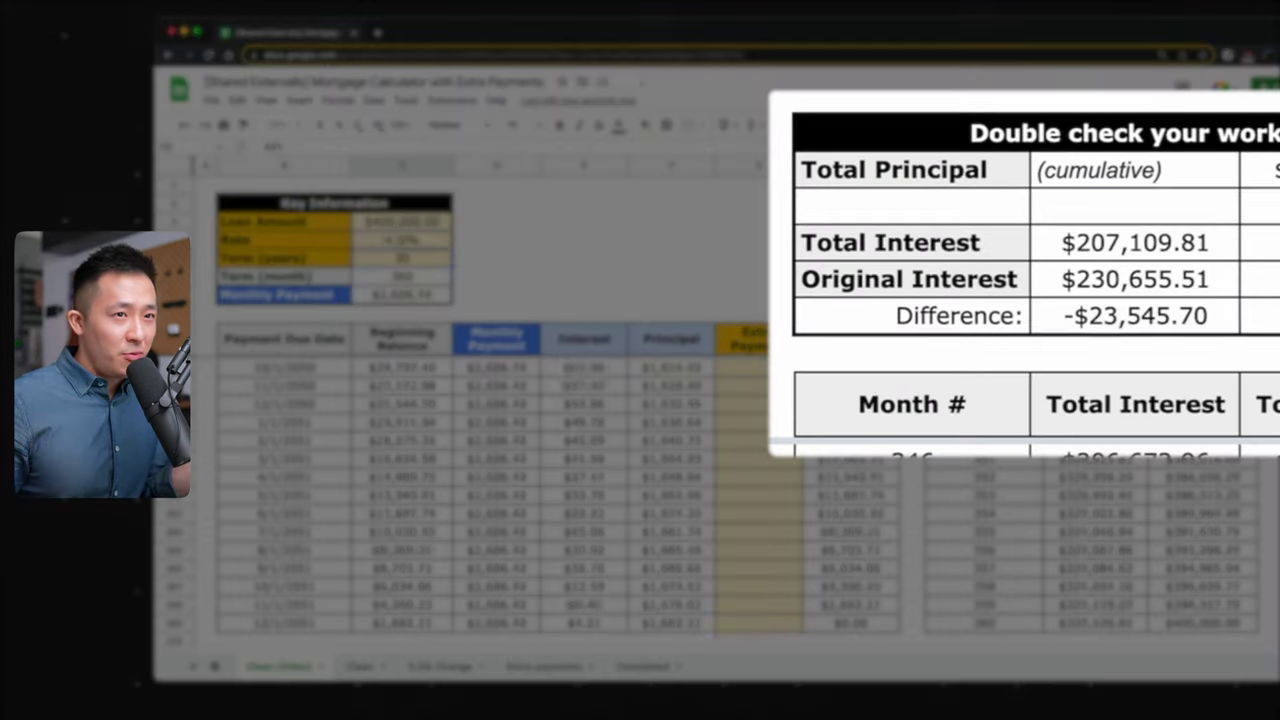
{"action": "key", "text": "Return"}
{"action": "key", "text": "Right"}
{"action": "key", "text": "Right"}
{"action": "key", "text": "Right"}
{"action": "key", "text": "Right"}
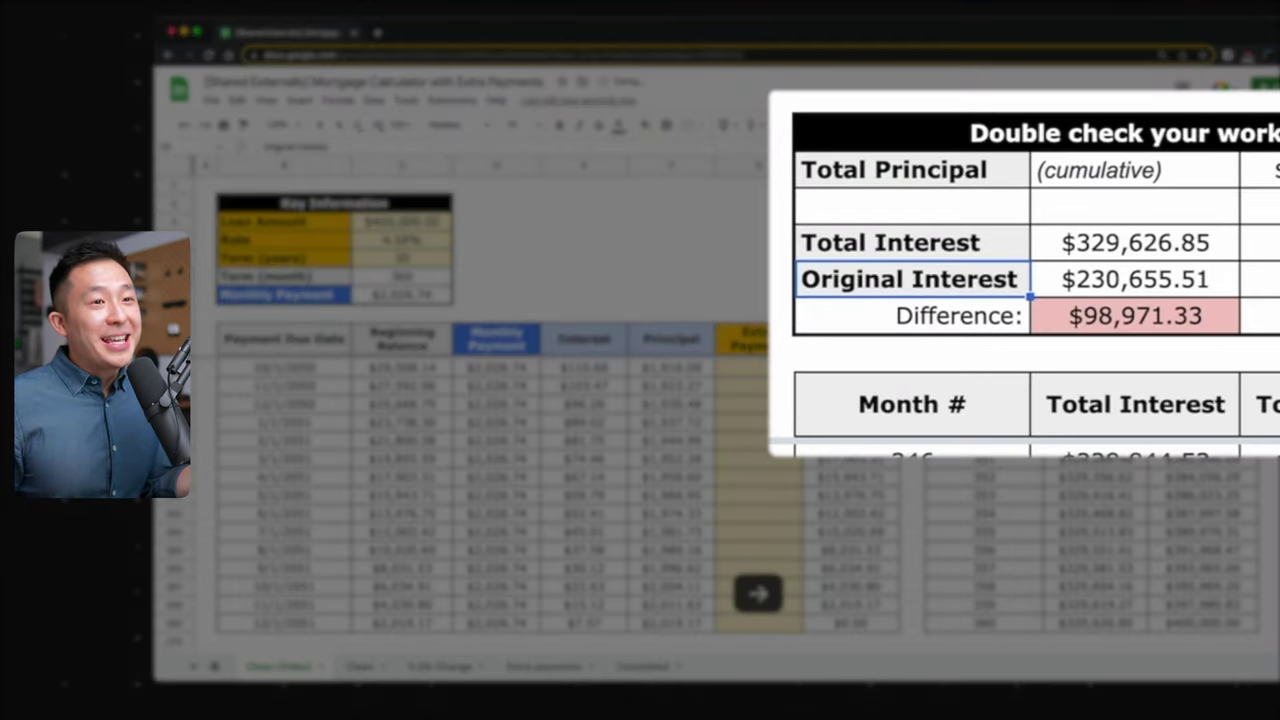
{"action": "key", "text": "Right"}
{"action": "key", "text": "Down"}
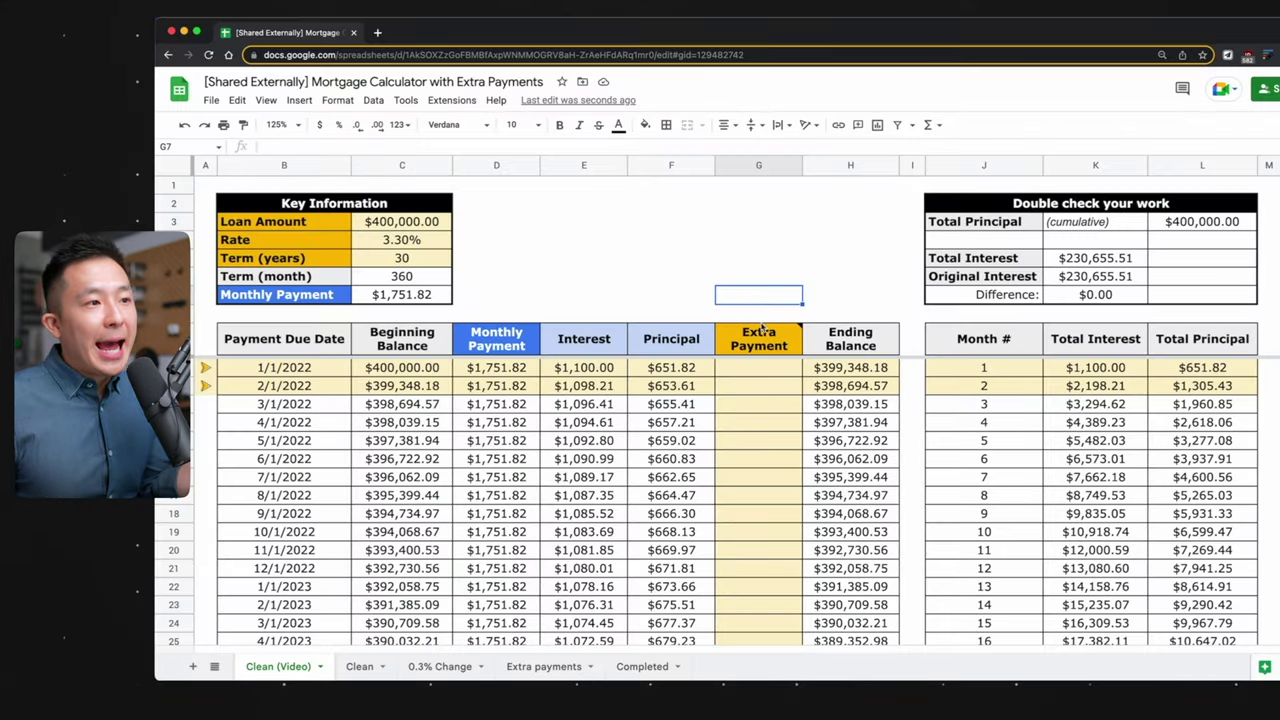
Read the Extra Payment column note and scroll through the $5,000 extra payments
{"action": "left_click", "coordinate": [764, 334]}
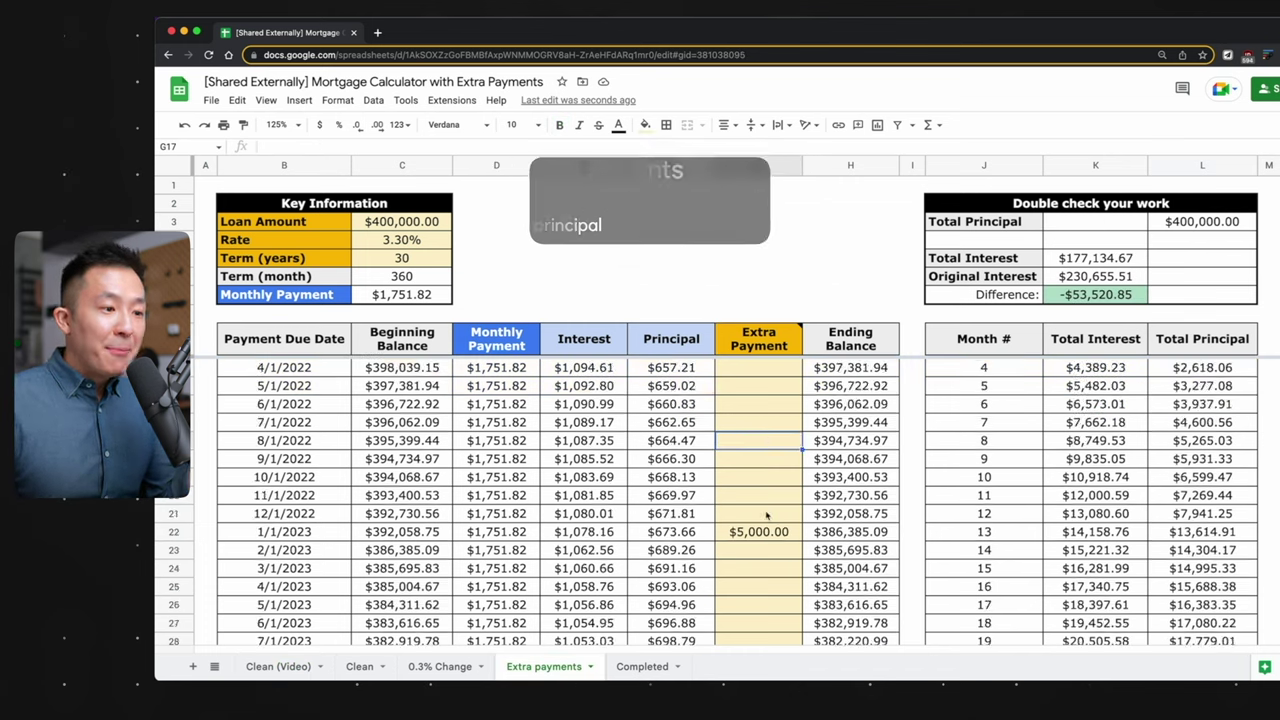
{"action": "scroll", "coordinate": [771, 508], "scroll_direction": "down", "scroll_amount": 3}
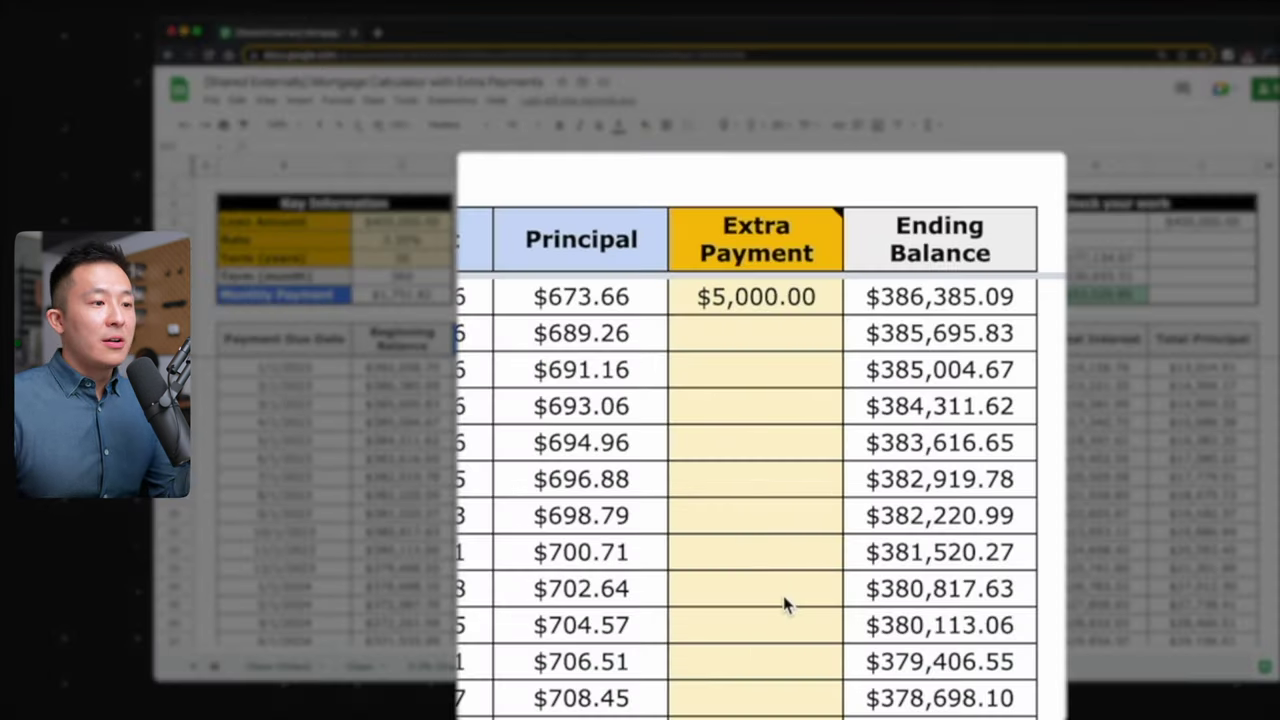
{"action": "scroll", "coordinate": [778, 357], "scroll_direction": "down", "scroll_amount": 10}
{"action": "scroll", "coordinate": [785, 601], "scroll_direction": "down", "scroll_amount": 3}
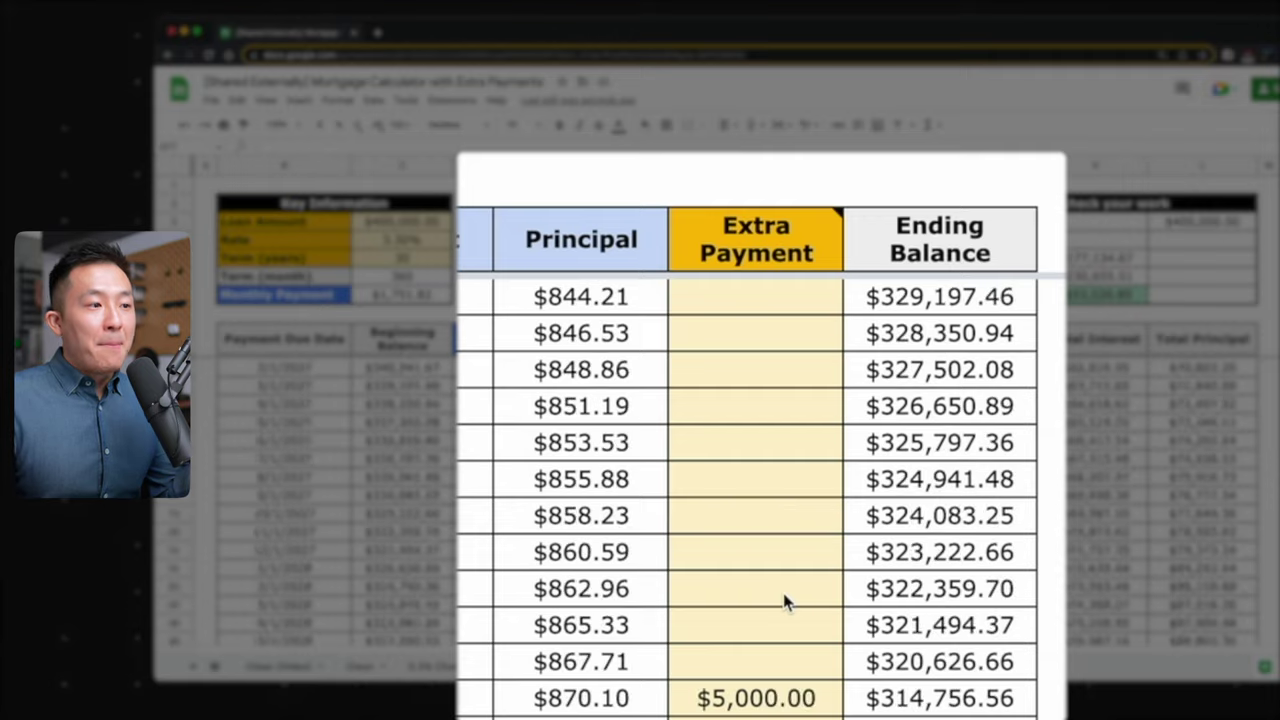
{"action": "scroll", "coordinate": [785, 601], "scroll_direction": "down", "scroll_amount": 5}
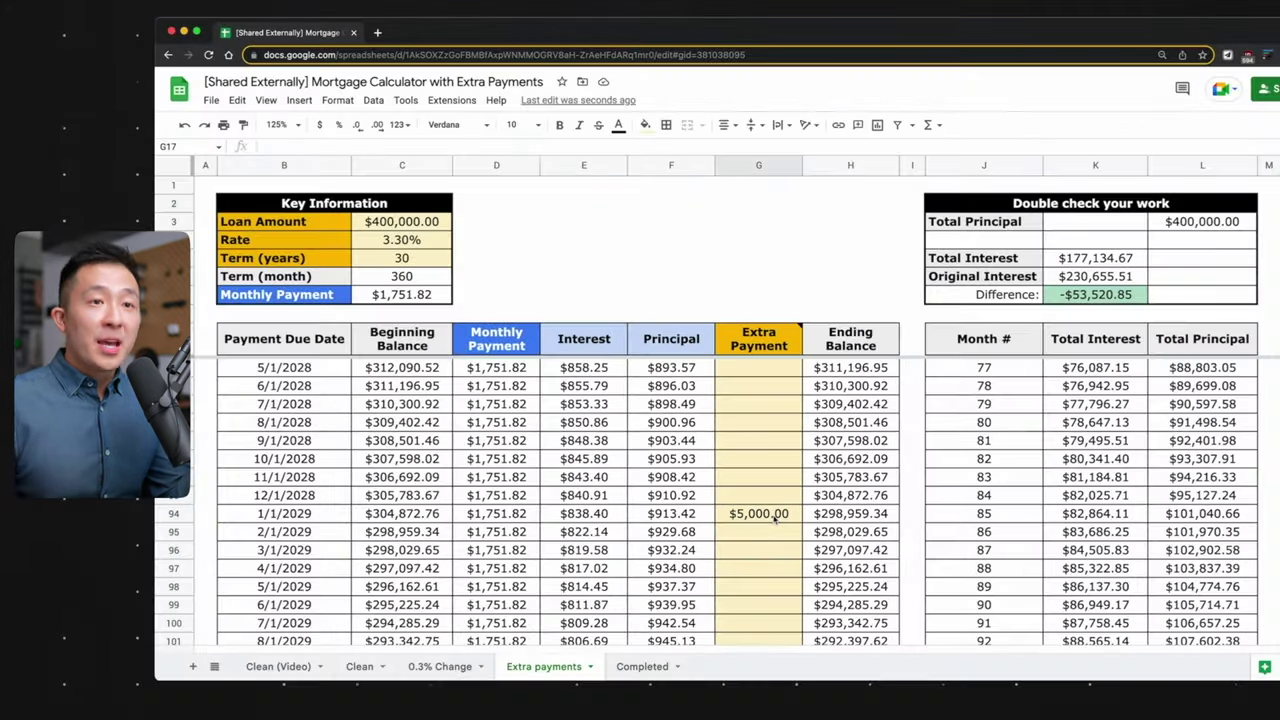
Check the $400,000.00 Total Principal and the -$53,520.85 interest Difference
{"action": "left_click", "coordinate": [1201, 224]}
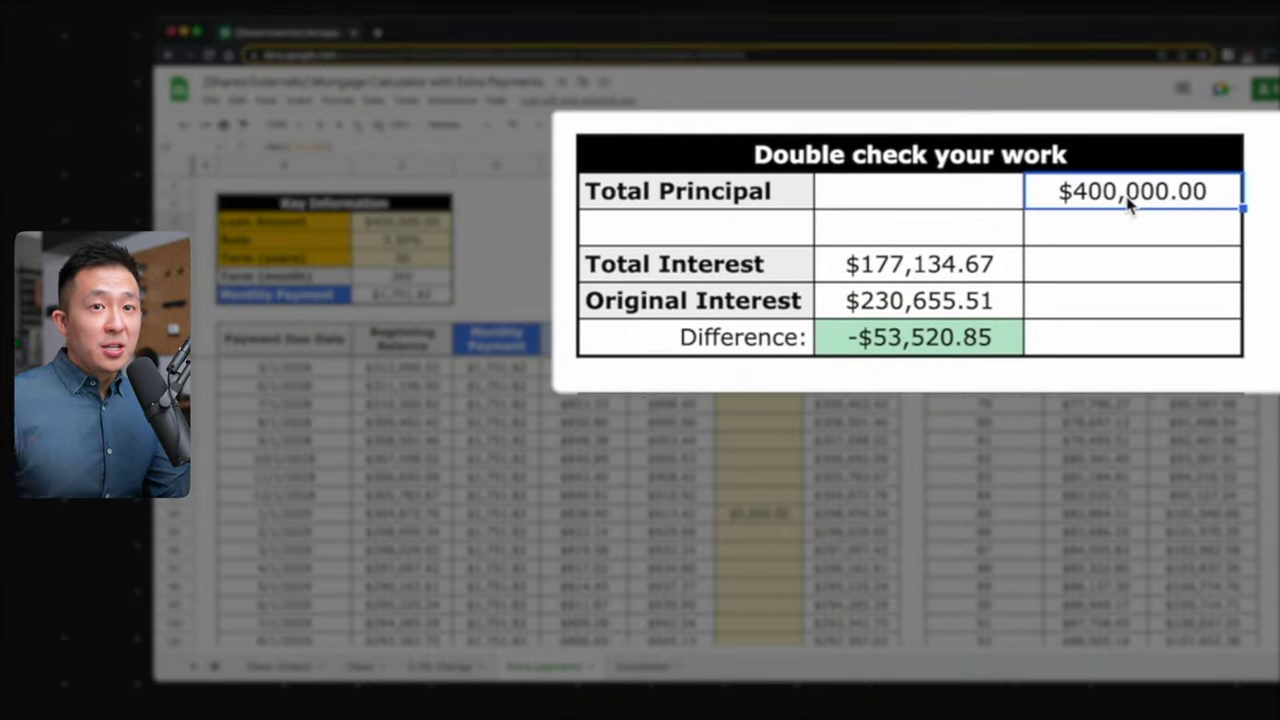
{"action": "left_click", "coordinate": [944, 352]}
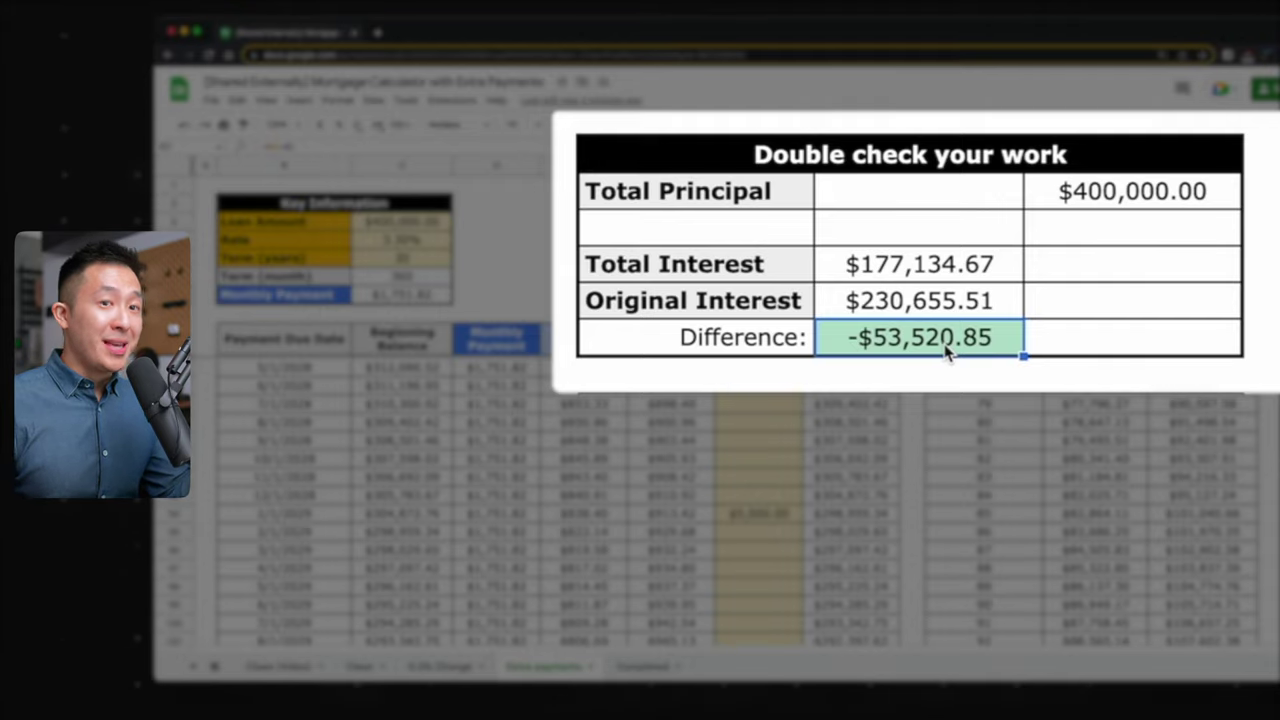
{"action": "scroll", "coordinate": [755, 440], "scroll_direction": "down", "scroll_amount": 20}
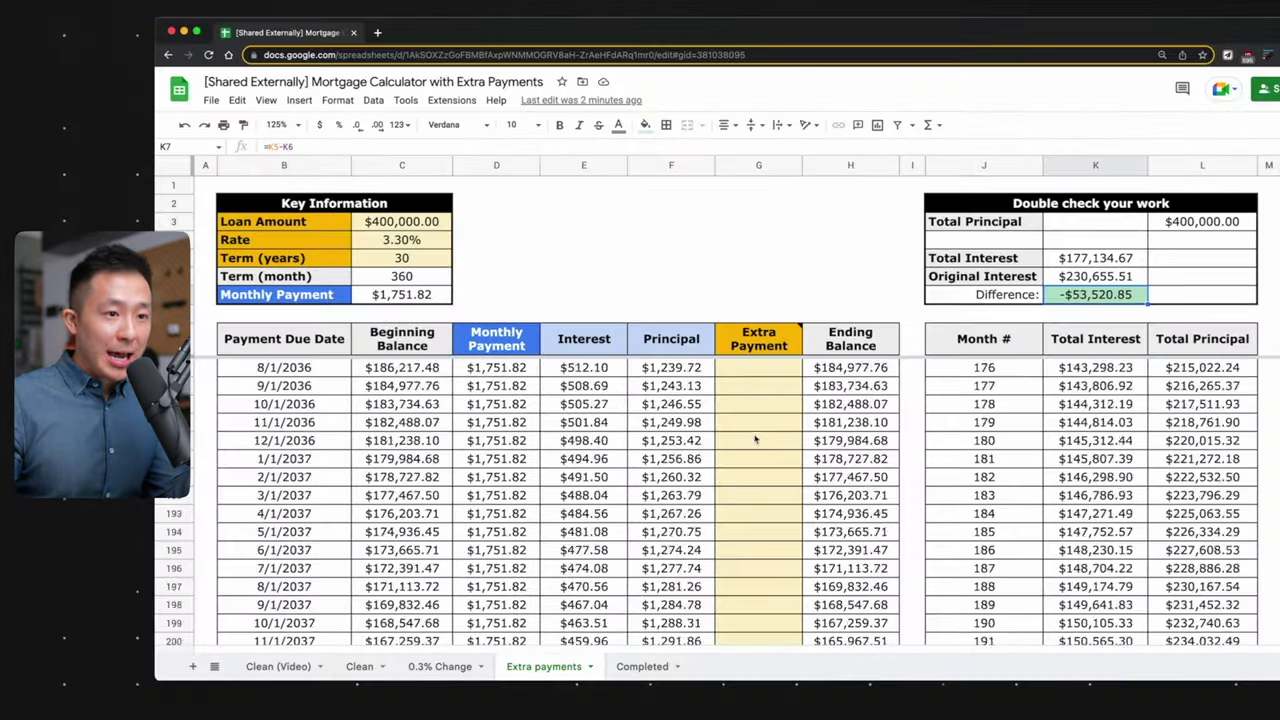
Inspect the 1/1/2047 payoff row: $1,751.82 payment, $726.10 principal, then $0.00 balances
{"action": "scroll", "coordinate": [755, 440], "scroll_direction": "down", "scroll_amount": 20}
{"action": "scroll", "coordinate": [757, 442], "scroll_direction": "up", "scroll_amount": 4}
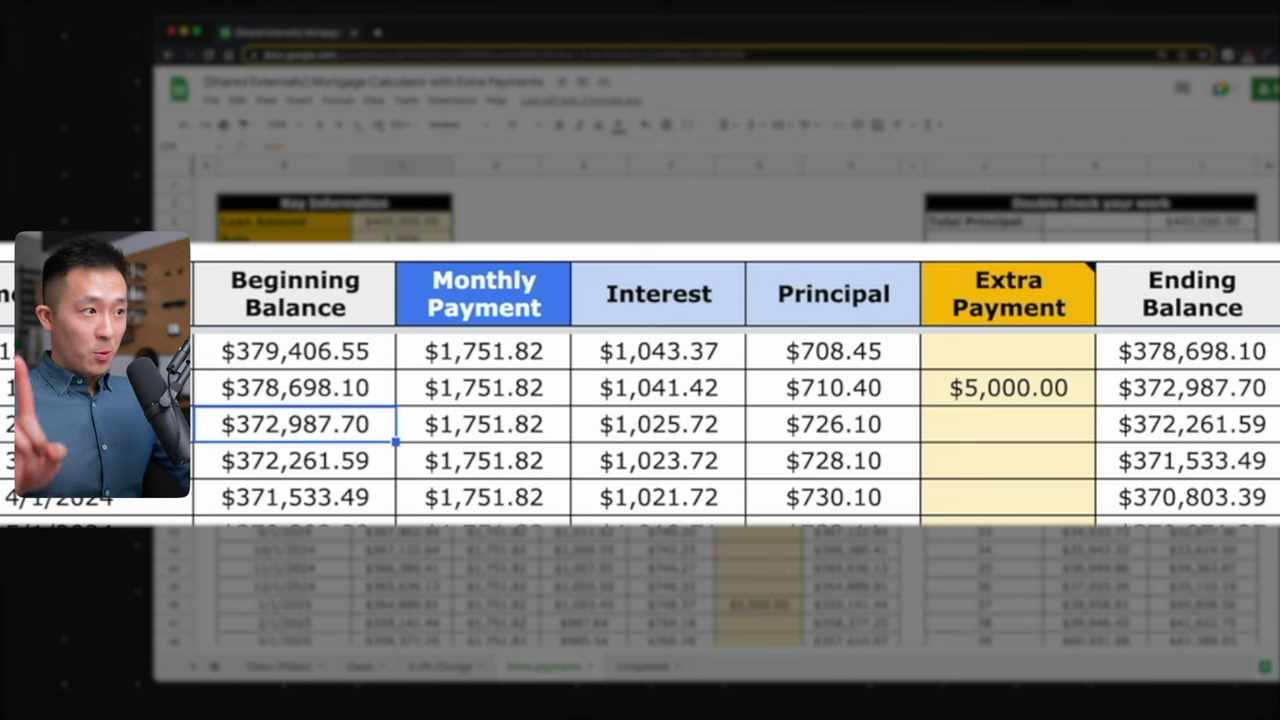
{"action": "key", "text": "Right"}
{"action": "key", "text": "Right"}
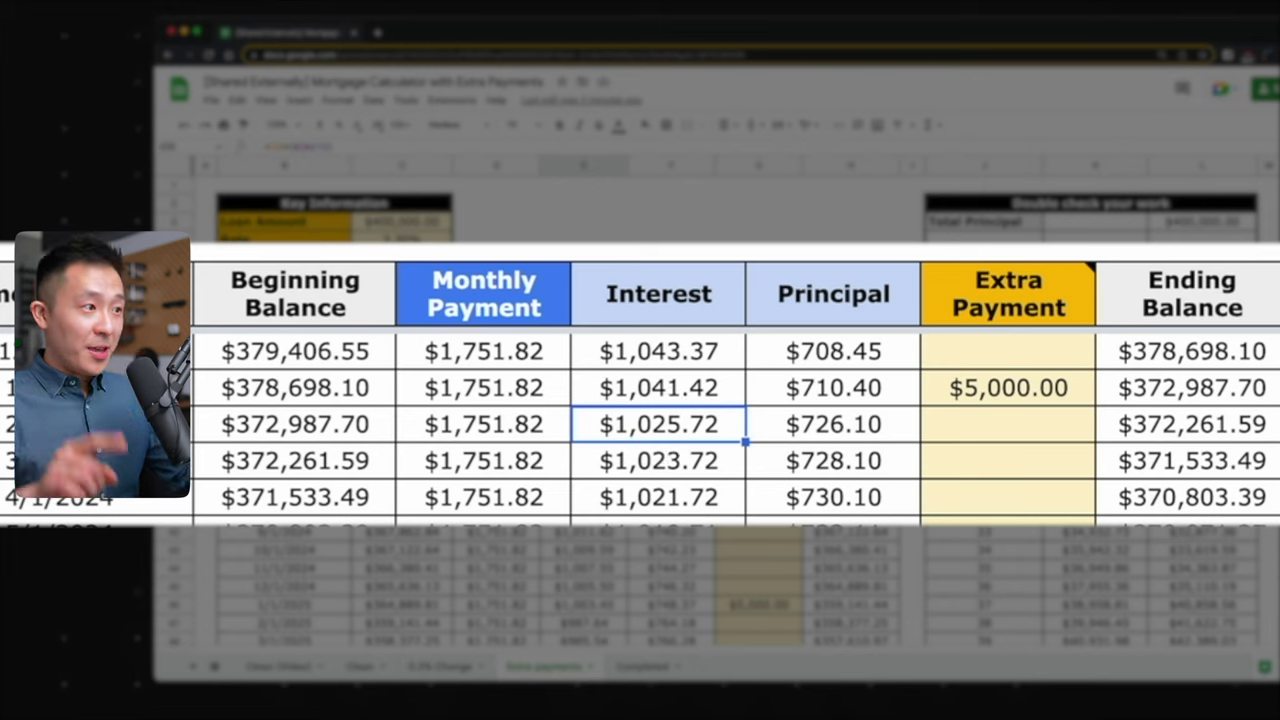
{"action": "key", "text": "Left"}
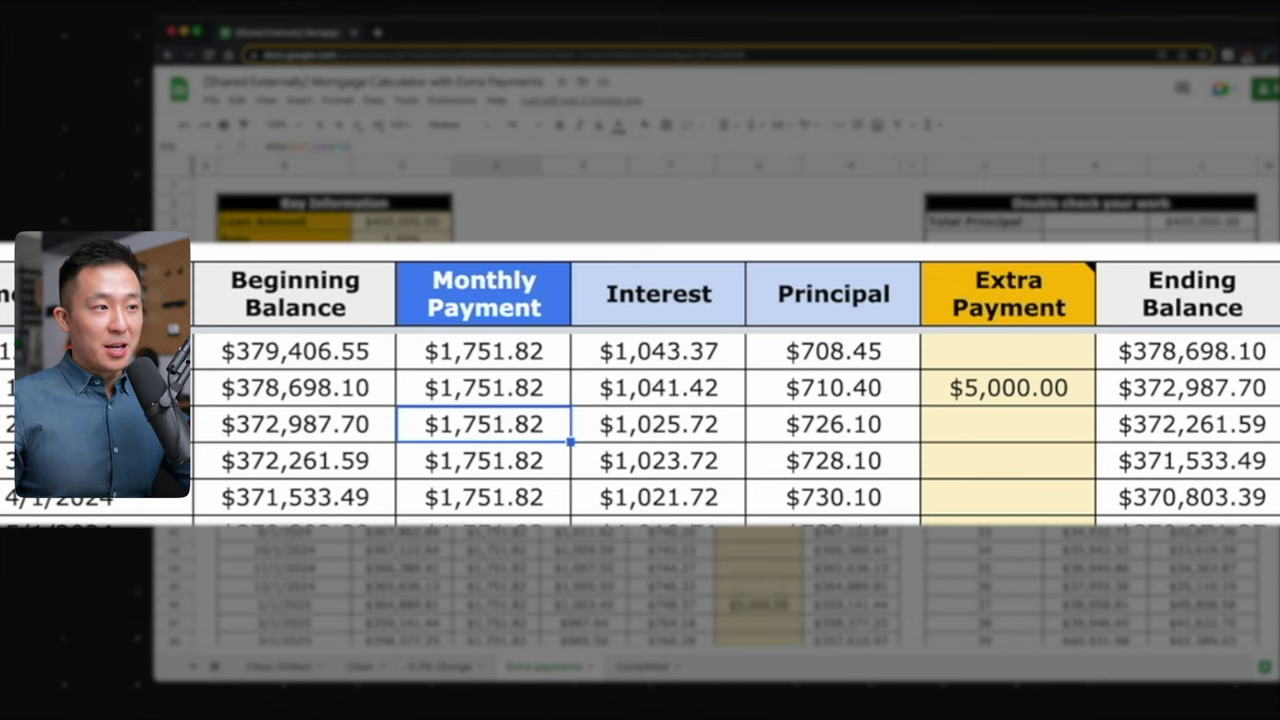
{"action": "key", "text": "Right"}
{"action": "key", "text": "Right"}
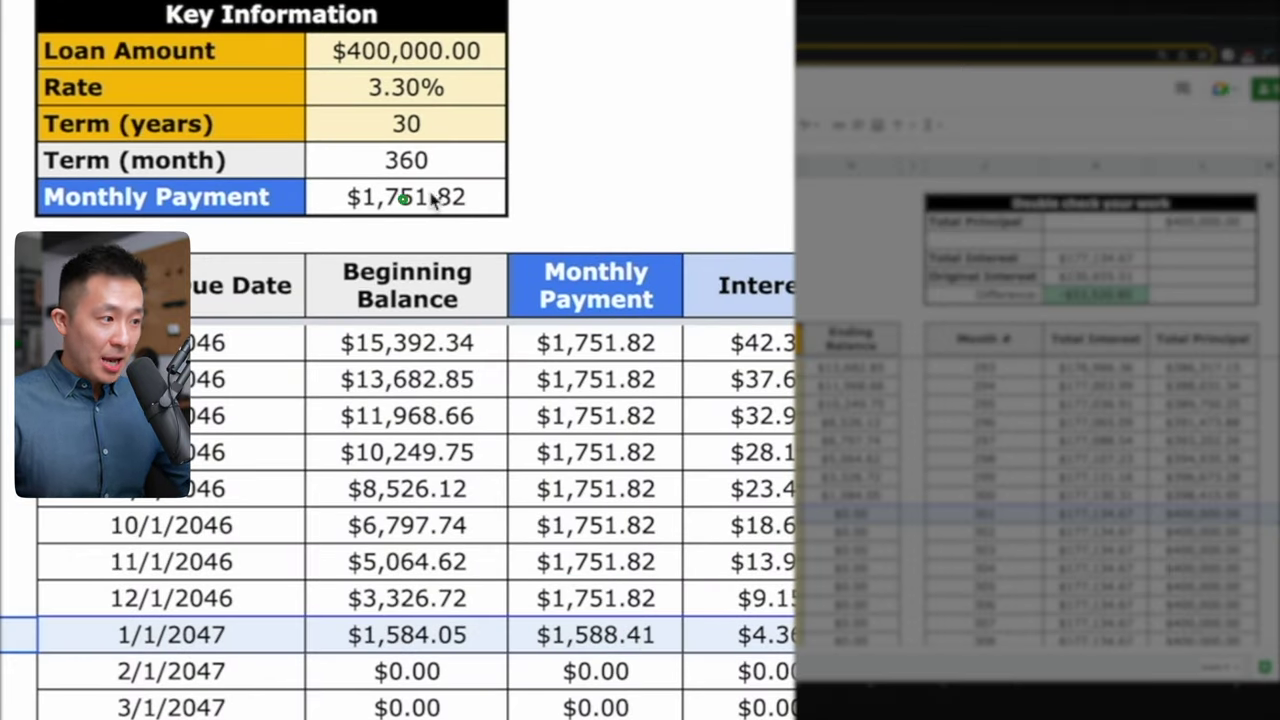
{"action": "double_click", "coordinate": [598, 630]}
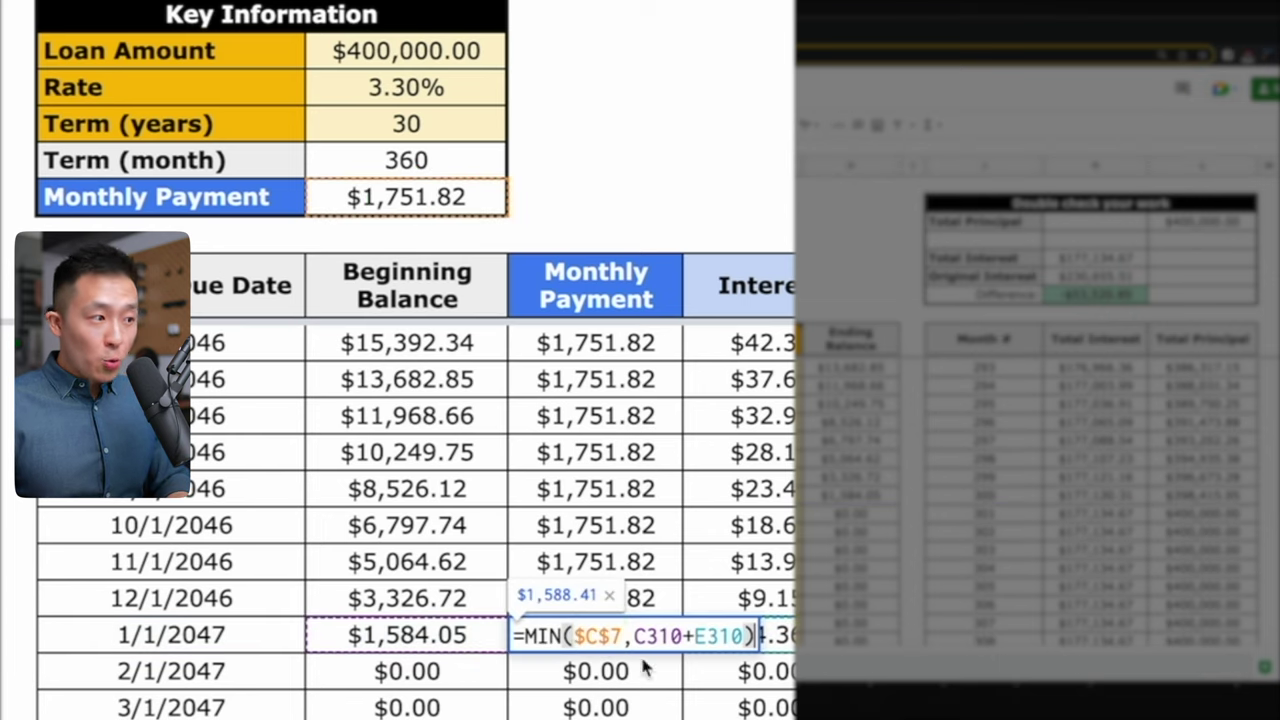
{"action": "key", "text": "Escape"}
{"action": "left_click", "coordinate": [660, 597]}
{"action": "left_click", "coordinate": [665, 637]}
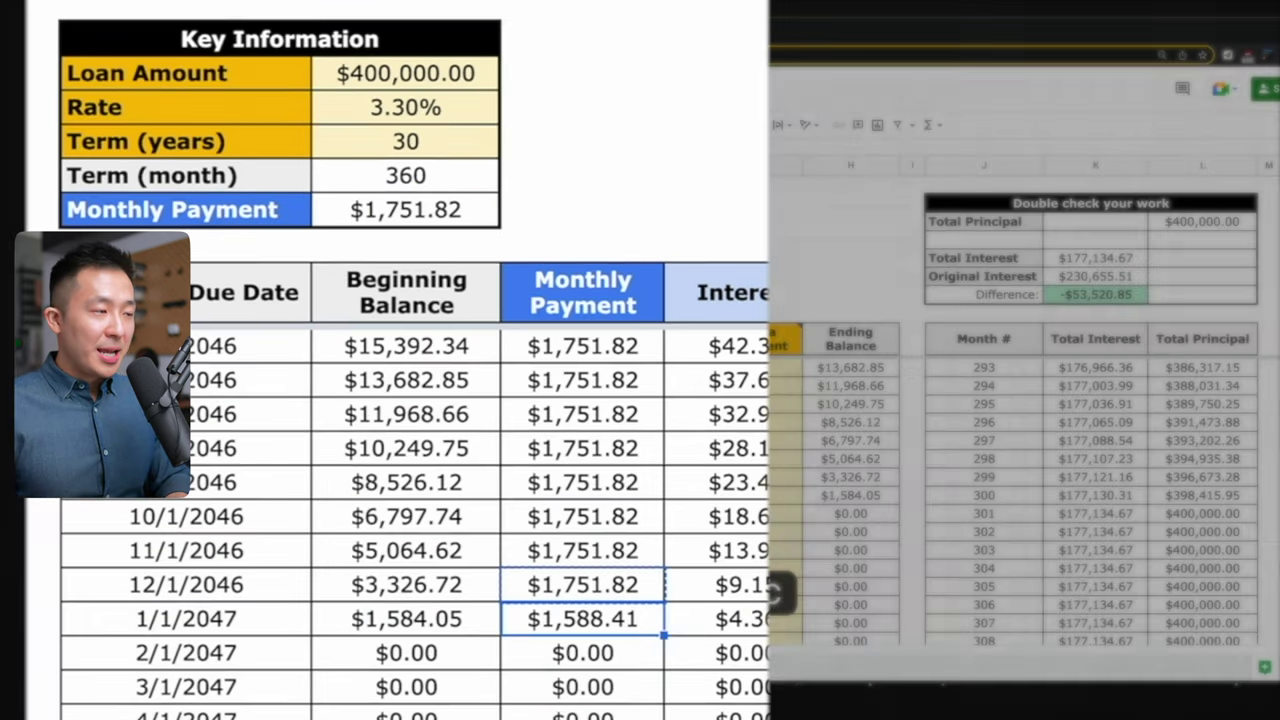
{"action": "key", "text": "shift+super+v"}
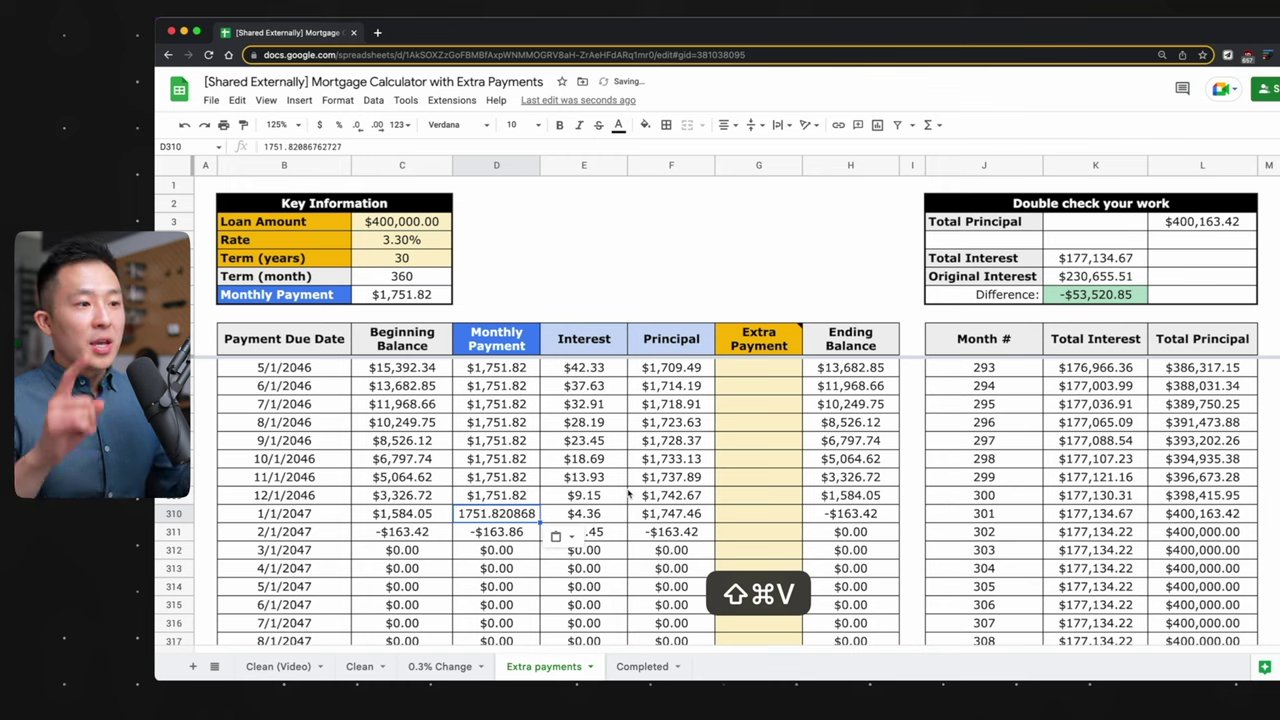